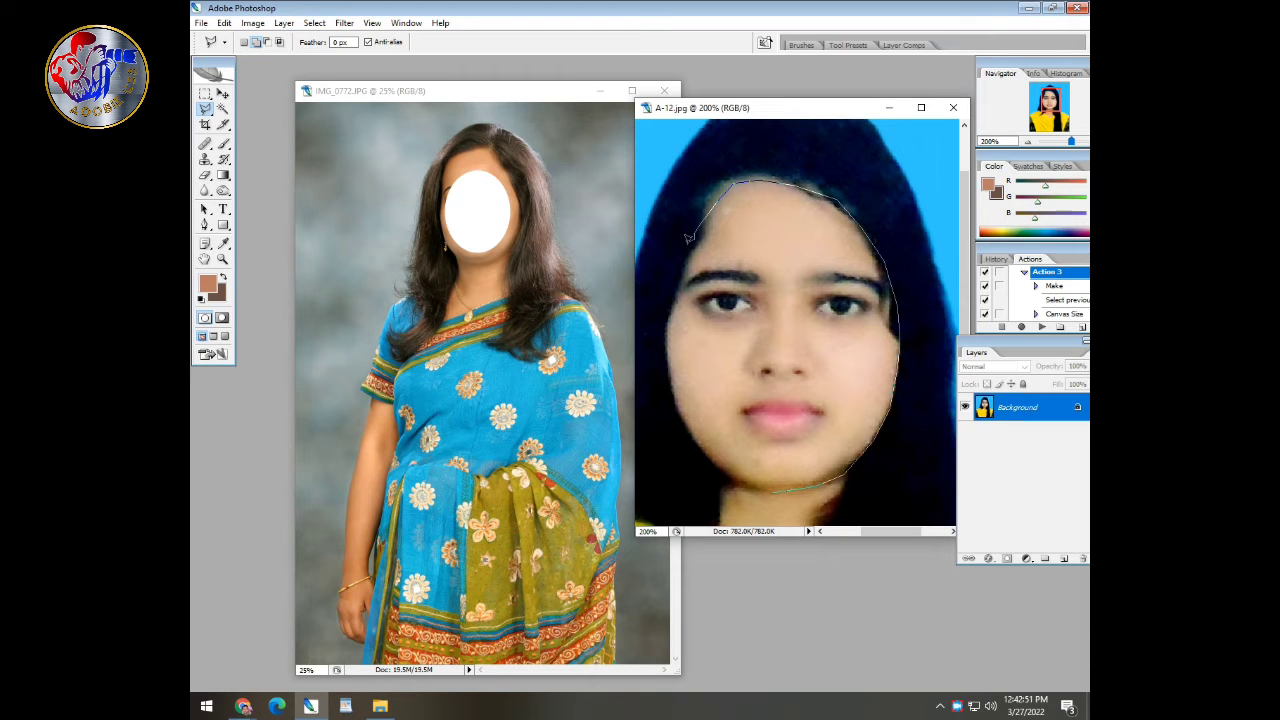
Step: Close the lasso selection around the face in A-12.jpg and move the face onto the white oval in IMG_0772.JPG
mouse_move(686, 250)
left_mouse_down()
mouse_move(660, 321)
mouse_move(664, 358)
left_mouse_up()
mouse_move(673, 423)
left_mouse_down()
mouse_move(736, 478)
mouse_move(772, 488)
left_mouse_up()
left_click(224, 92)
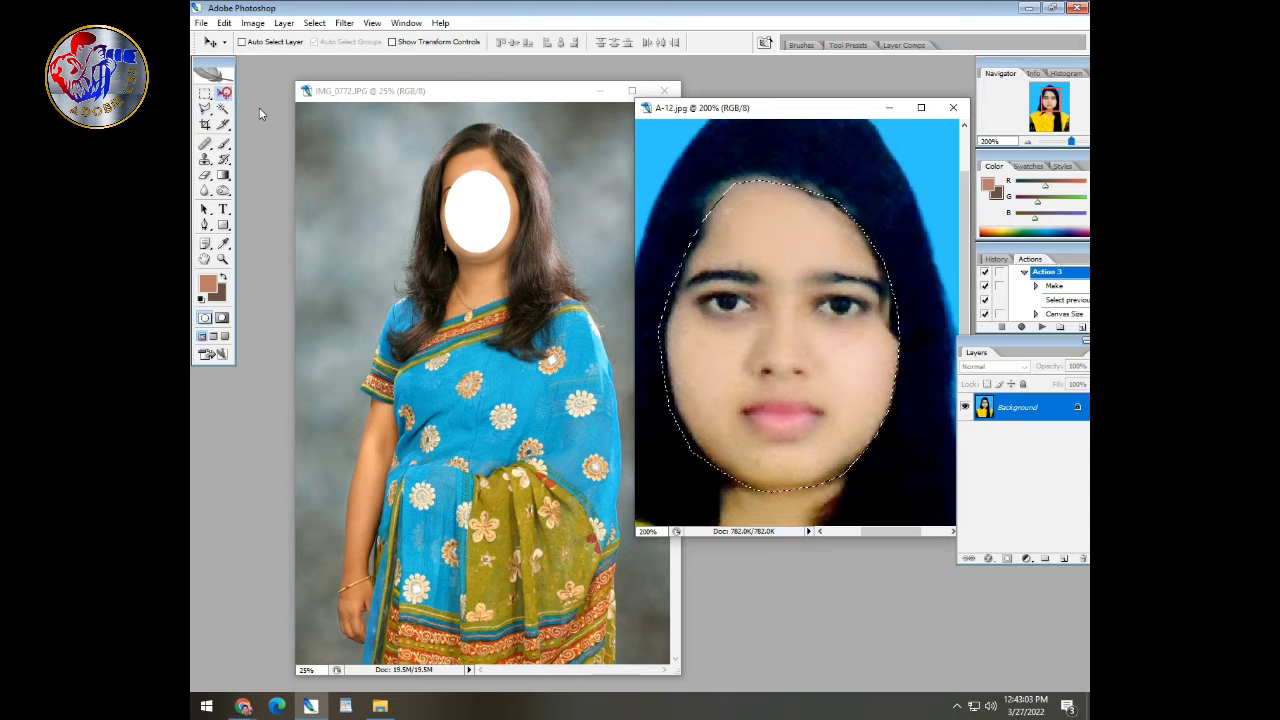
left_click_drag(737, 337, 477, 228)
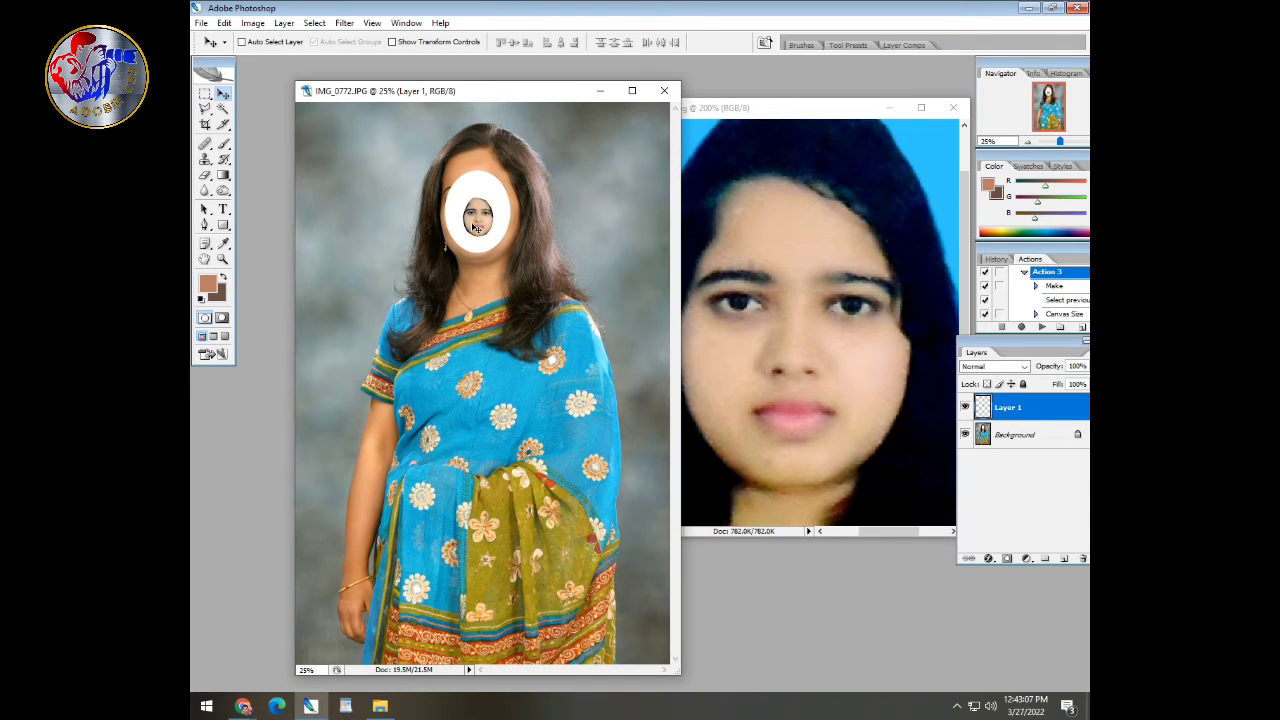
Step: Enlarge the pasted face with Free Transform until it covers the white oval
key("ctrl+r")
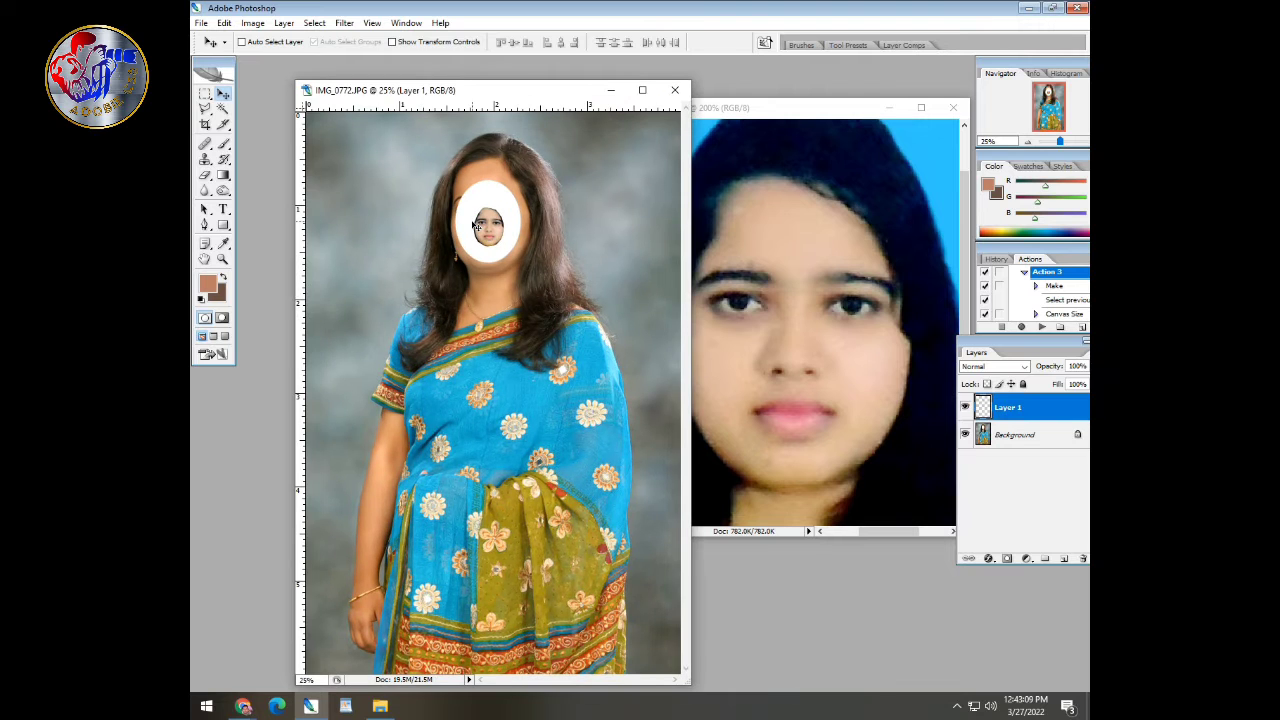
key("ctrl+r")
key("ctrl+t")
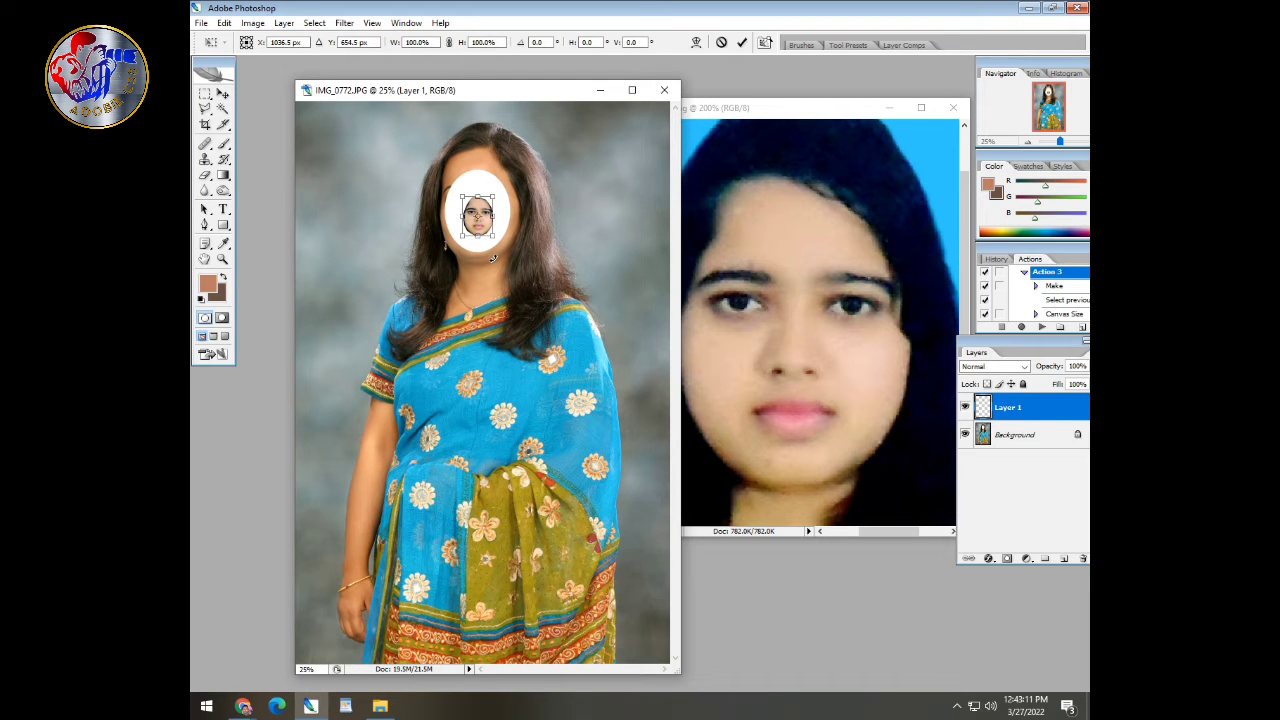
left_click_drag(498, 240, 536, 276)
key("Return")
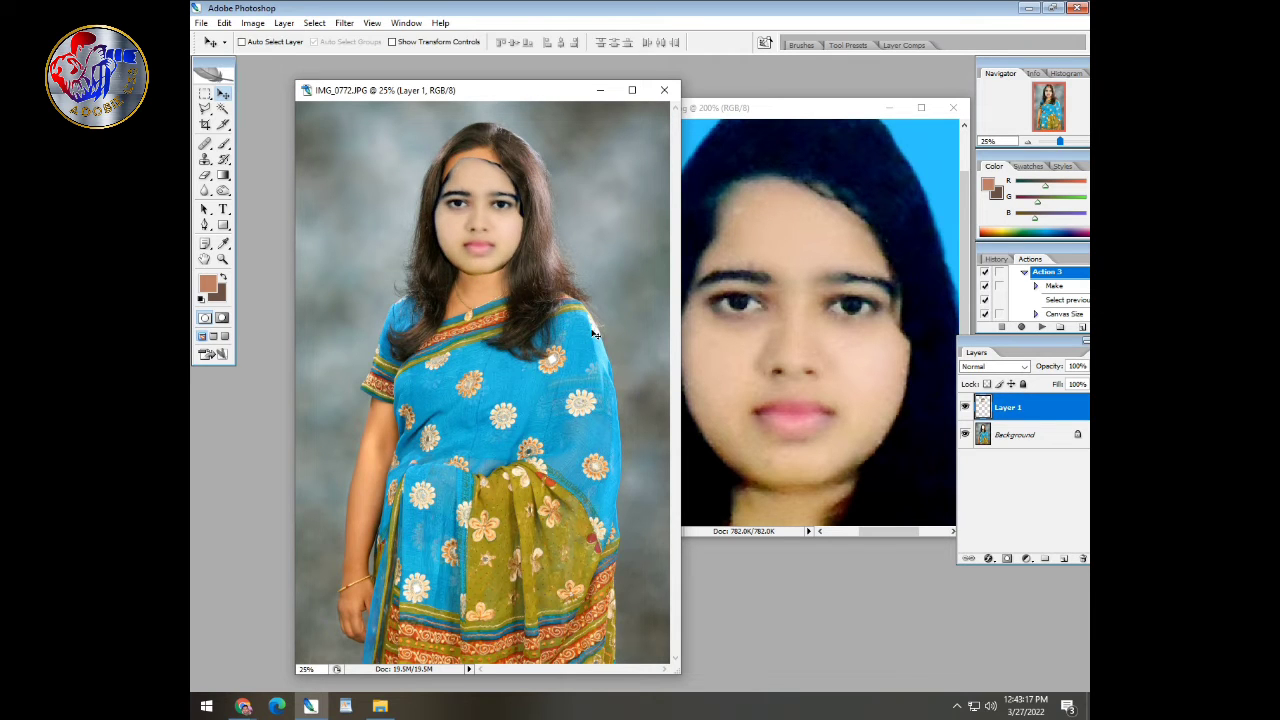
Step: Nudge the pasted face up toward the hairline, to a centre height of Y 618.5 px
key("Up")
key("Up")
key("Up")
key("Up")
key("Up")
key("Up")
key("Up")
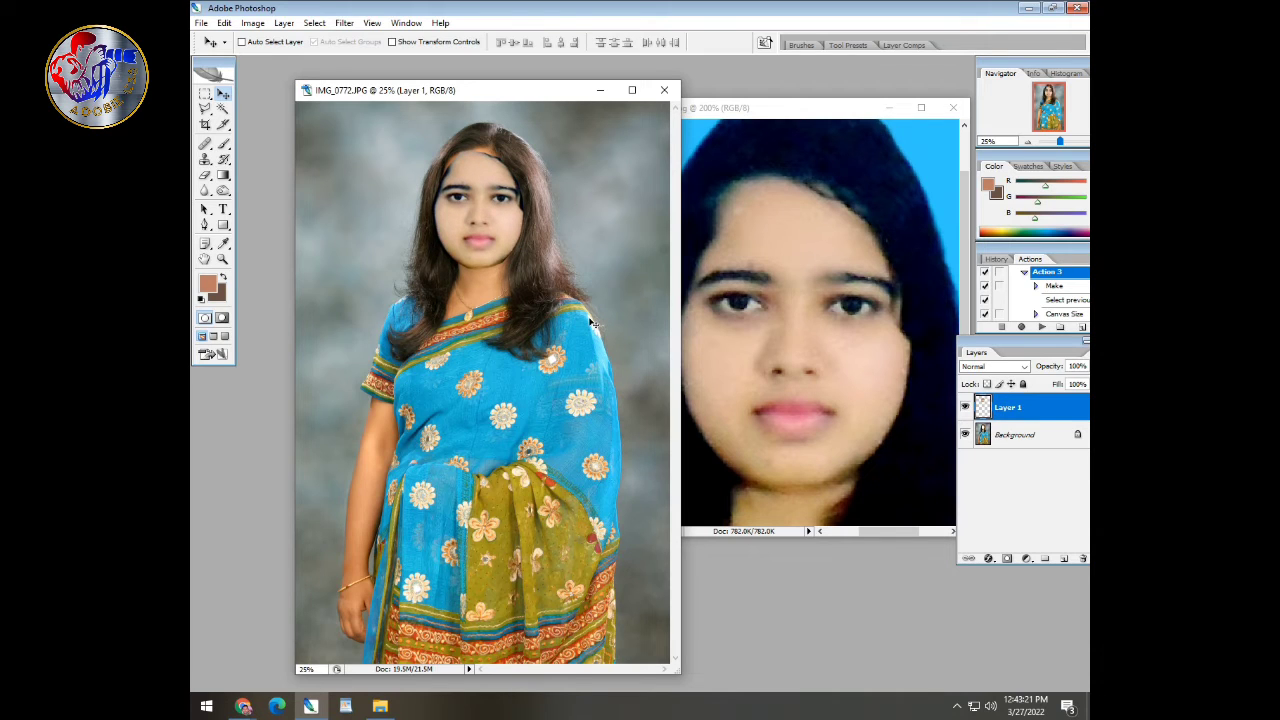
Step: Mirror the face horizontally at about 97.3% width and raise it to Y 586.5 px within the transform
key("ctrl+t")
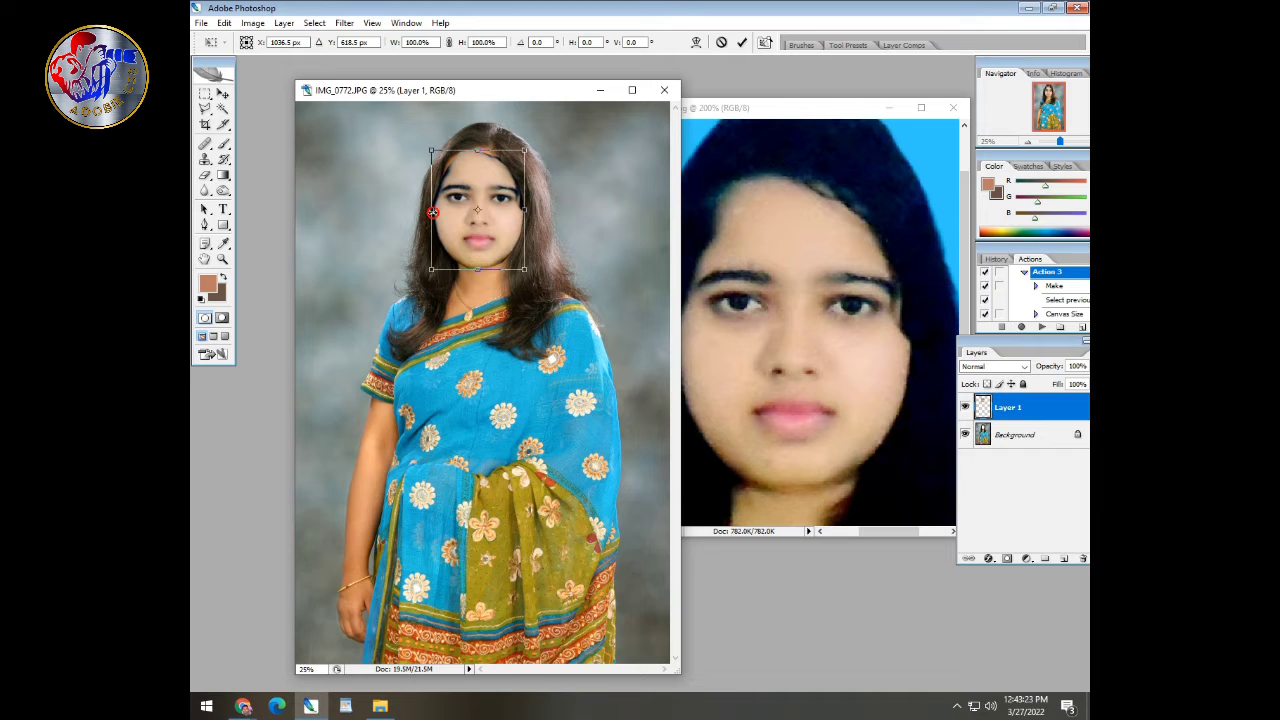
left_click_drag(432, 212, 524, 213)
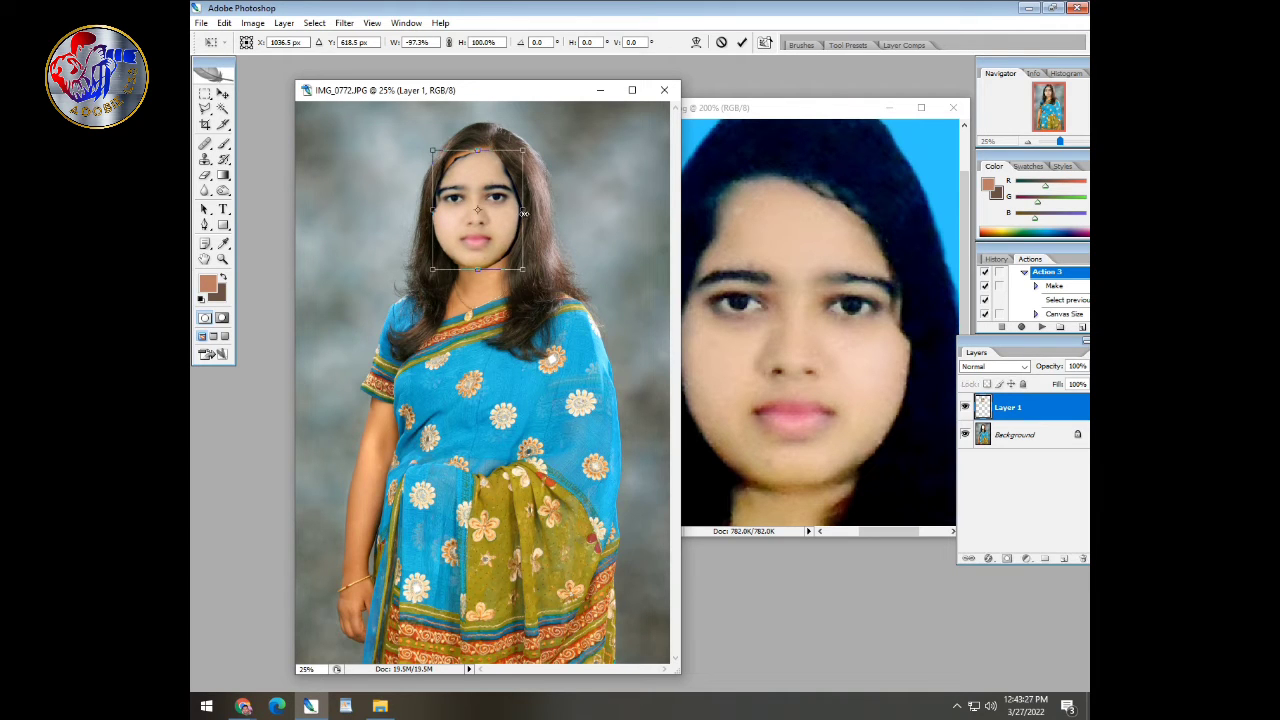
key("Up")
key("Up")
key("Up")
key("Up")
key("Up")
key("Up")
key("Up")
key("Up")
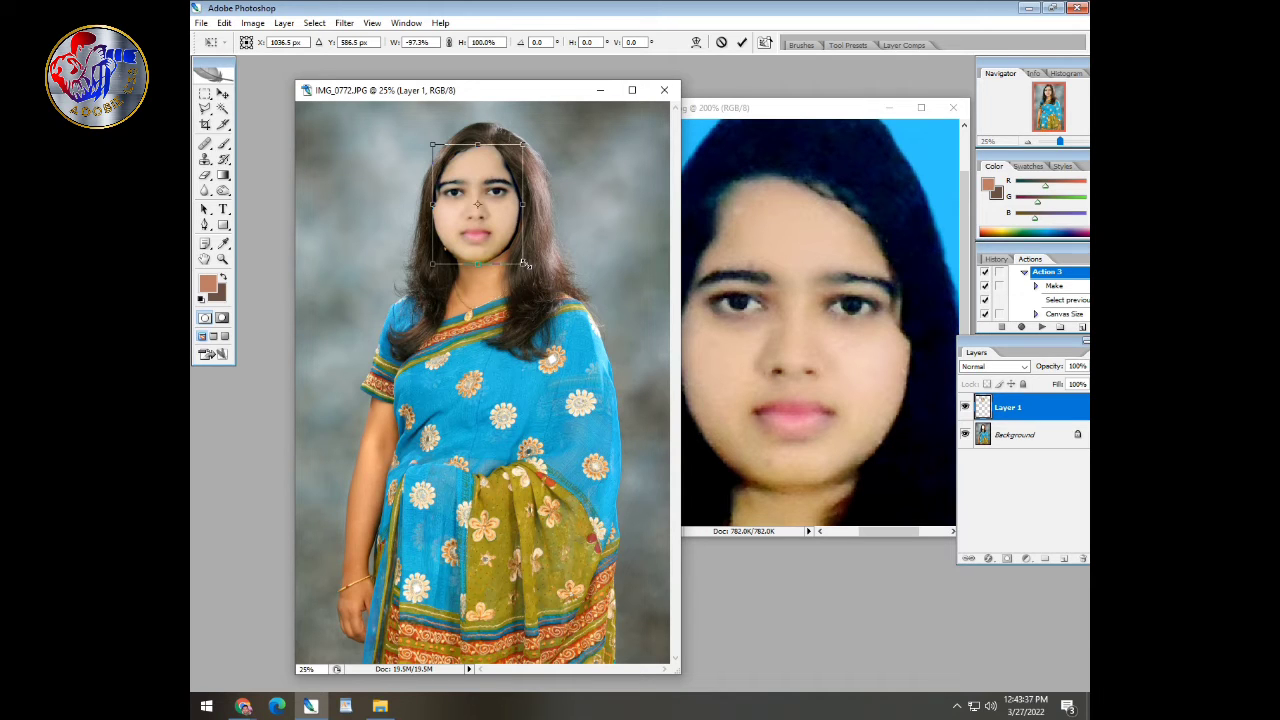
Step: Shrink the mirrored face to about 92.7% width and 95.3% height, and position it at about X 1052.5, Y 582.5 px
left_click_drag(525, 264, 523, 261)
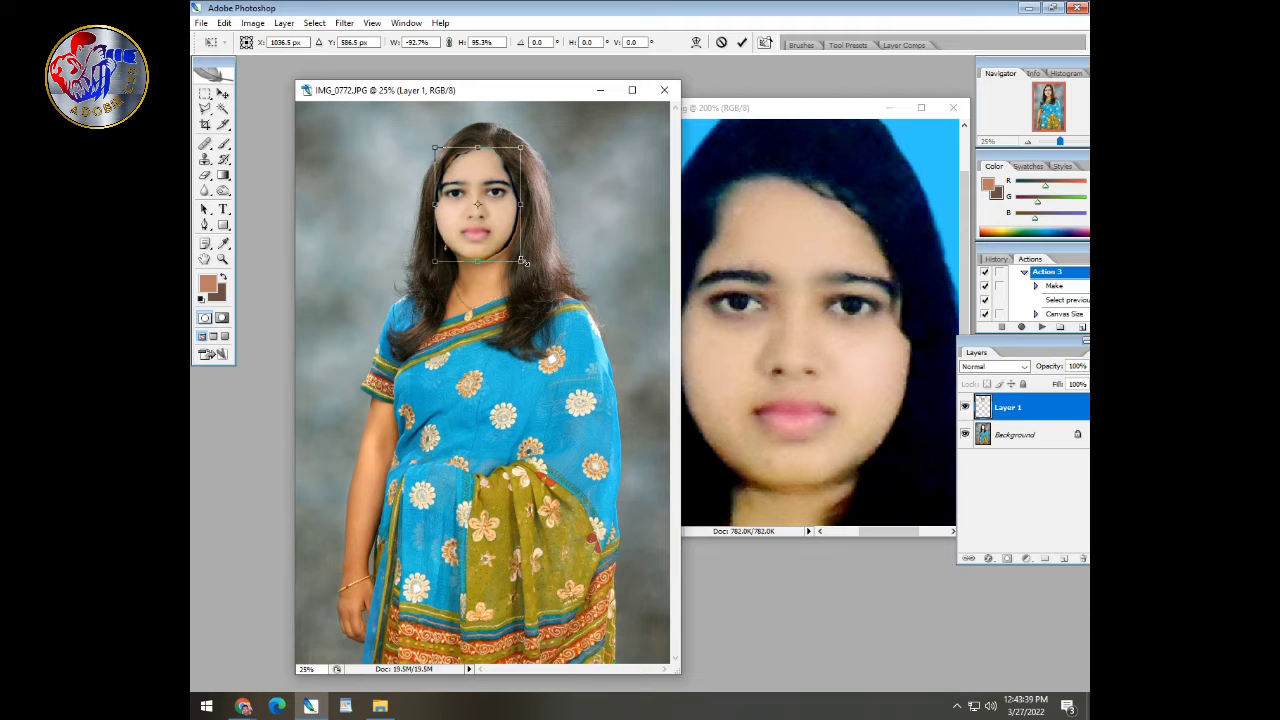
left_click_drag(477, 204, 481, 205)
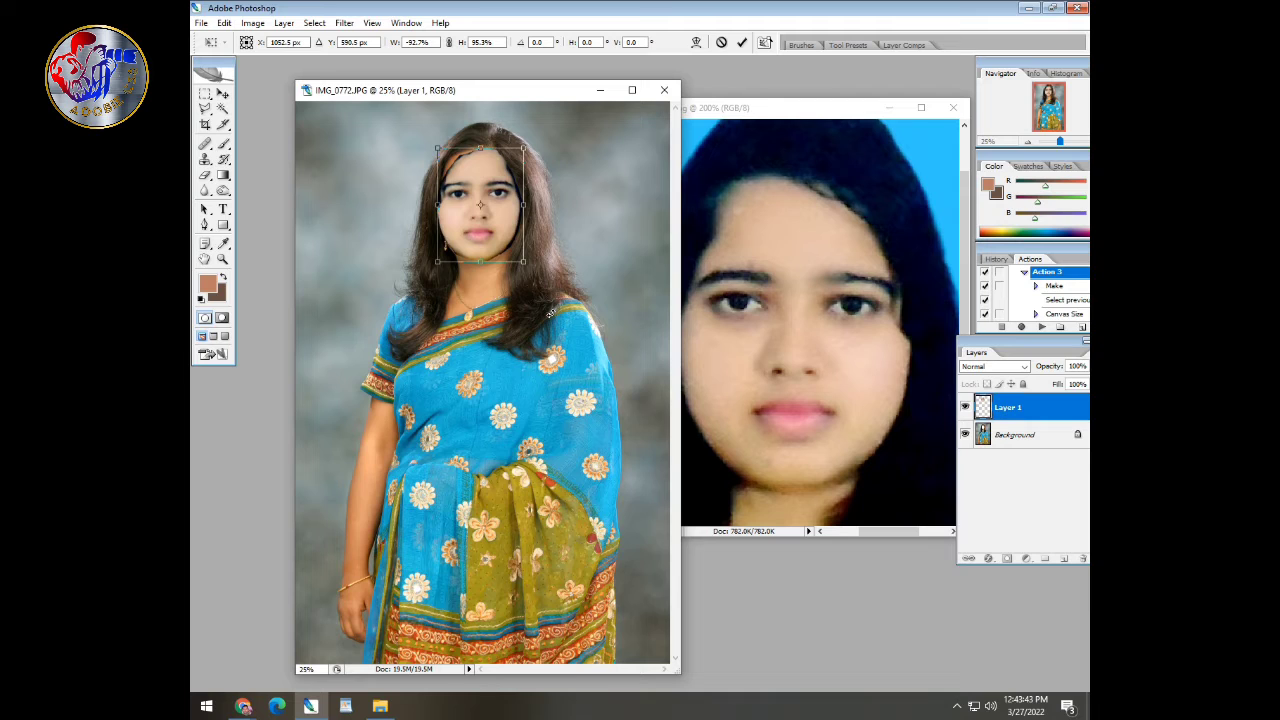
key("Up")
key("Up")
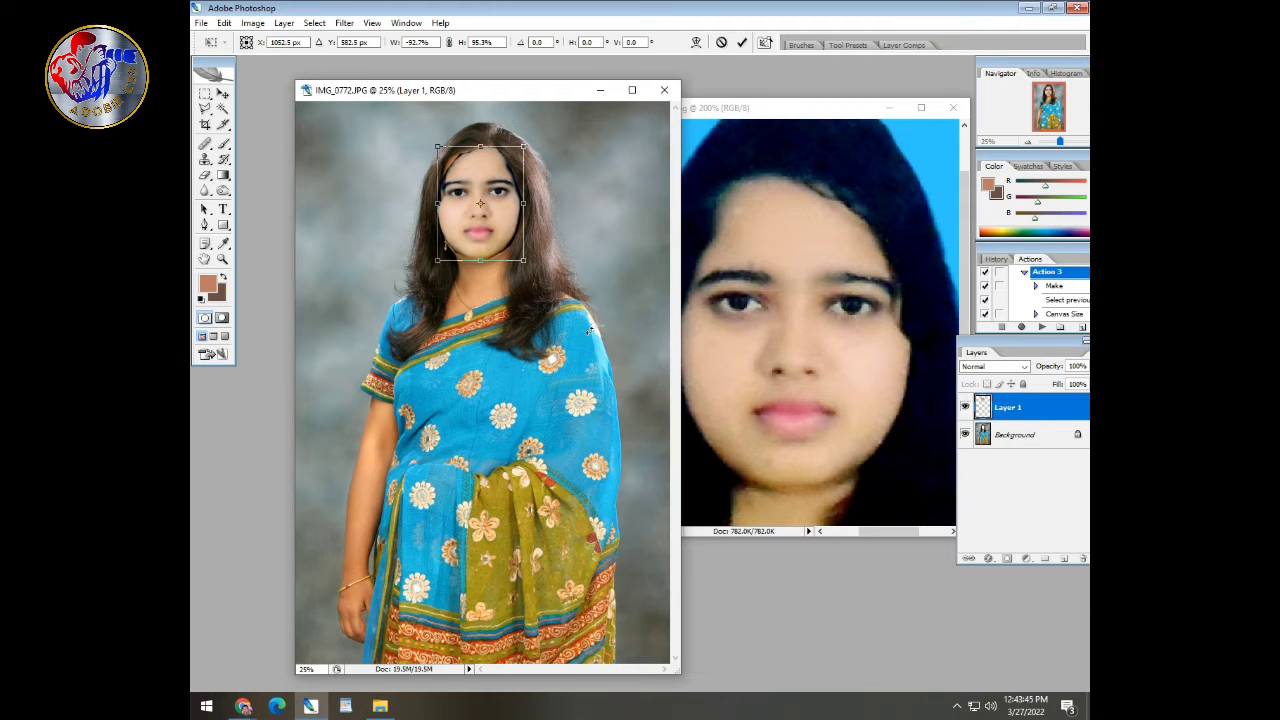
key("Return")
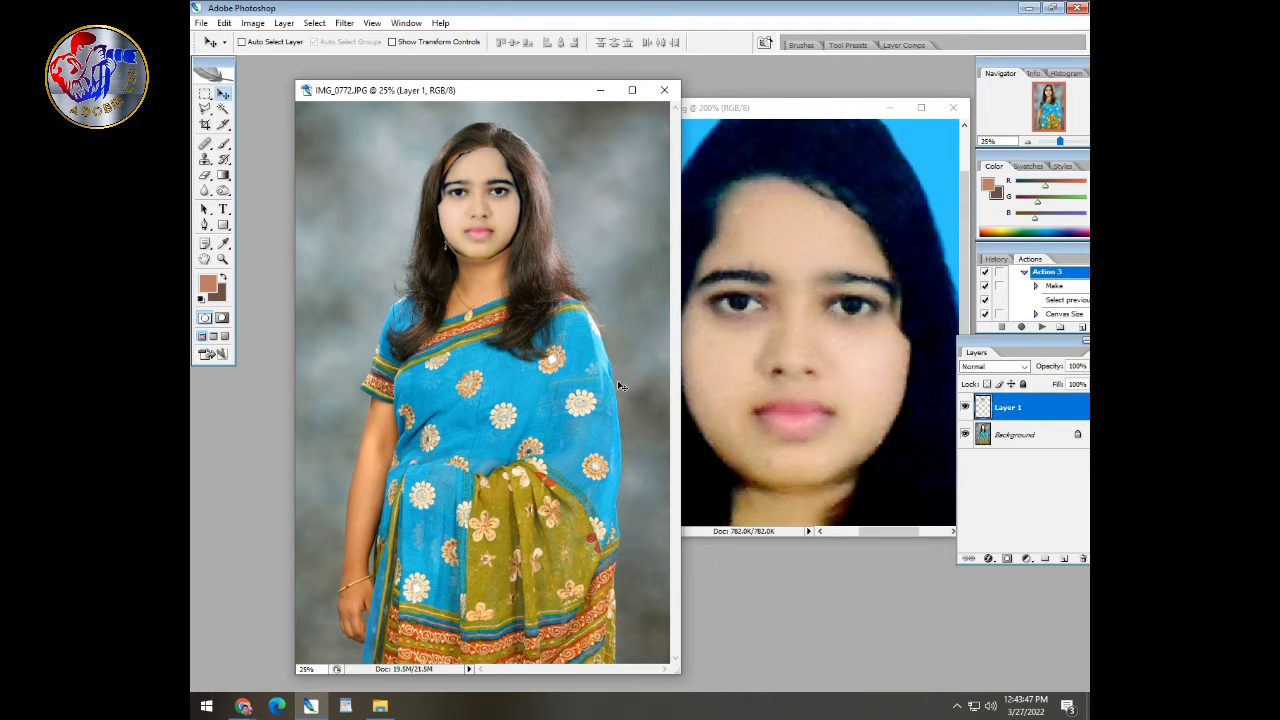
Step: Lower the face to Y 598.5 px and enlarge it slightly about its centre
key("Down")
key("Down")
key("Down")
key("Down")
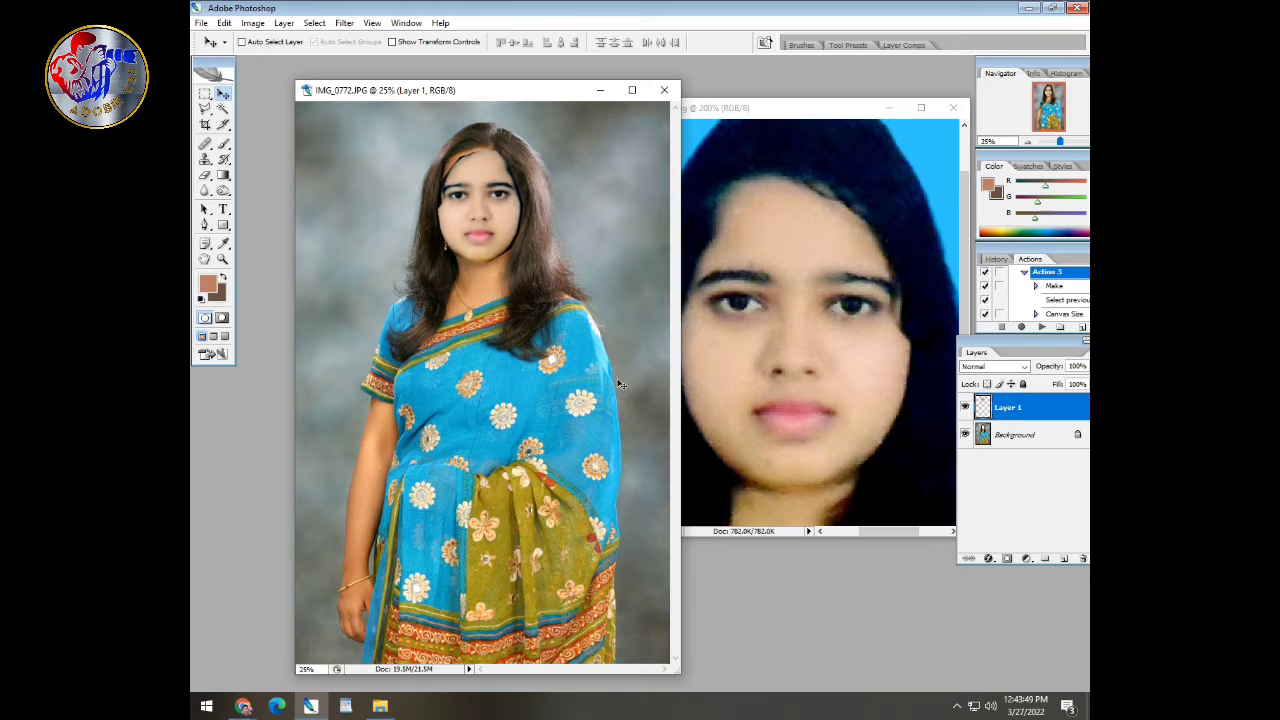
key("ctrl+t")
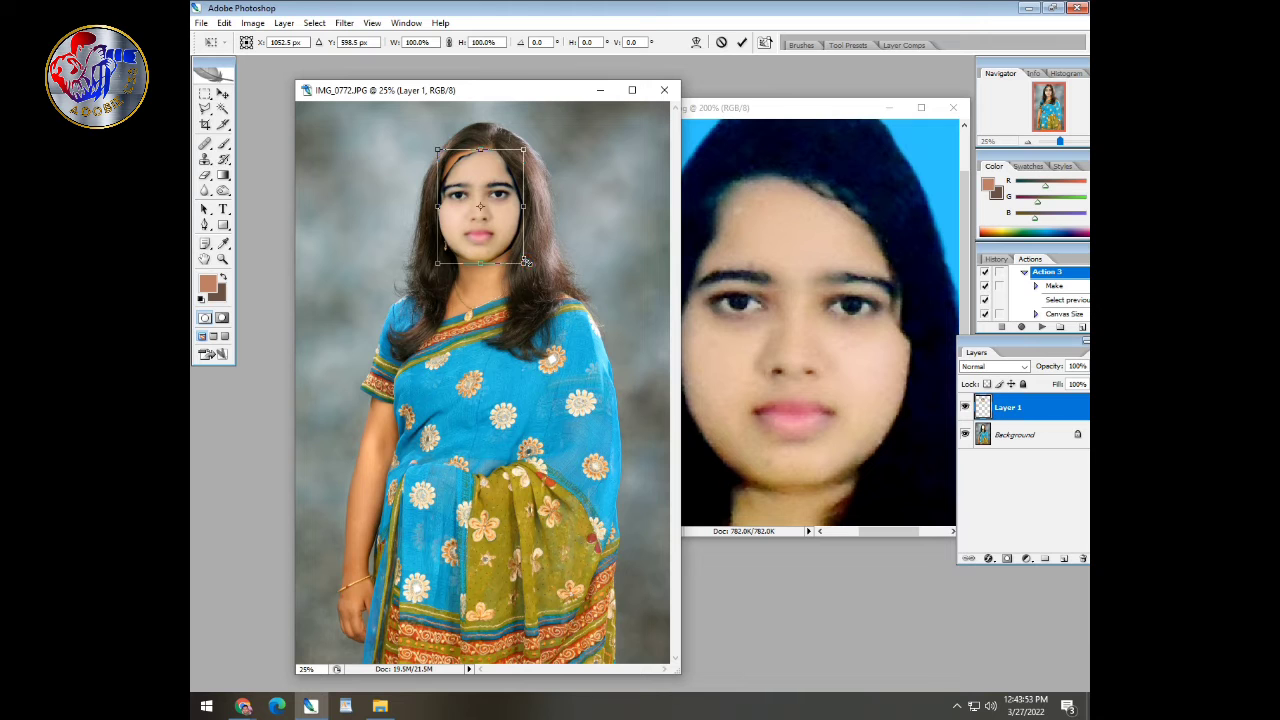
key("Return")
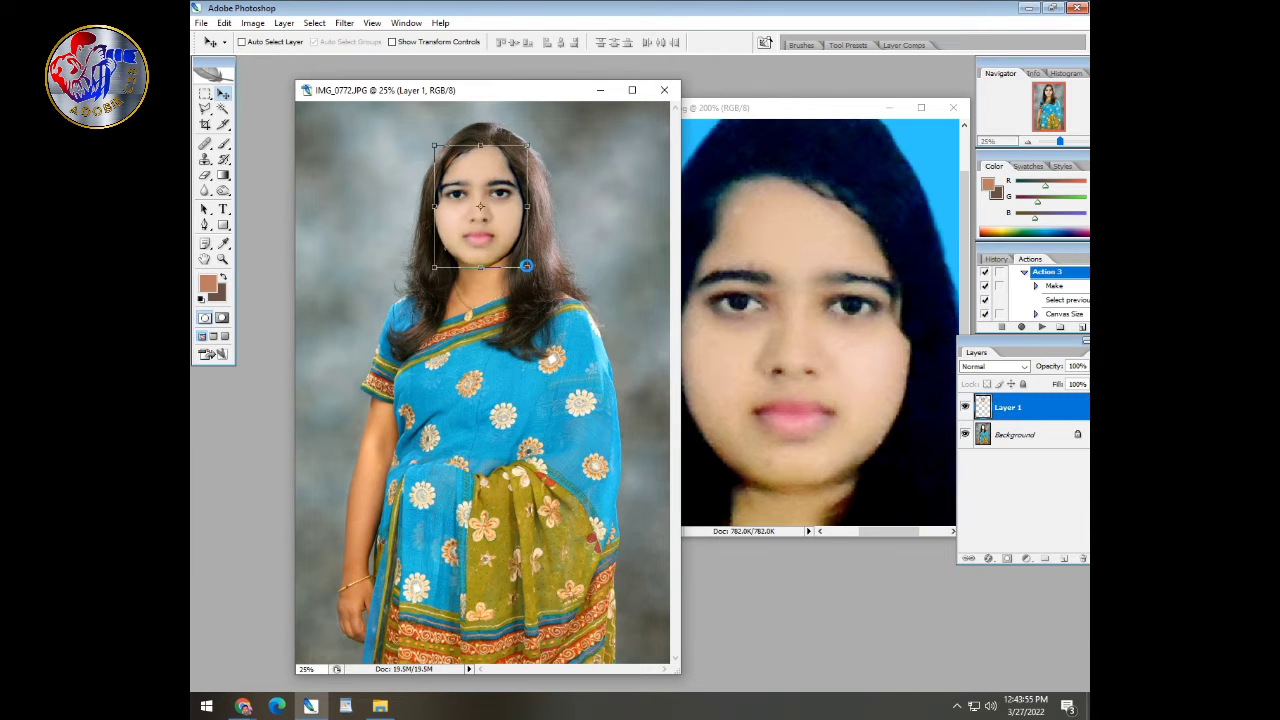
Step: Fine-tune the vertical fit of the face between the hairline and neck with Free Transform
left_click(632, 90)
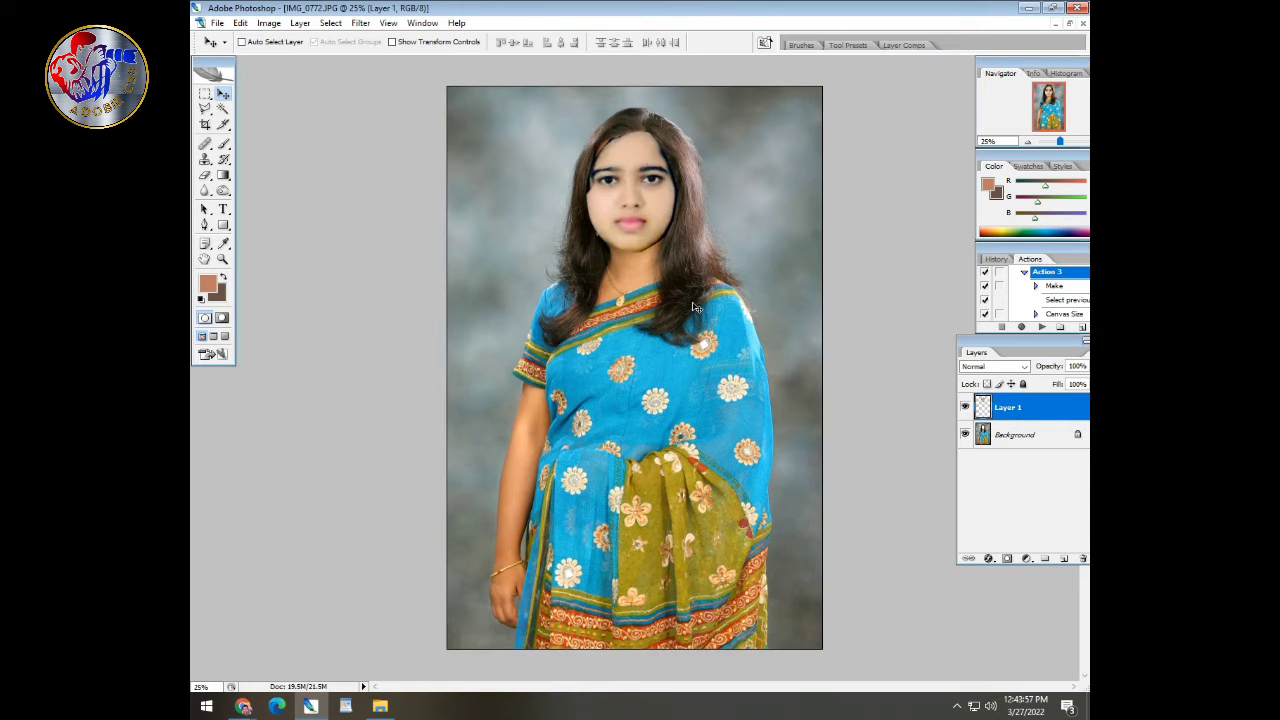
key("ctrl+plus")
left_click_drag(702, 198, 691, 421)
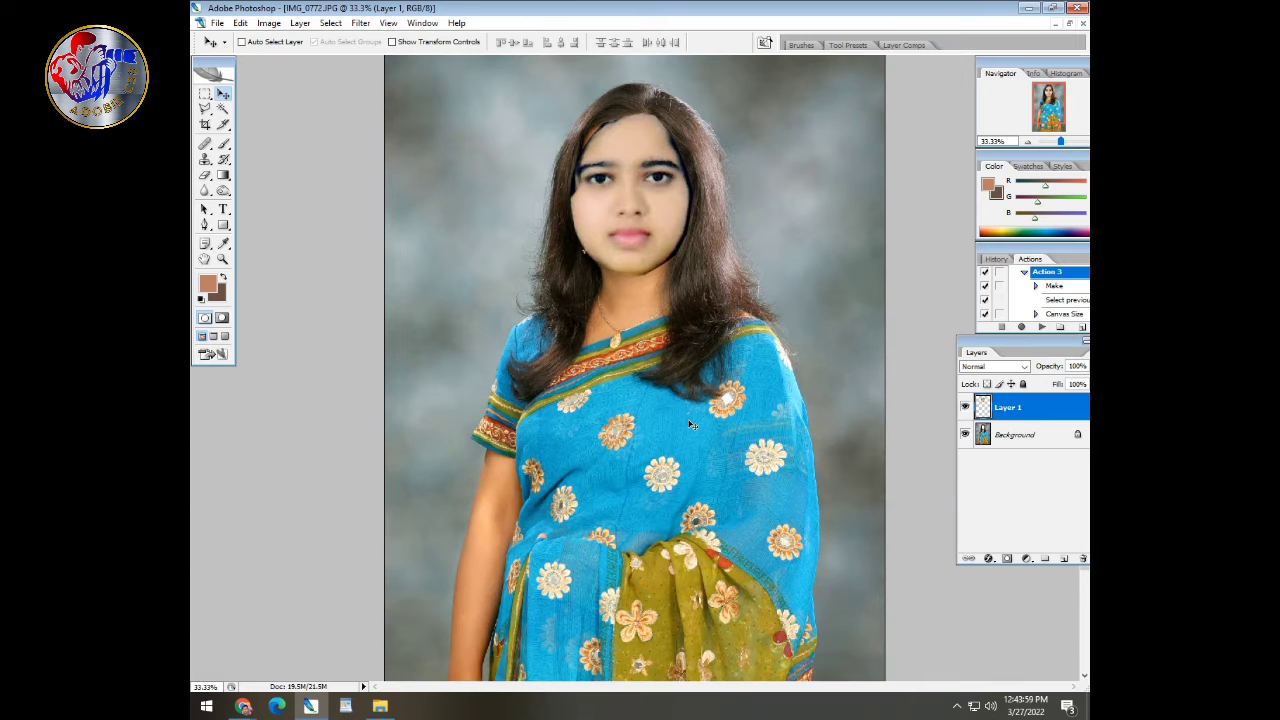
key("ctrl+t")
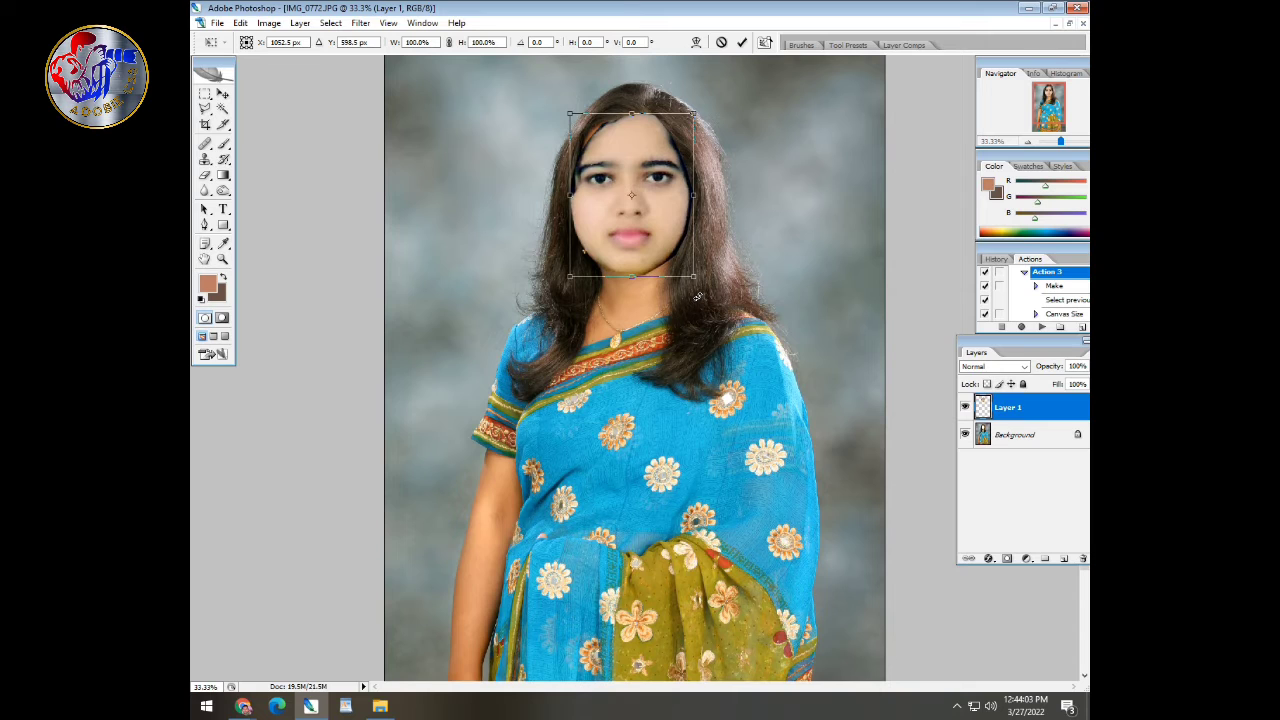
key("Down")
key("Down")
key("Down")
key("Down")
key("Down")
key("Down")
key("Down")
key("Down")
key("Down")
key("Up")
key("Up")
key("Up")
key("Up")
key("Up")
key("Up")
key("Return")
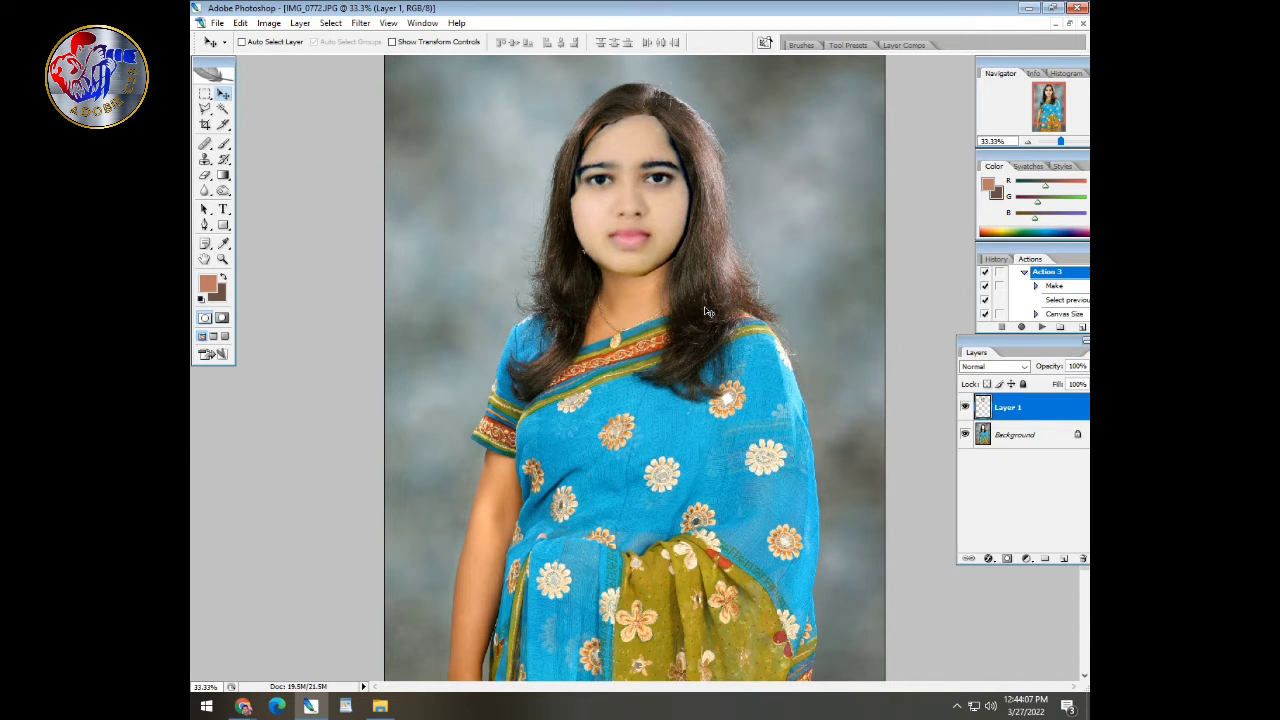
Step: Darken the face layer with a Curves adjustment, placing an RGB midpoint at input 140 and output 114
key("ctrl+plus")
left_click_drag(721, 141, 663, 452)
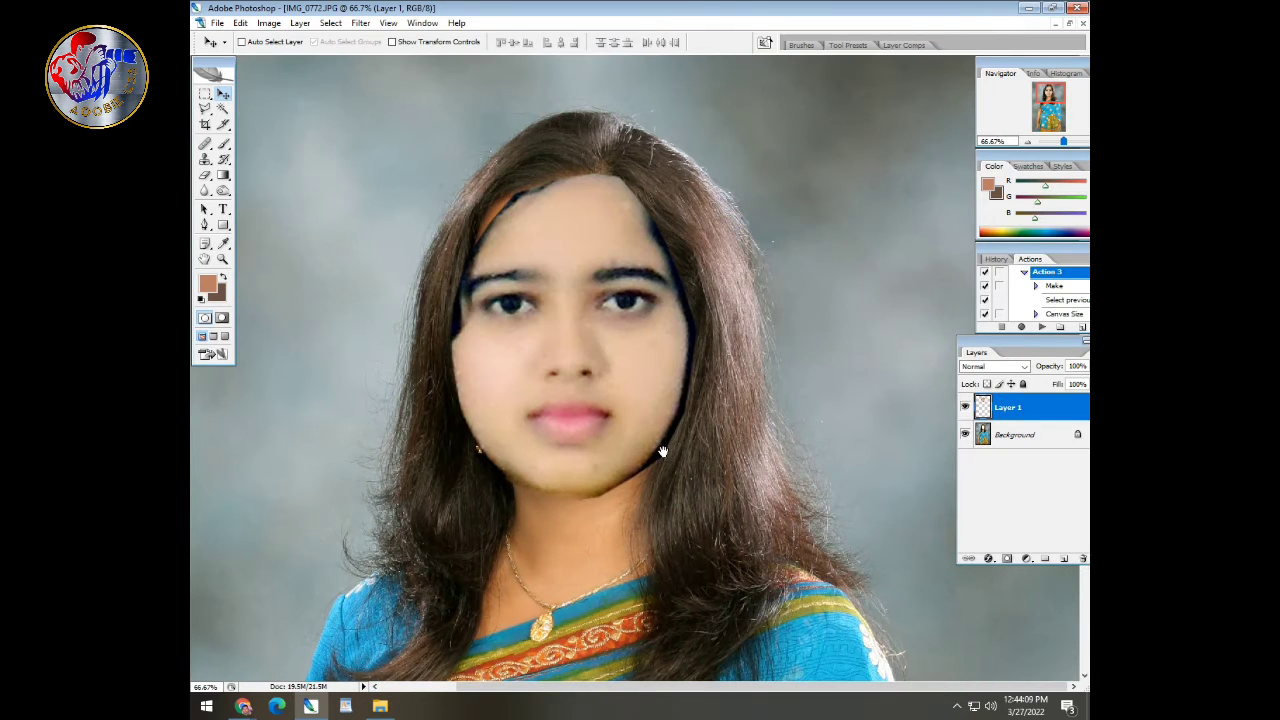
key("ctrl+m")
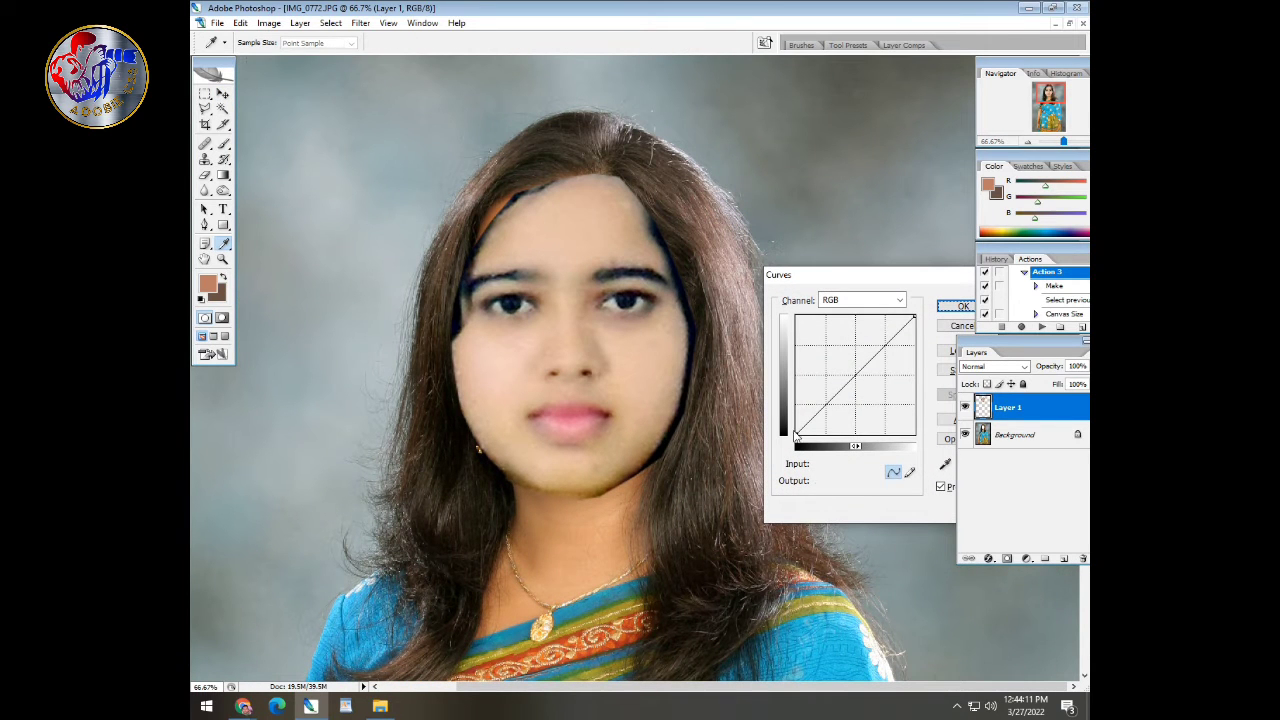
left_click(851, 373)
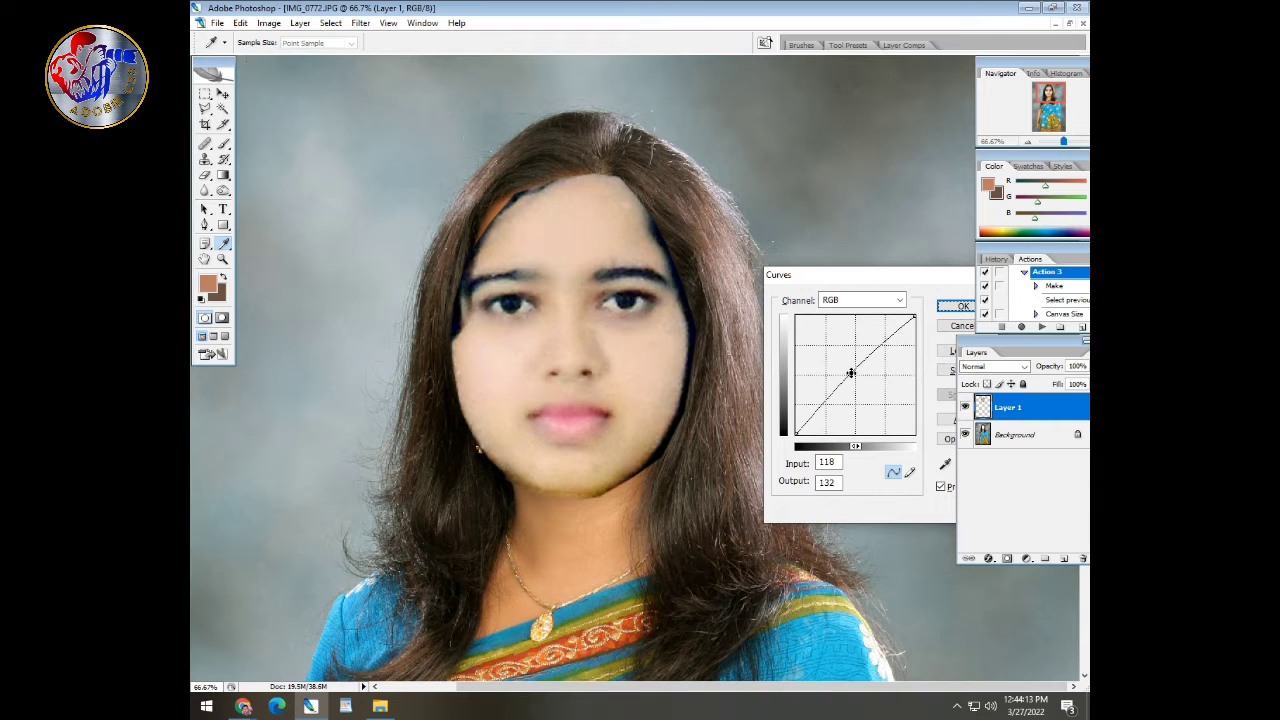
left_click_drag(851, 373, 852, 375)
key("Right")
key("Right")
key("Down")
key("Right")
key("Down")
key("Down")
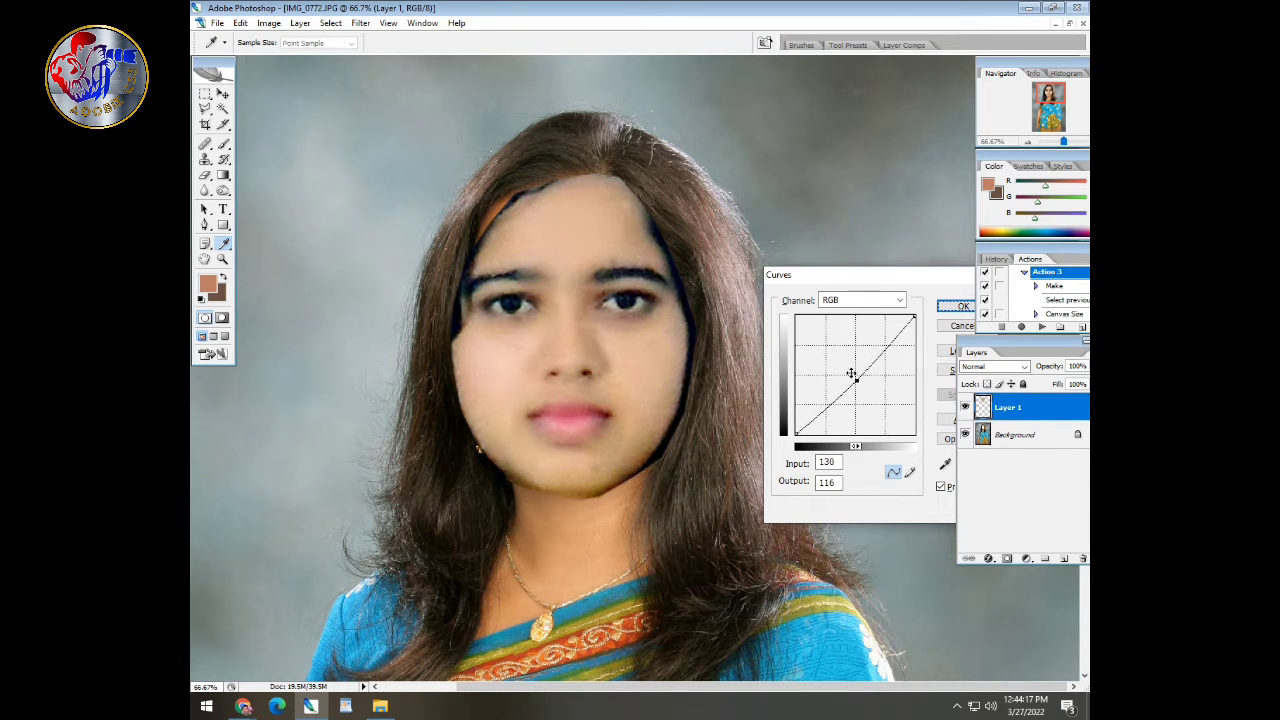
key("Right")
key("Right")
key("Down")
key("Right")
key("Down")
key("Down")
key("Right")
key("Right")
key("Right")
key("Down")
key("Down")
key("Down")
key("Right")
key("Right")
key("Right")
key("Down")
key("Down")
key("Down")
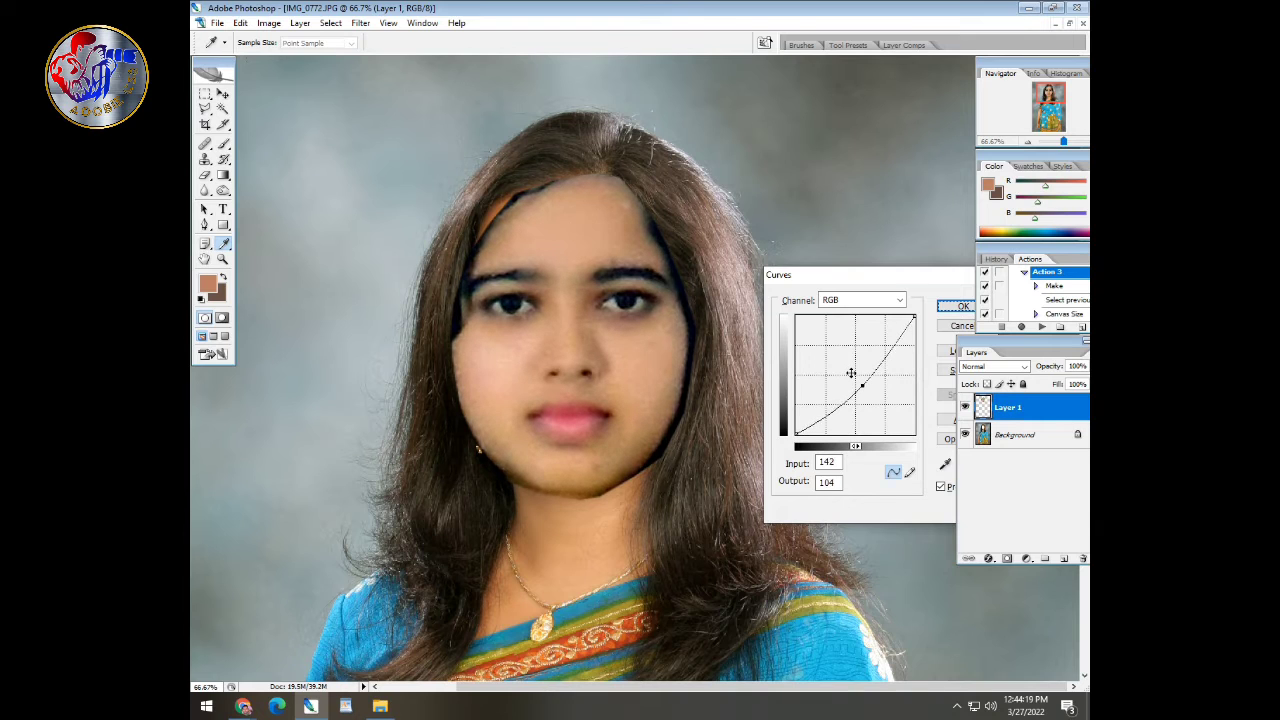
key("Left")
key("Left")
key("Up")
key("Up")
key("Up")
key("Up")
key("Up")
key("Up")
key("Up")
key("Up")
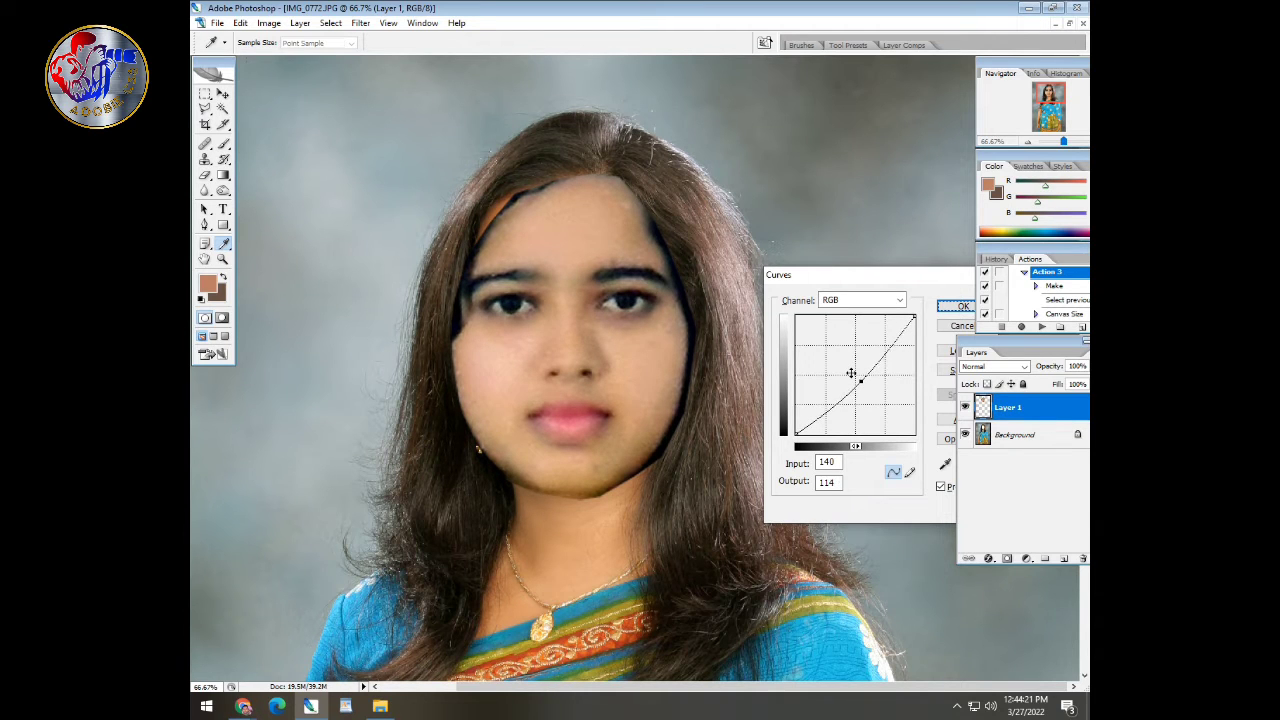
key("Return")
key("v")
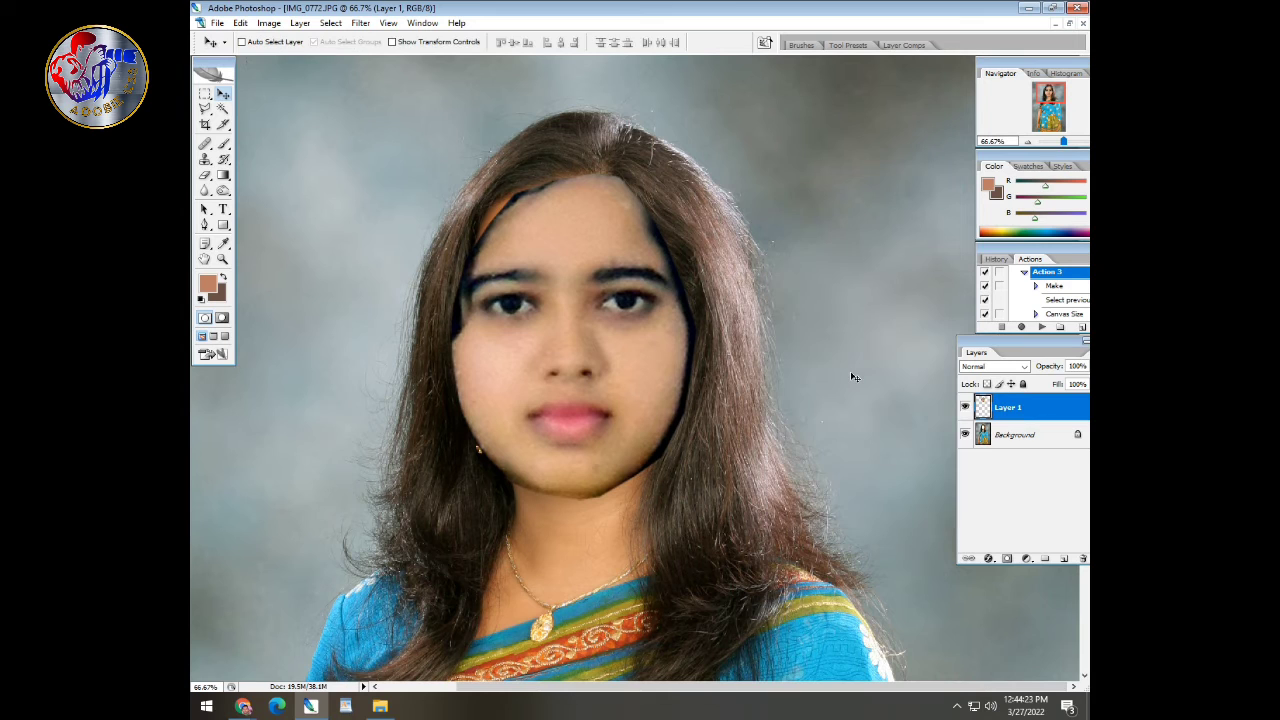
Step: Apply Selective Color to the face layer, setting the yellow amount of the Yellows to +1%
key("alt+i")
key("a")
key("s")
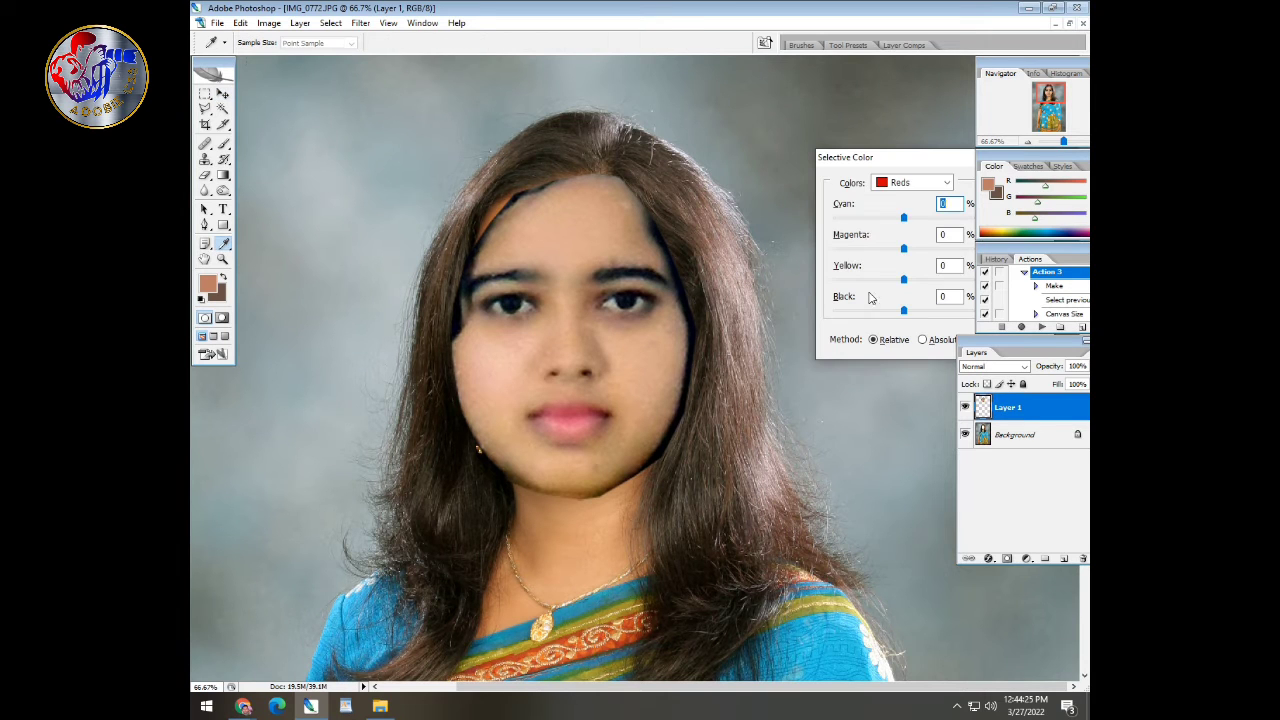
left_click(887, 184)
left_click(891, 210)
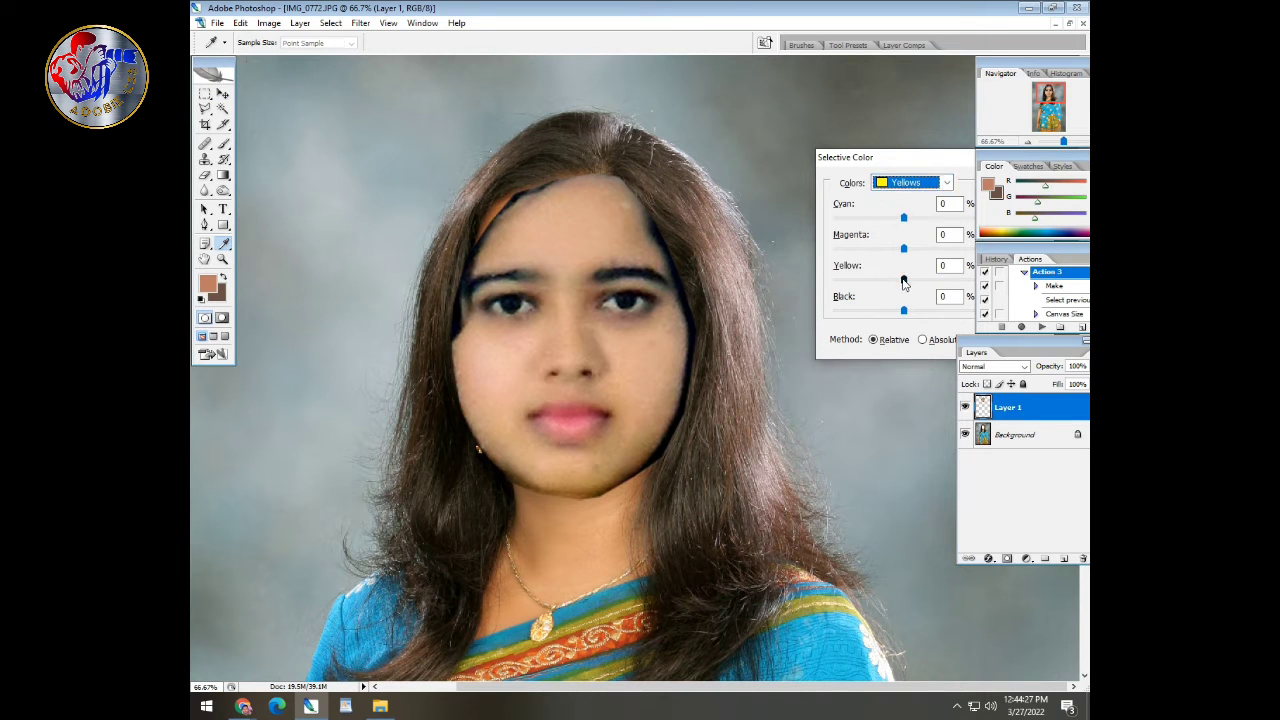
mouse_move(903, 279)
left_mouse_down()
mouse_move(846, 281)
mouse_move(906, 291)
left_mouse_up()
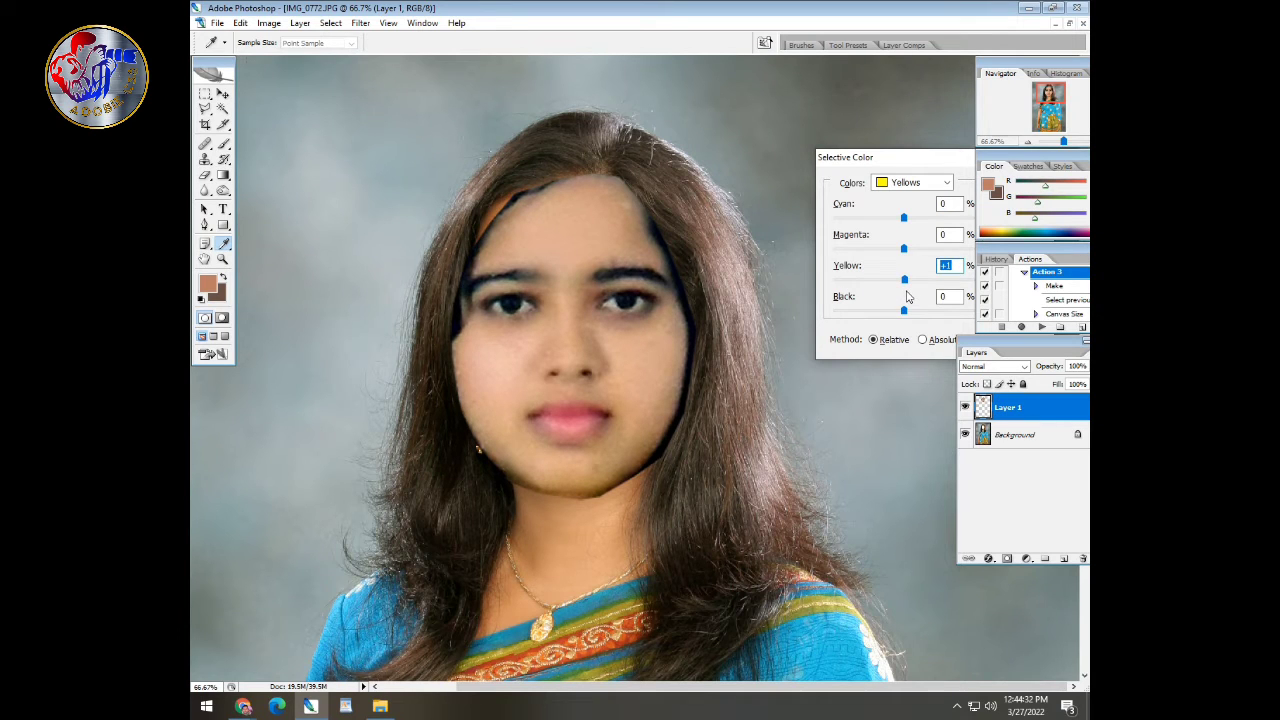
key("Return")
key("v")
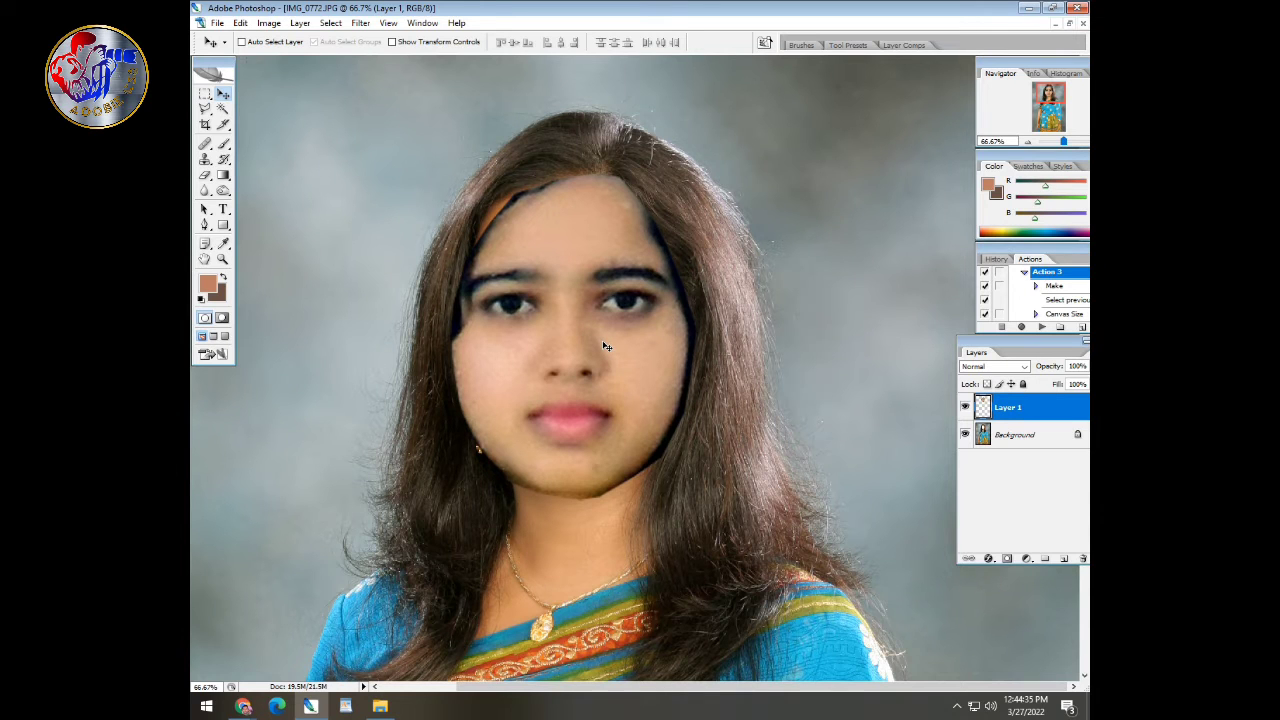
Step: Activate the Eraser and lower the face layer's fill to 67% so the original photo shows through
key("ctrl+plus")
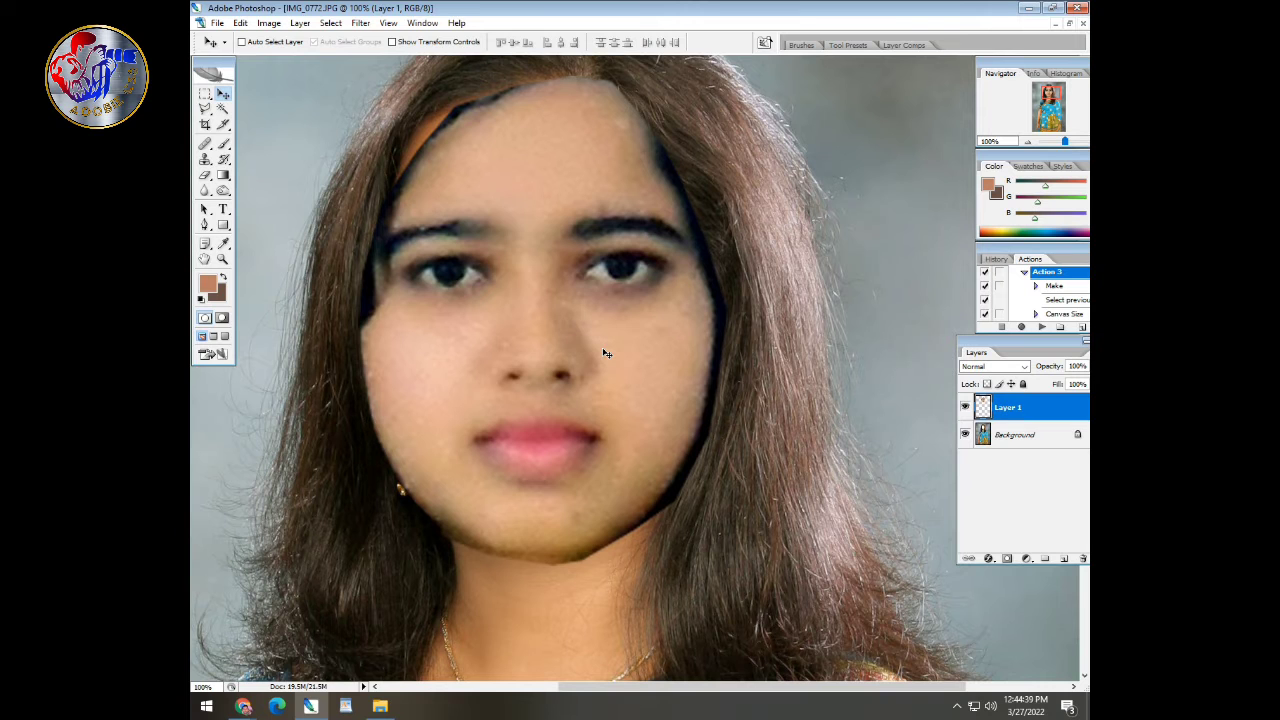
key("ctrl+plus")
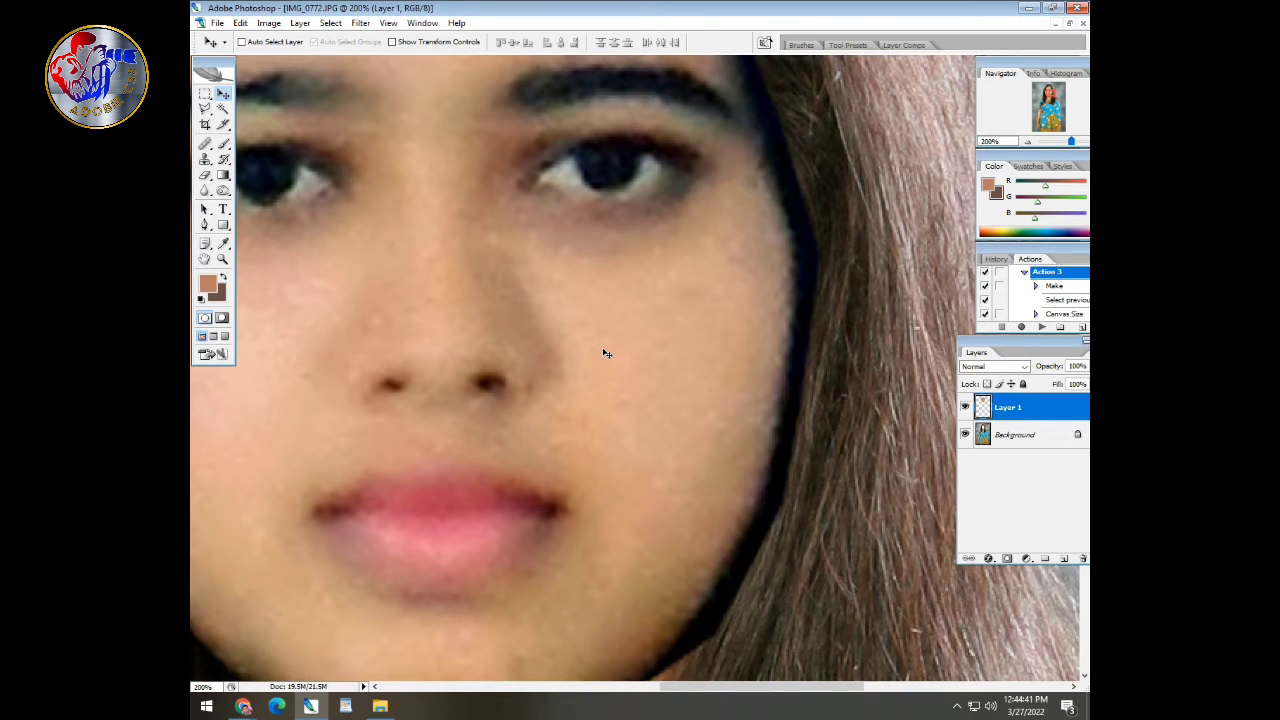
key("ctrl+minus")
key("ctrl+minus")
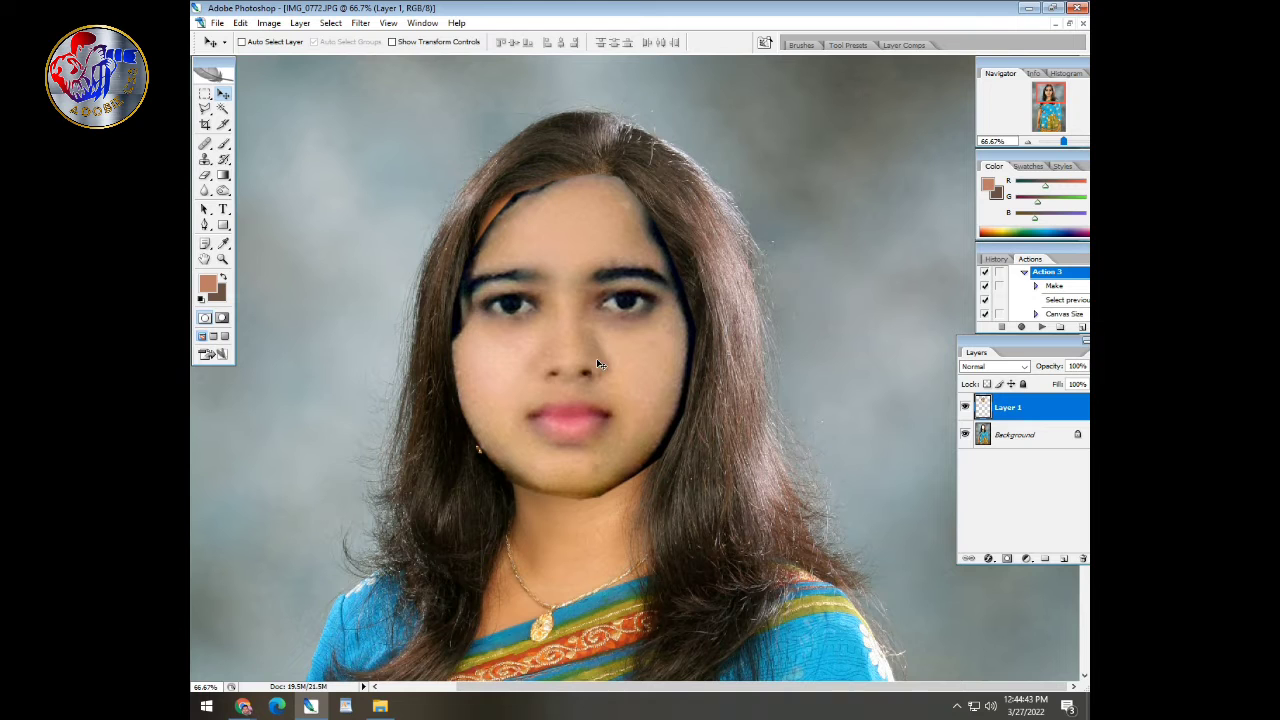
left_click(205, 177)
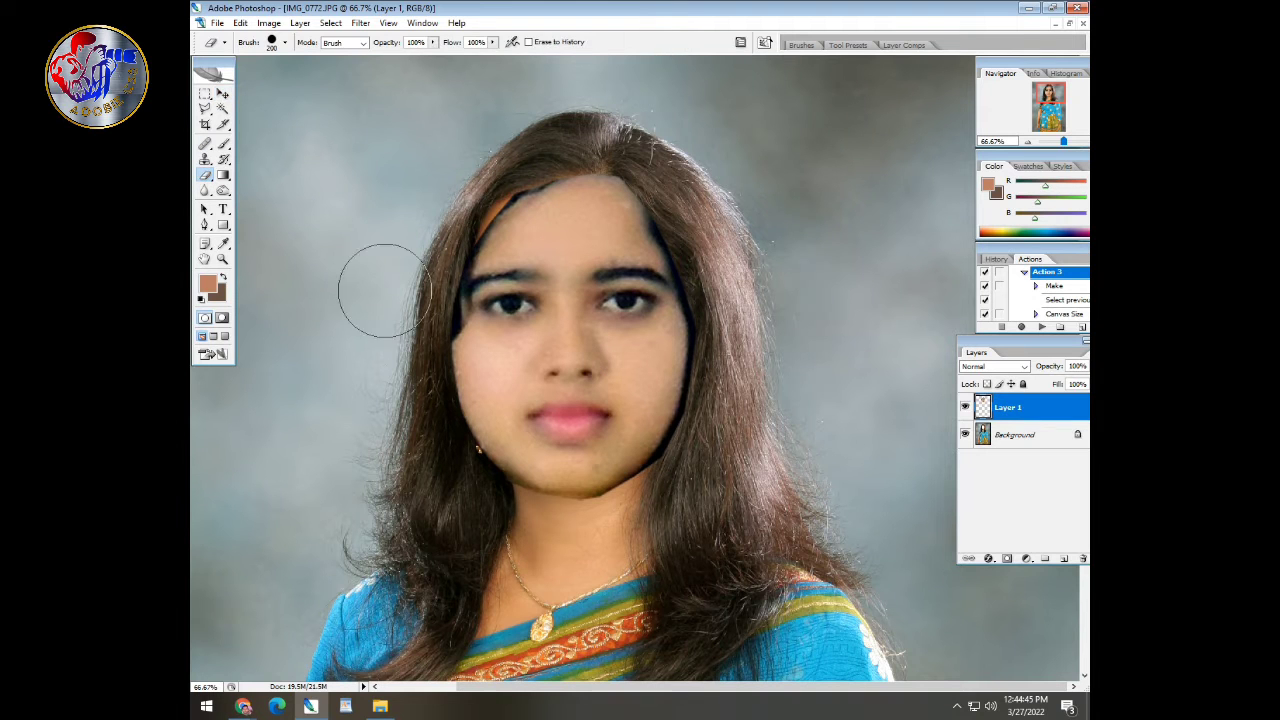
key("ctrl+plus")
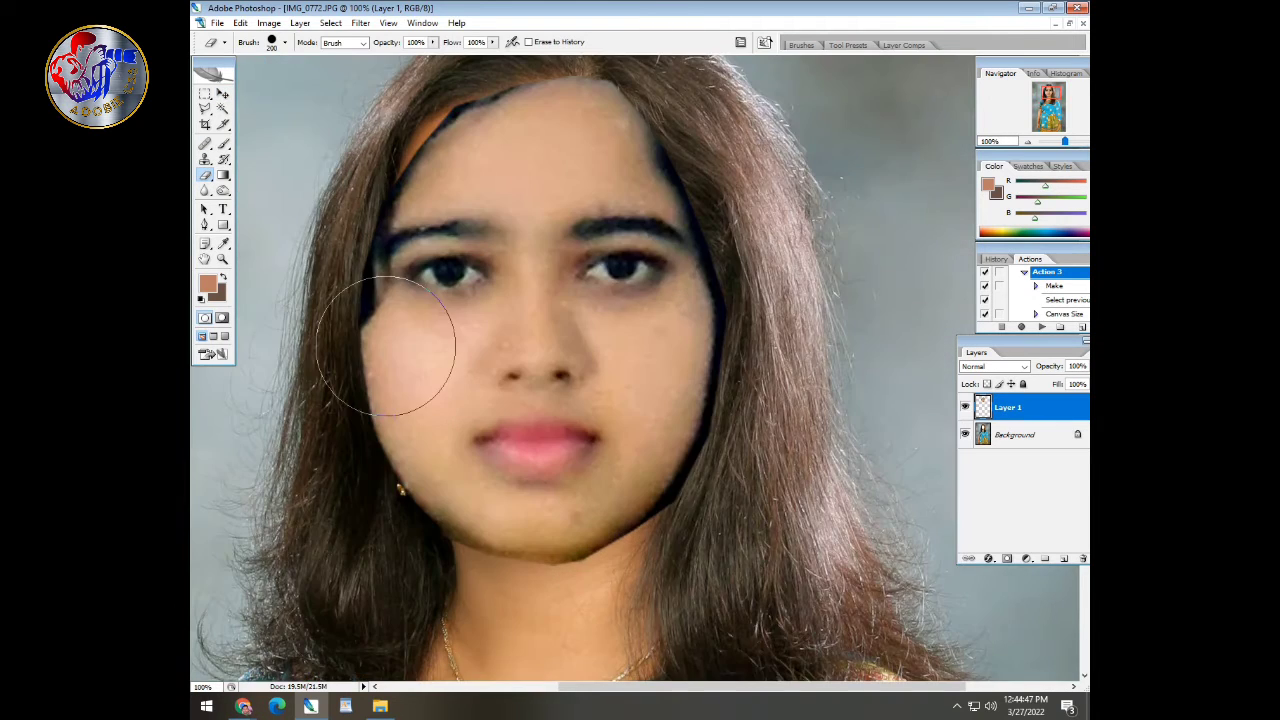
left_click_drag(410, 410, 654, 474)
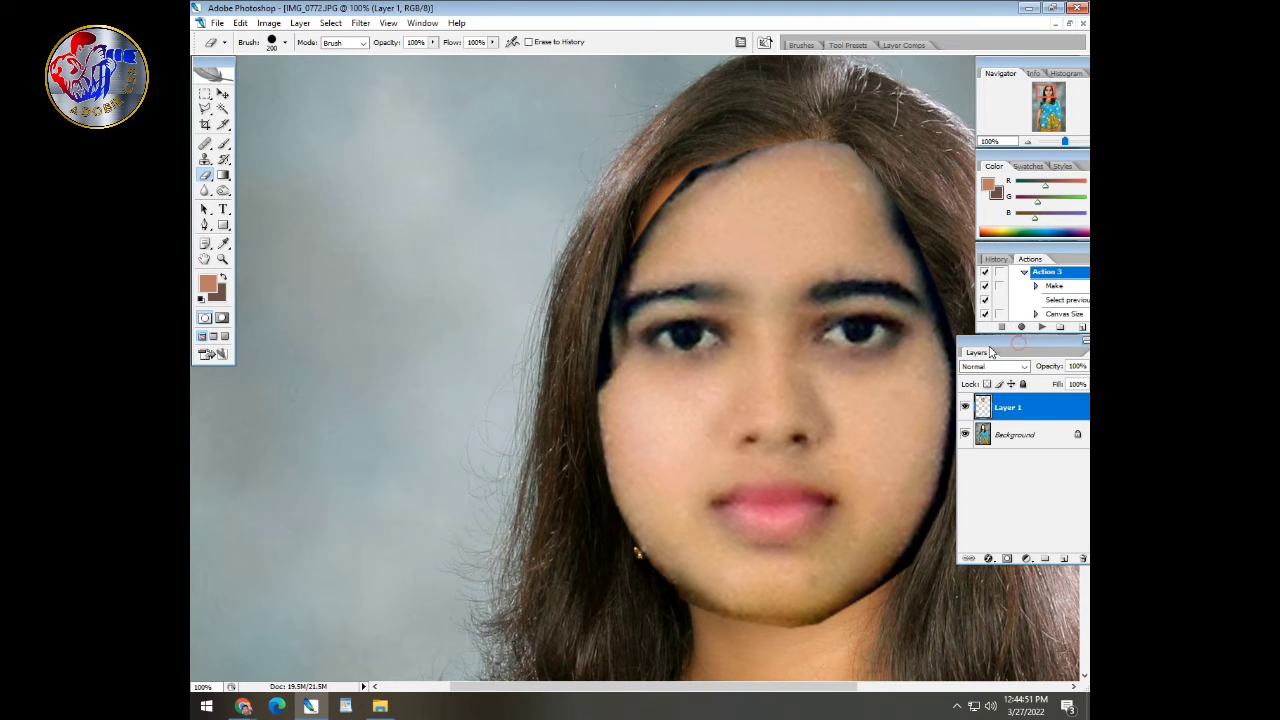
left_click_drag(993, 352, 964, 352)
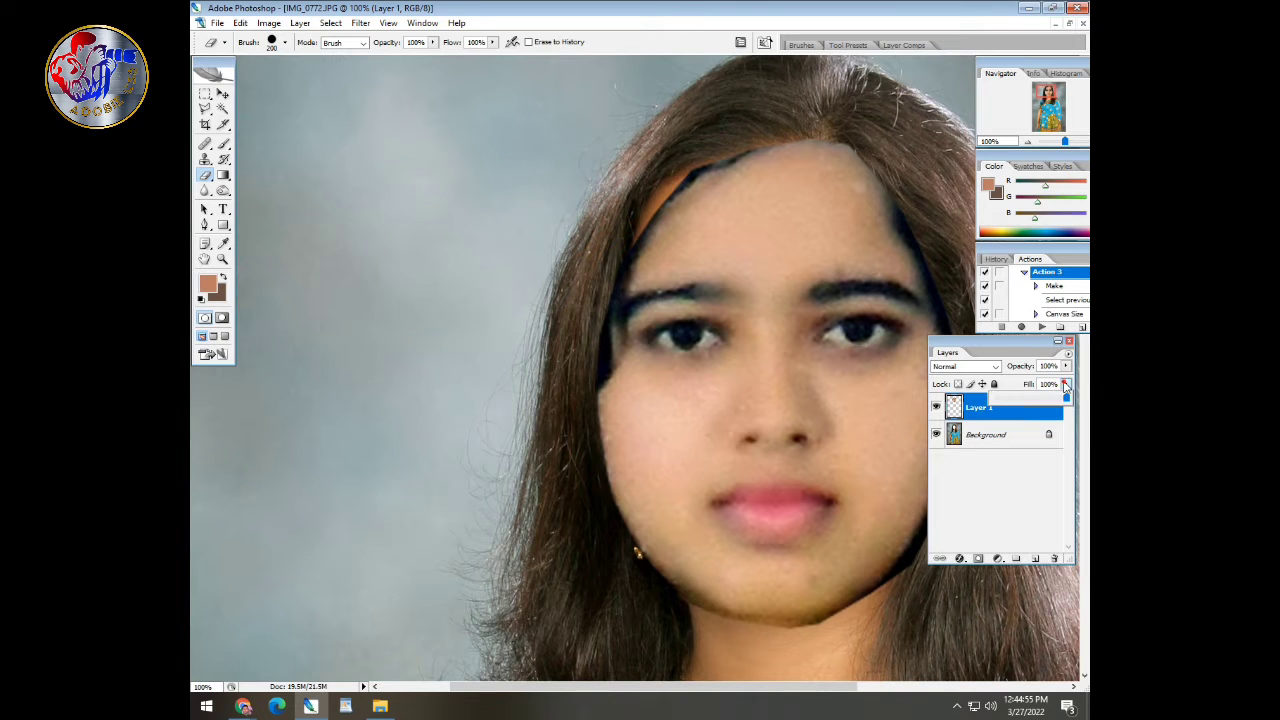
left_click_drag(1066, 400, 1043, 401)
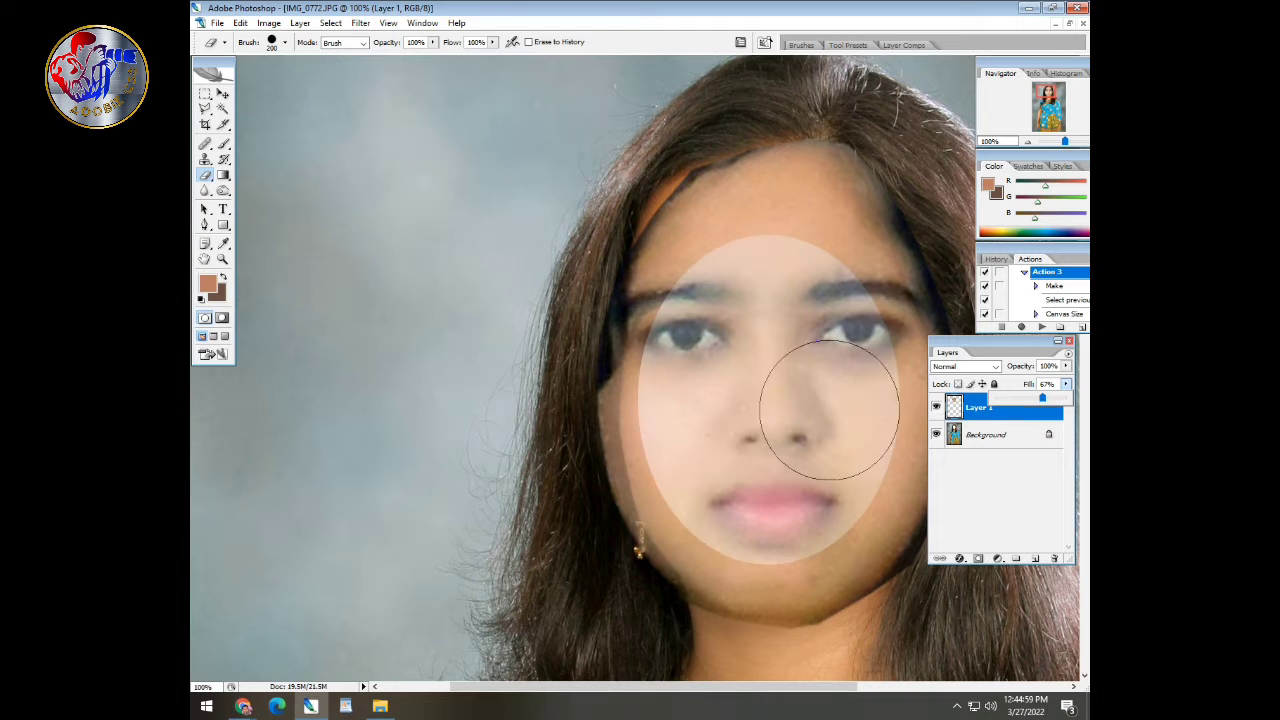
left_click(815, 403)
key("ctrl+z")
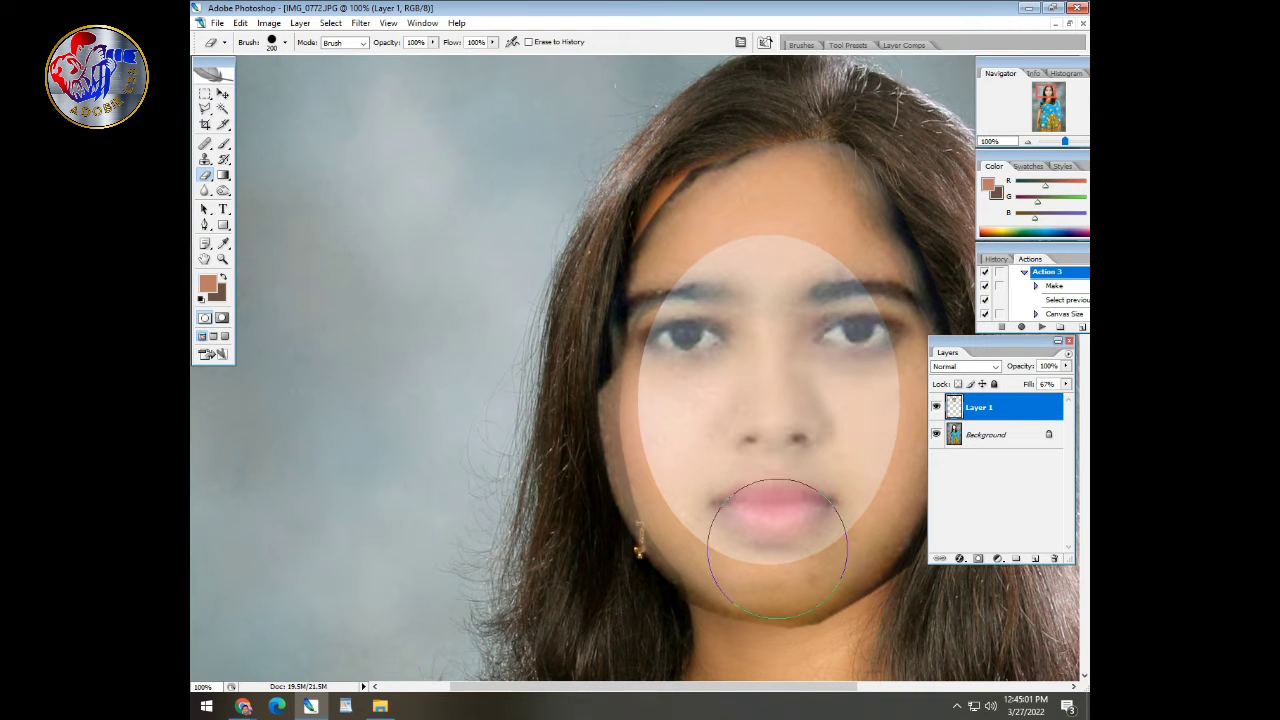
Step: Reduce the eraser brush to 40 px and erase the face layer's excess along the left cheek and over the earring
key("ctrl+plus")
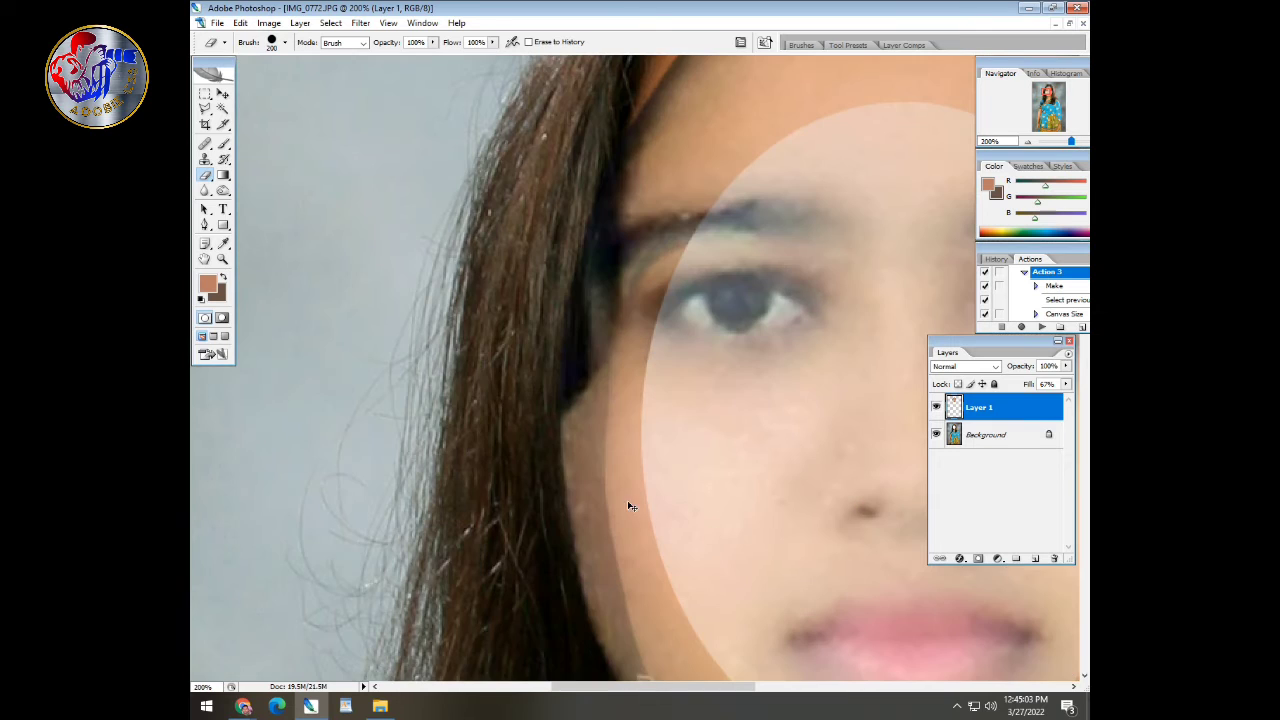
mouse_move(648, 431)
left_mouse_down()
mouse_move(509, 340)
mouse_move(464, 290)
left_mouse_up()
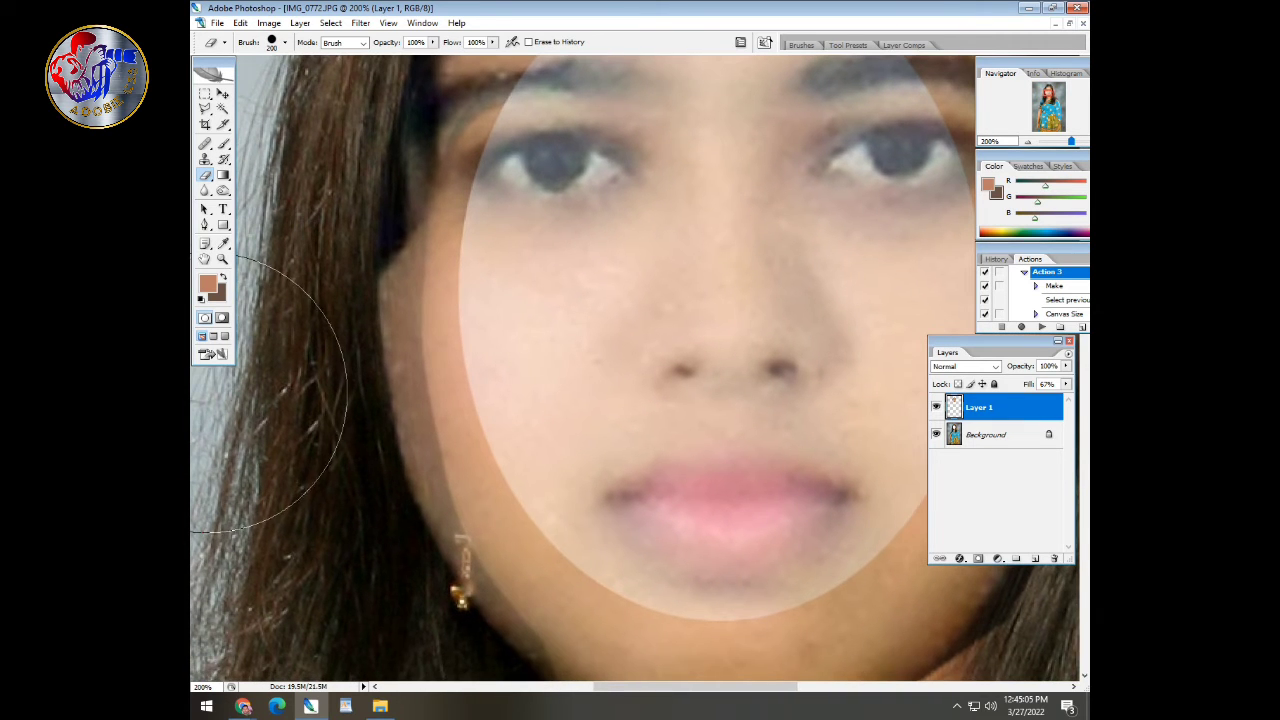
key("bracketleft")
key("bracketleft")
key("bracketleft")
key("bracketleft")
key("bracketleft")
key("bracketleft")
key("bracketleft")
key("bracketleft")
key("bracketleft")
key("bracketleft")
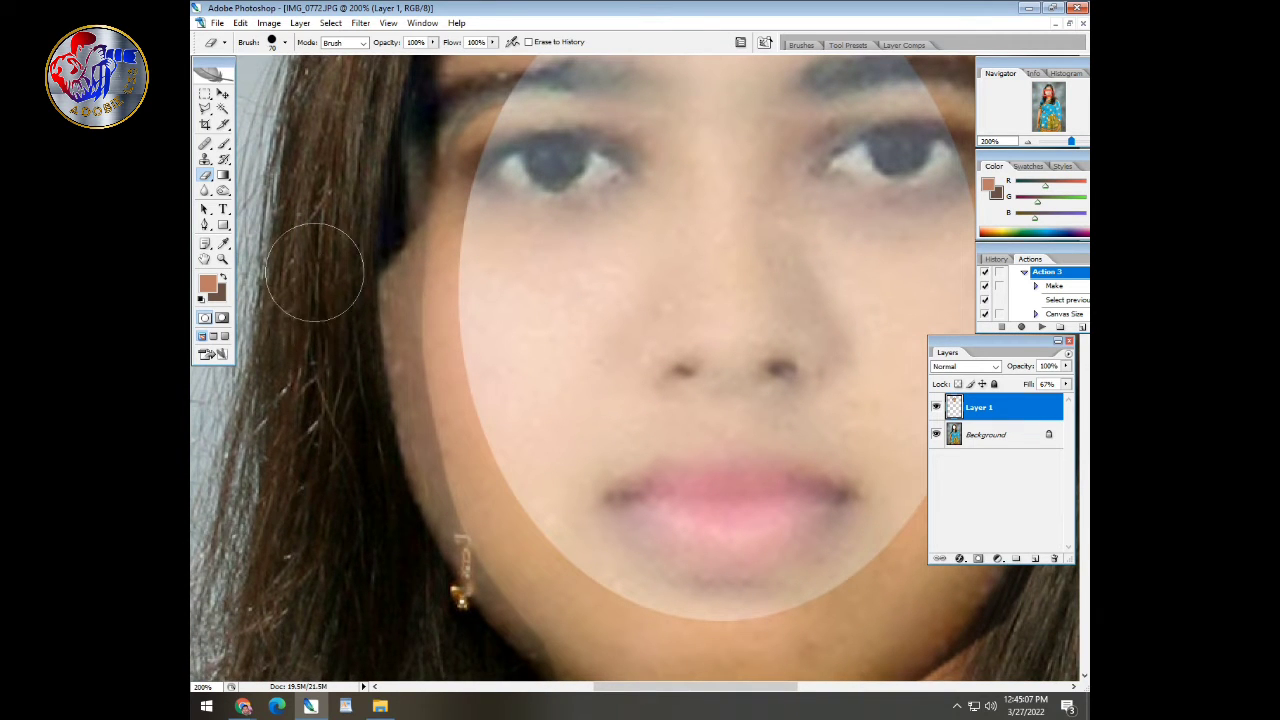
mouse_move(352, 172)
left_mouse_down()
mouse_move(386, 266)
mouse_move(391, 223)
mouse_move(387, 338)
mouse_move(412, 466)
mouse_move(464, 606)
mouse_move(516, 656)
mouse_move(458, 596)
mouse_move(477, 620)
left_mouse_up()
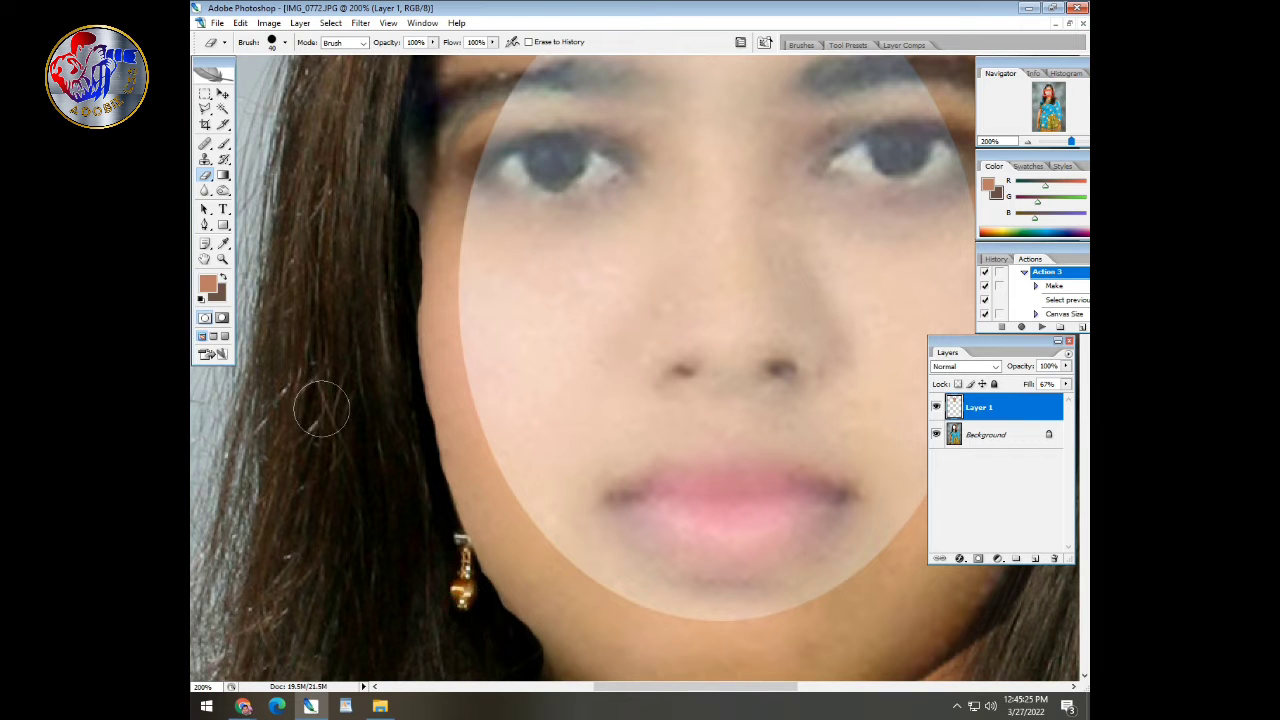
Step: Erase the face layer's overlap on the hair beside the left eye and temple
left_click_drag(526, 168, 446, 498)
left_click_drag(316, 420, 318, 318)
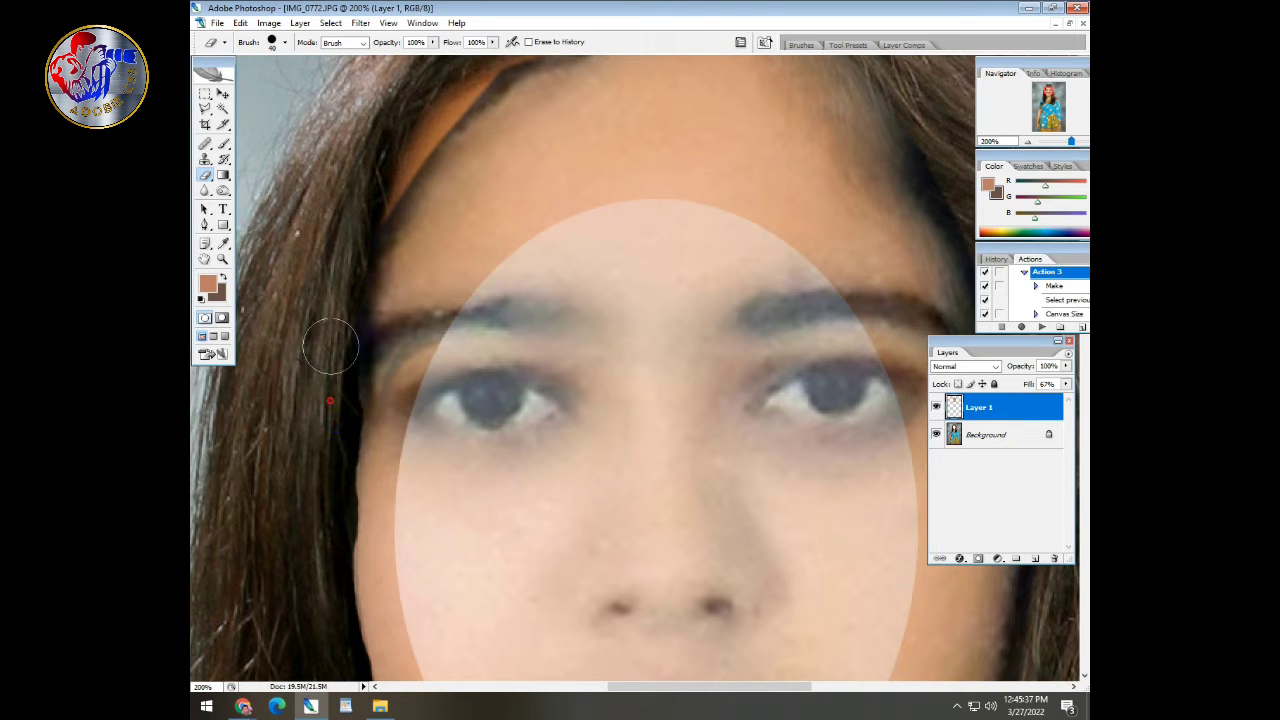
scroll(446, 247, "down", 5)
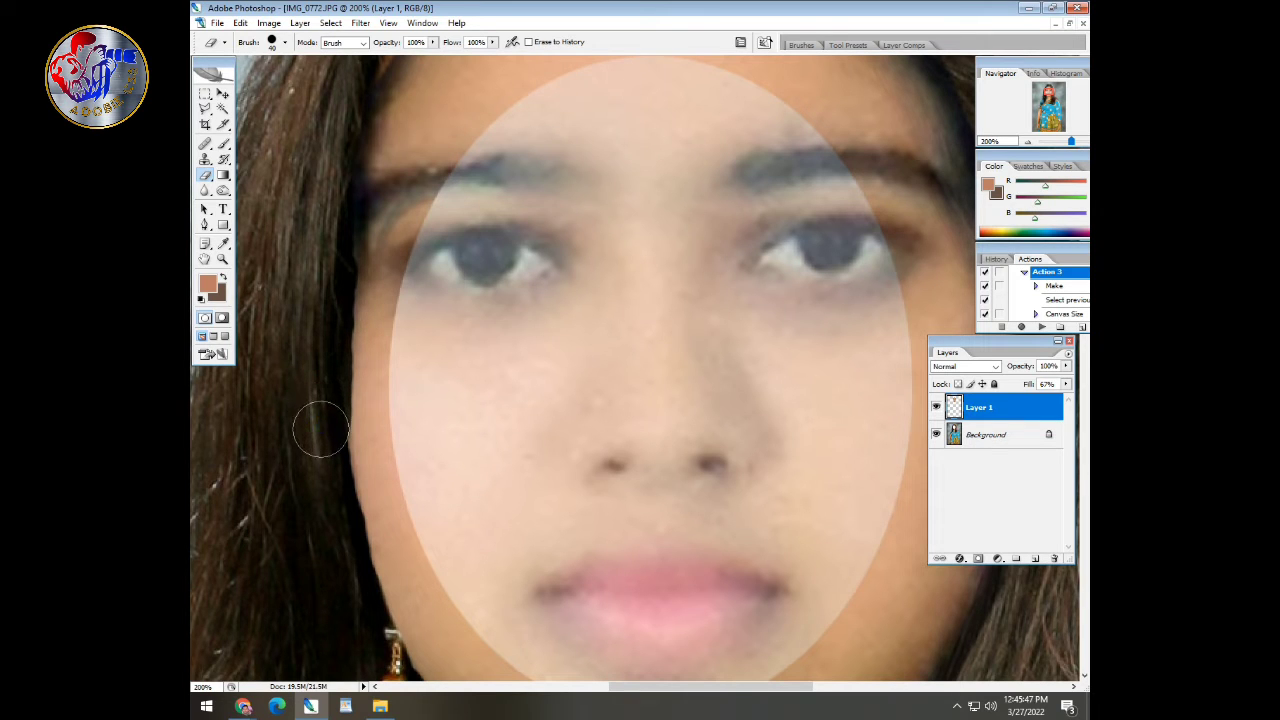
Step: Erase the face layer's uneven edge beneath the chin on the neck, undoing the first stroke along the jaw
left_click_drag(675, 364, 247, 354)
scroll(486, 400, "down", 5)
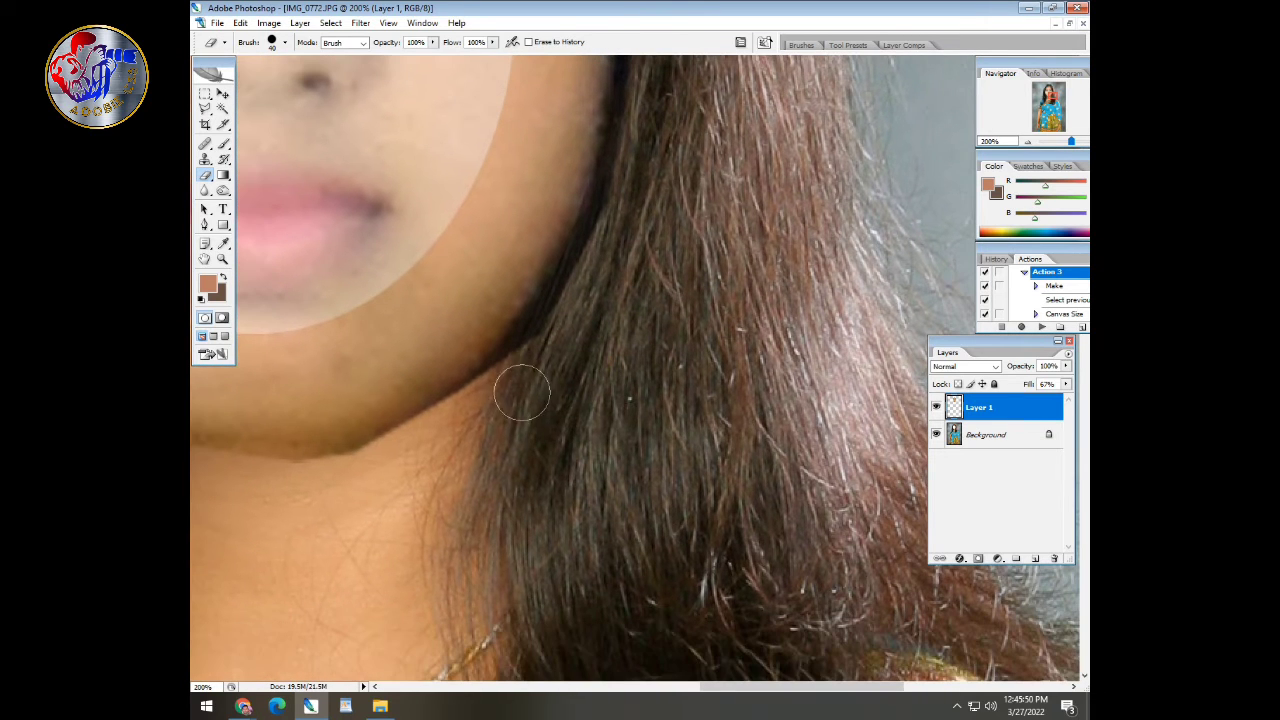
mouse_move(521, 393)
left_mouse_down()
mouse_move(560, 333)
mouse_move(524, 380)
mouse_move(488, 400)
mouse_move(509, 376)
mouse_move(458, 424)
left_mouse_up()
key("ctrl+z")
left_click_drag(288, 487, 326, 488)
scroll(438, 462, "up", 3)
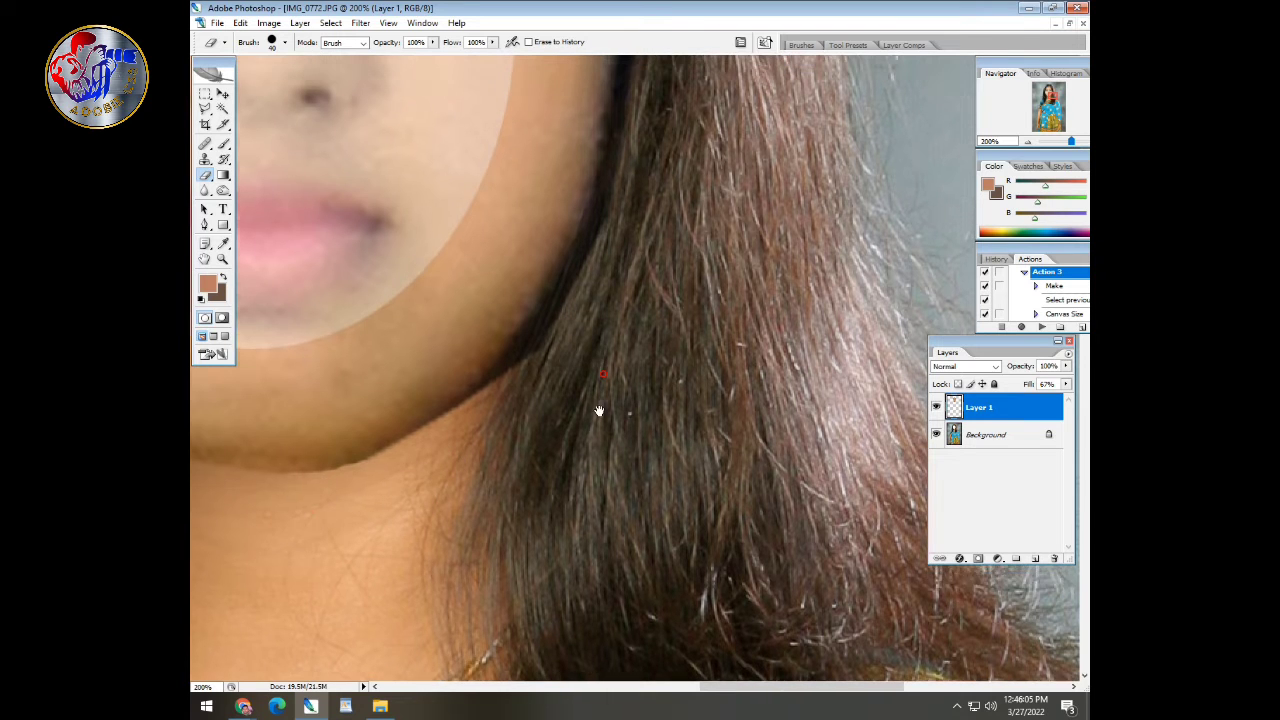
Step: Erase the face layer's dark fringe along the right jaw and cheek to uncover the original hair
mouse_move(516, 443)
left_mouse_down()
mouse_move(527, 431)
mouse_move(495, 472)
left_mouse_up()
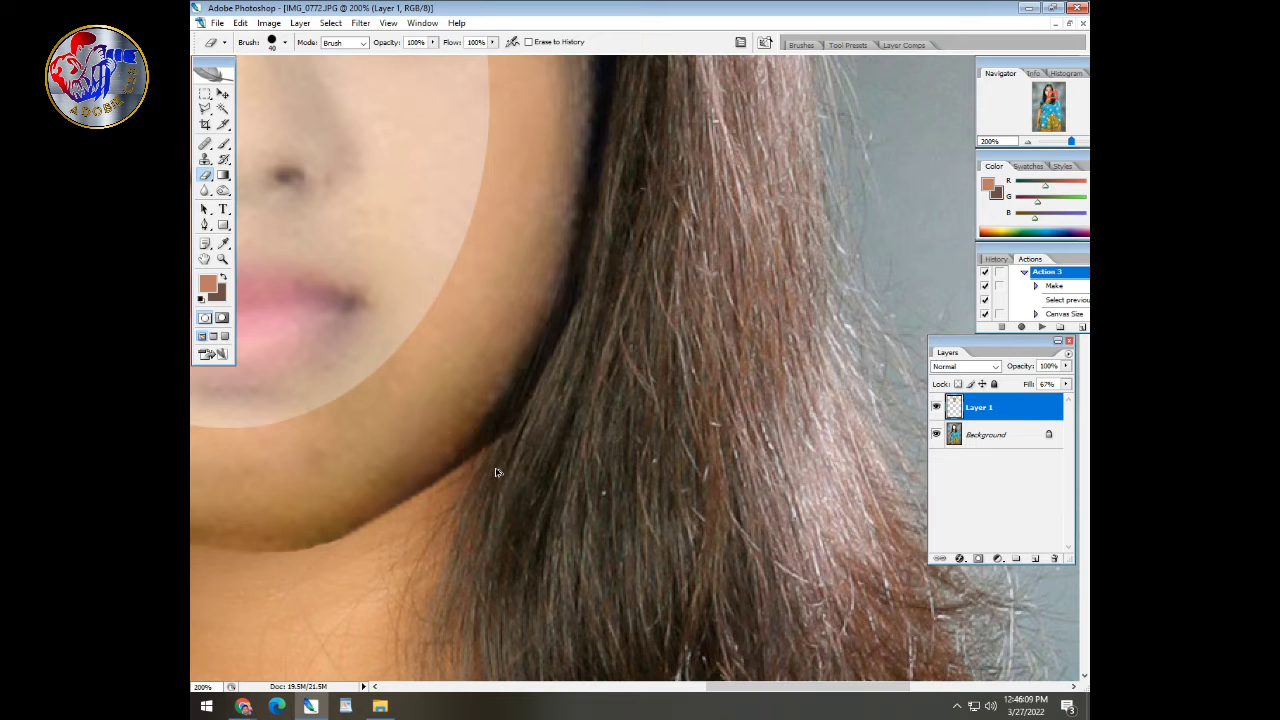
mouse_move(534, 426)
left_mouse_down()
mouse_move(482, 479)
mouse_move(504, 477)
mouse_move(504, 466)
mouse_move(471, 489)
mouse_move(493, 494)
mouse_move(483, 480)
mouse_move(516, 458)
mouse_move(579, 348)
mouse_move(616, 265)
mouse_move(619, 218)
mouse_move(602, 305)
mouse_move(616, 188)
mouse_move(645, 210)
mouse_move(614, 231)
mouse_move(588, 316)
mouse_move(493, 475)
mouse_move(590, 317)
left_mouse_up()
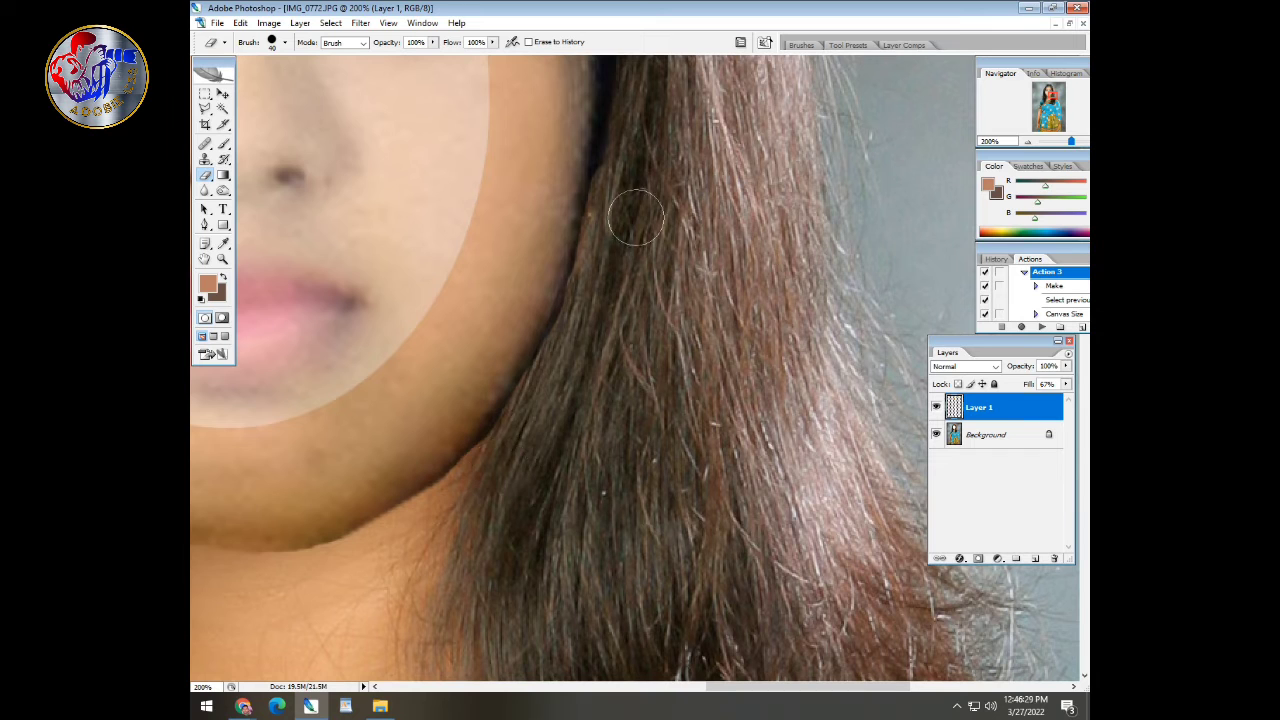
left_click_drag(634, 217, 600, 436)
mouse_move(595, 342)
left_mouse_down()
mouse_move(585, 211)
mouse_move(588, 360)
mouse_move(548, 537)
left_mouse_up()
left_click_drag(598, 402, 617, 331)
left_click_drag(617, 286, 615, 478)
left_click_drag(636, 354, 636, 476)
mouse_move(598, 430)
left_mouse_down()
mouse_move(477, 163)
mouse_move(575, 342)
mouse_move(596, 428)
left_mouse_up()
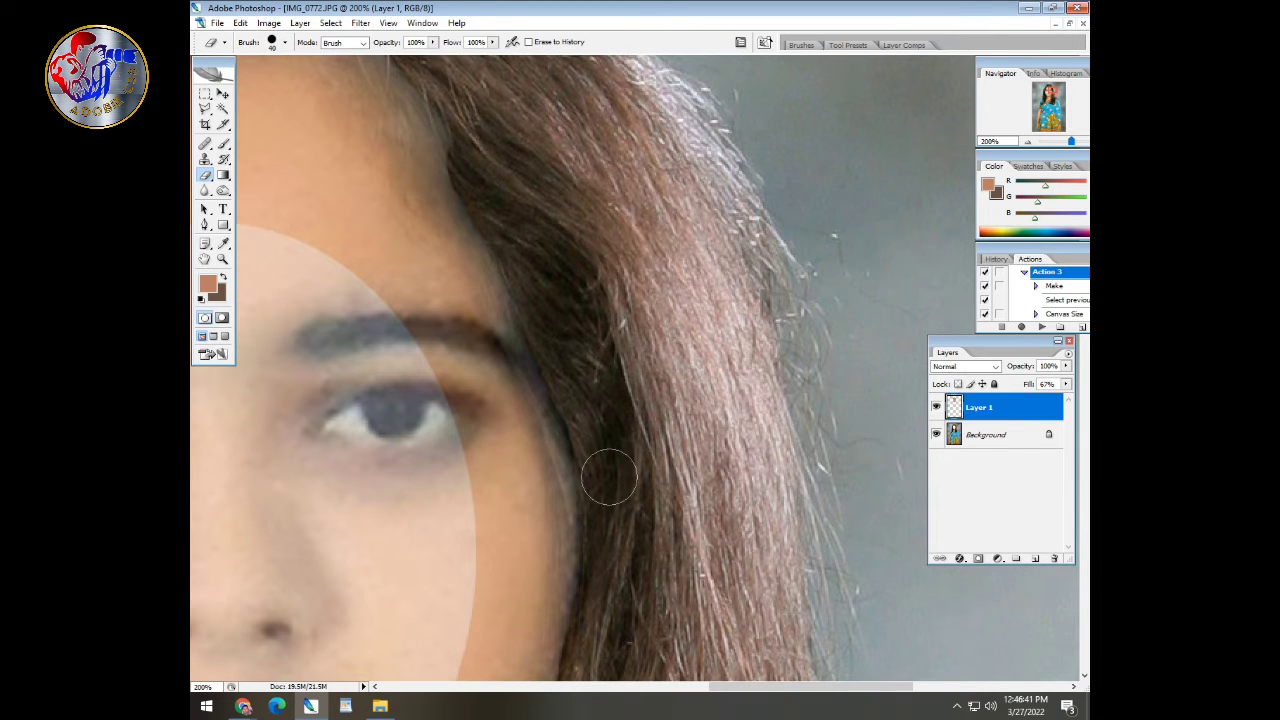
Step: Erase the face layer's upper edge along the right temple and hairline to uncover the original forehead and hair
left_click_drag(571, 314, 722, 546)
mouse_move(634, 432)
left_mouse_down()
mouse_move(567, 346)
mouse_move(509, 300)
mouse_move(368, 255)
mouse_move(515, 319)
mouse_move(571, 360)
mouse_move(662, 499)
mouse_move(446, 325)
mouse_move(362, 304)
mouse_move(278, 320)
left_mouse_up()
mouse_move(280, 318)
left_mouse_down()
mouse_move(310, 348)
mouse_move(520, 341)
mouse_move(662, 288)
mouse_move(540, 271)
mouse_move(423, 367)
mouse_move(365, 447)
mouse_move(375, 460)
mouse_move(429, 400)
mouse_move(524, 336)
mouse_move(681, 295)
mouse_move(541, 297)
mouse_move(720, 296)
mouse_move(800, 325)
mouse_move(517, 350)
left_mouse_up()
left_click_drag(762, 415, 529, 246)
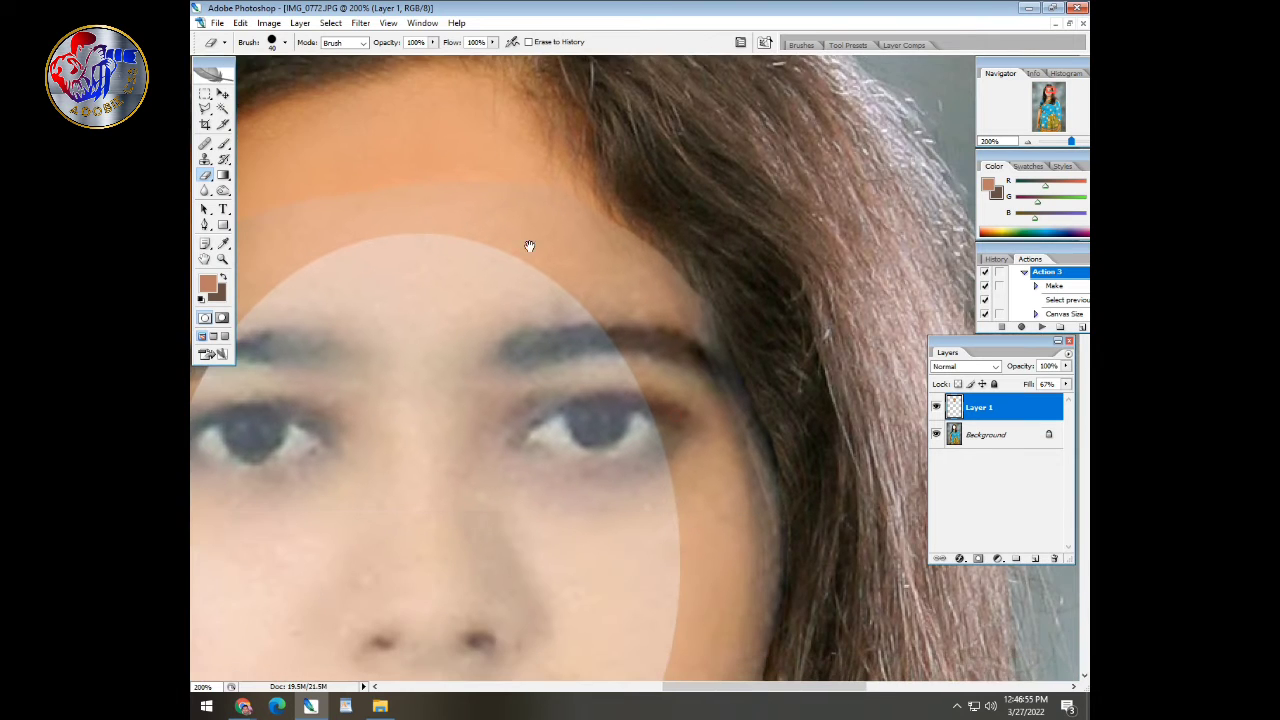
left_click_drag(791, 262, 700, 203)
mouse_move(532, 127)
left_mouse_down()
mouse_move(668, 241)
mouse_move(674, 257)
mouse_move(599, 216)
mouse_move(669, 266)
mouse_move(695, 304)
mouse_move(753, 529)
mouse_move(764, 252)
left_mouse_up()
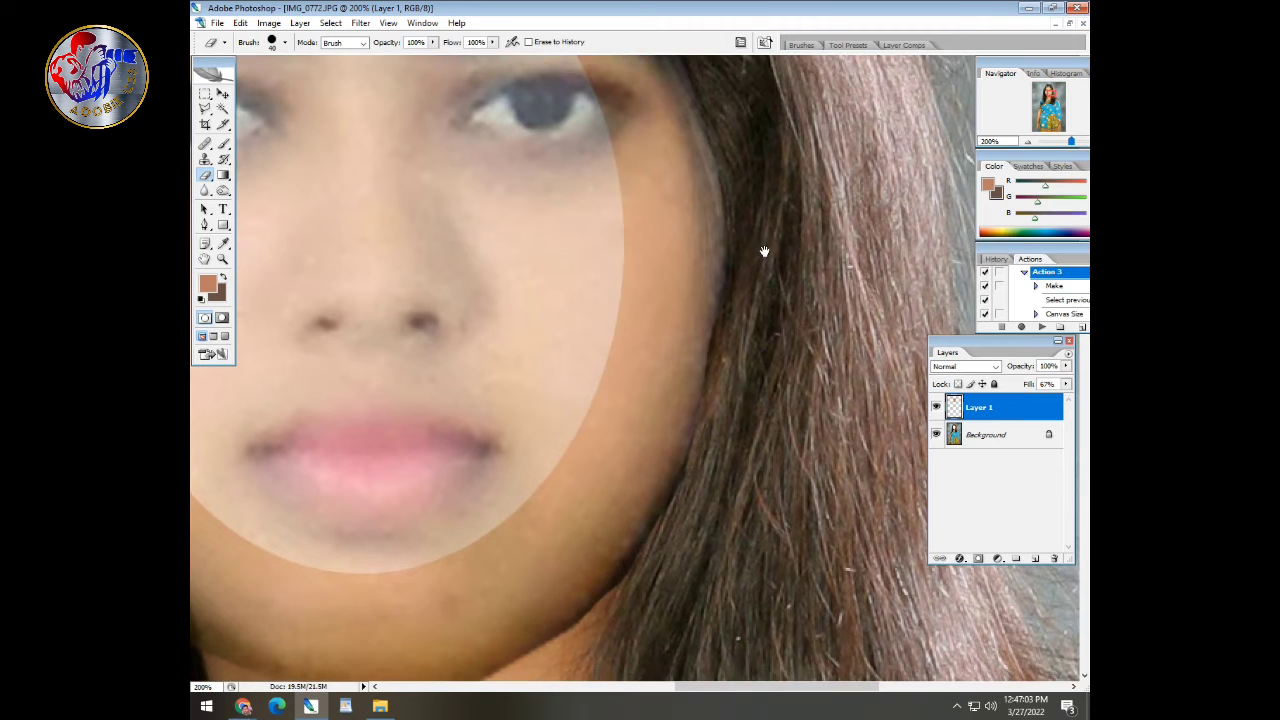
Step: Erase the face layer's remaining overlap where the left jaw and chin meet the hair and neck
left_click_drag(711, 311, 1012, 362)
left_click_drag(506, 316, 529, 426)
key("ctrl+minus")
key("ctrl+minus")
key("ctrl+minus")
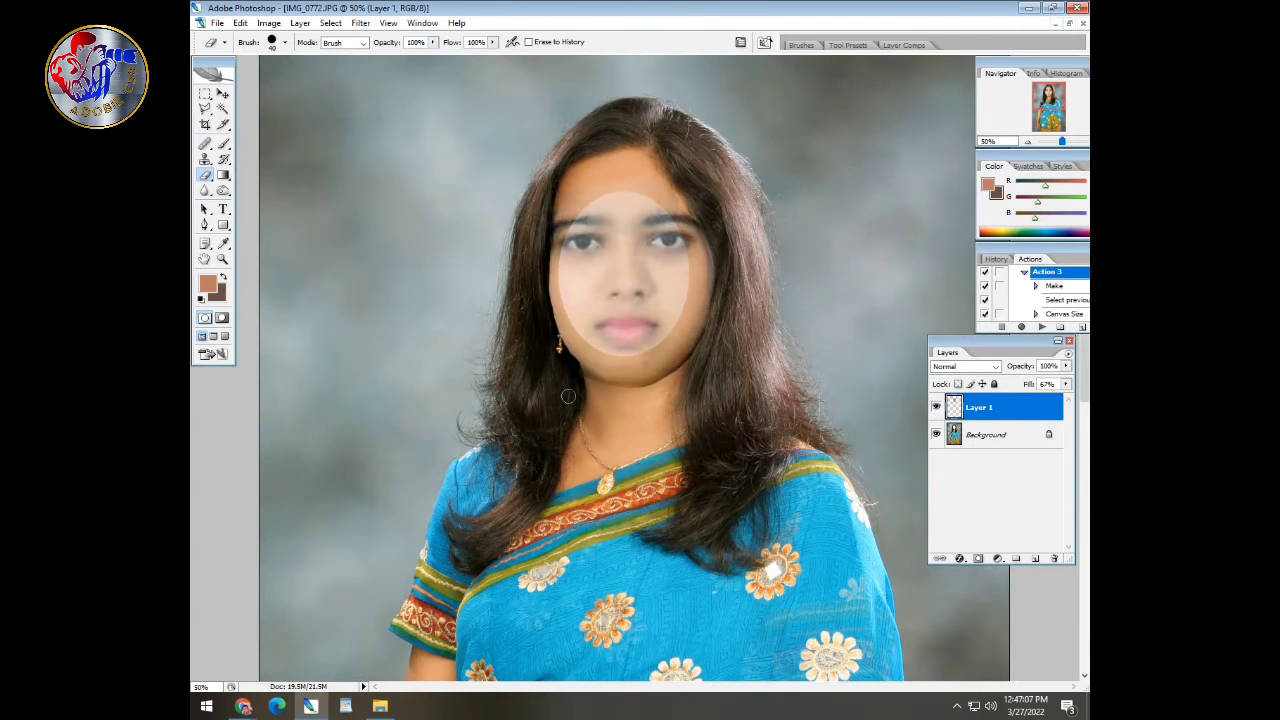
key("ctrl+plus")
key("ctrl+plus")
key("ctrl+plus")
key("ctrl+plus")
key("ctrl+plus")
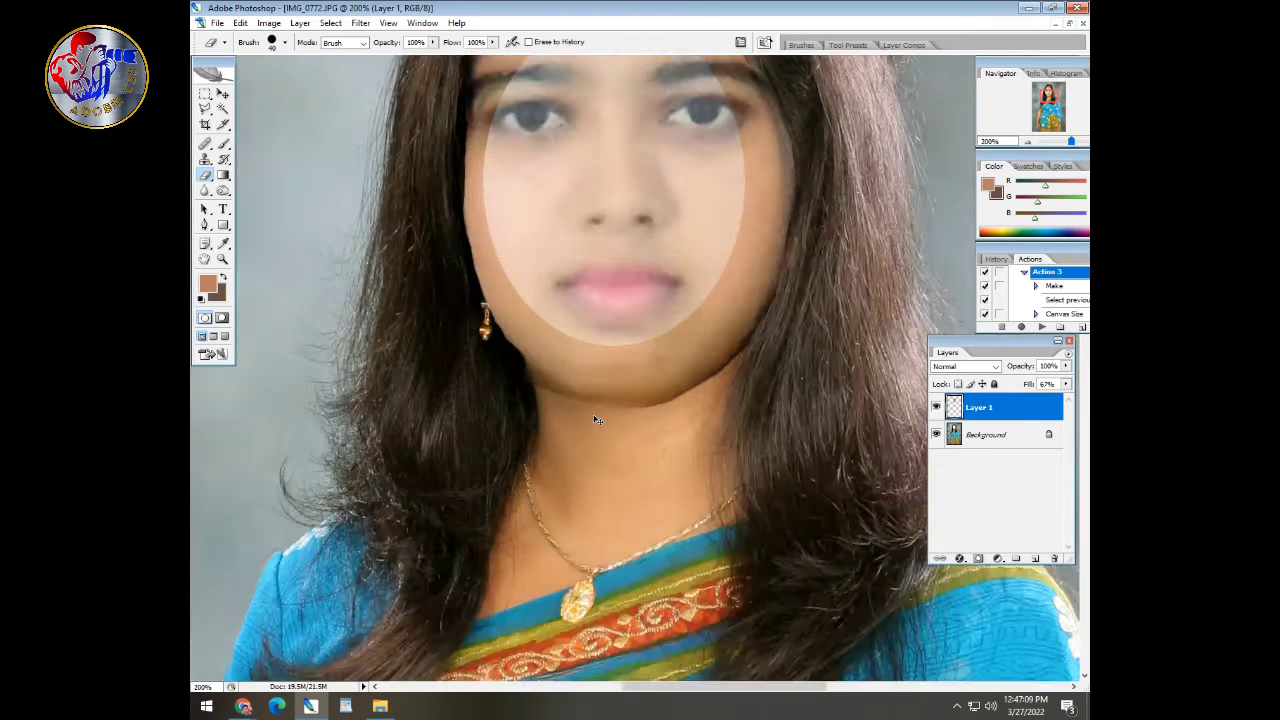
left_click_drag(519, 554, 771, 391)
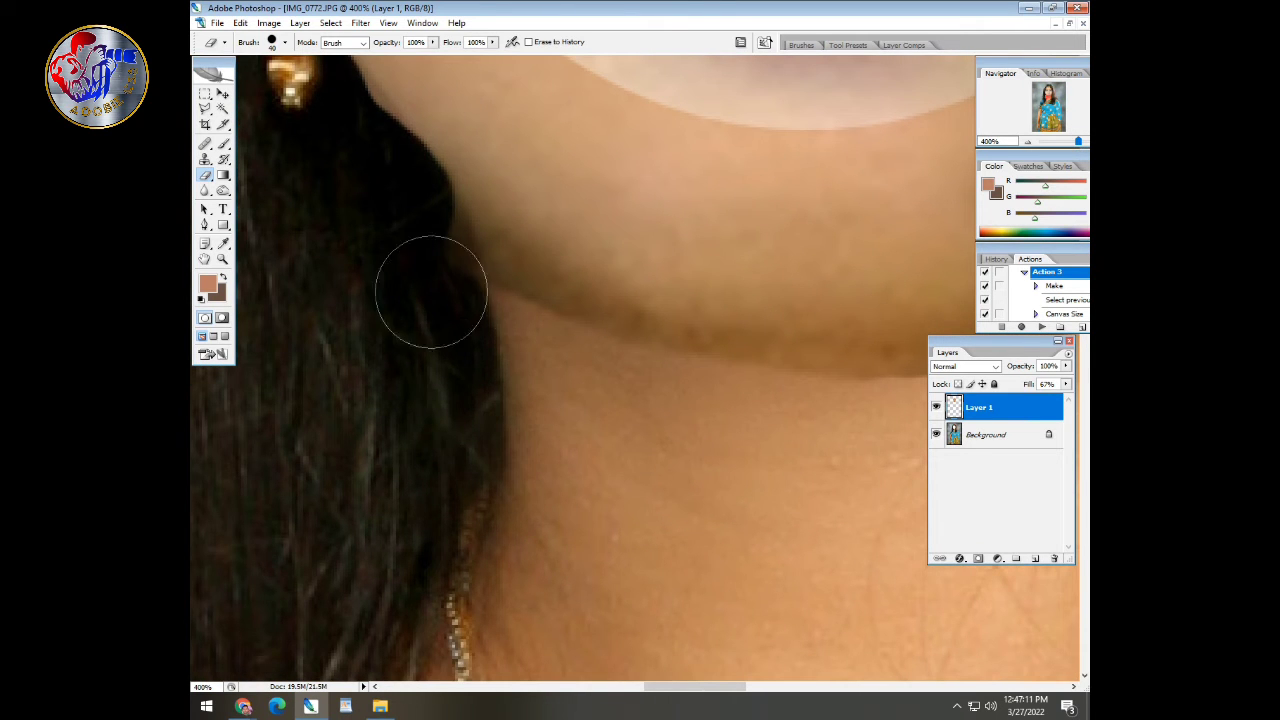
mouse_move(394, 227)
left_mouse_down()
mouse_move(420, 232)
mouse_move(482, 302)
mouse_move(591, 374)
mouse_move(668, 398)
left_mouse_up()
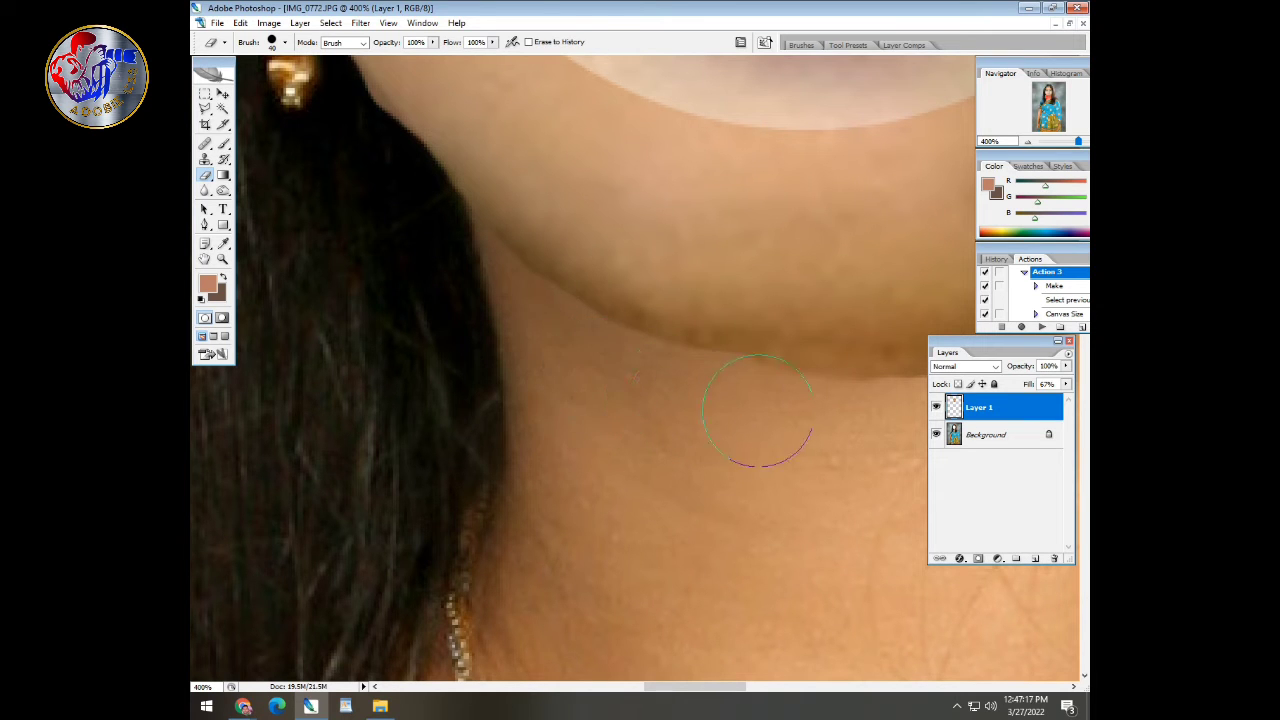
mouse_move(758, 410)
left_mouse_down()
mouse_move(806, 418)
mouse_move(437, 429)
mouse_move(523, 406)
mouse_move(715, 398)
mouse_move(613, 409)
mouse_move(766, 377)
mouse_move(737, 374)
left_mouse_up()
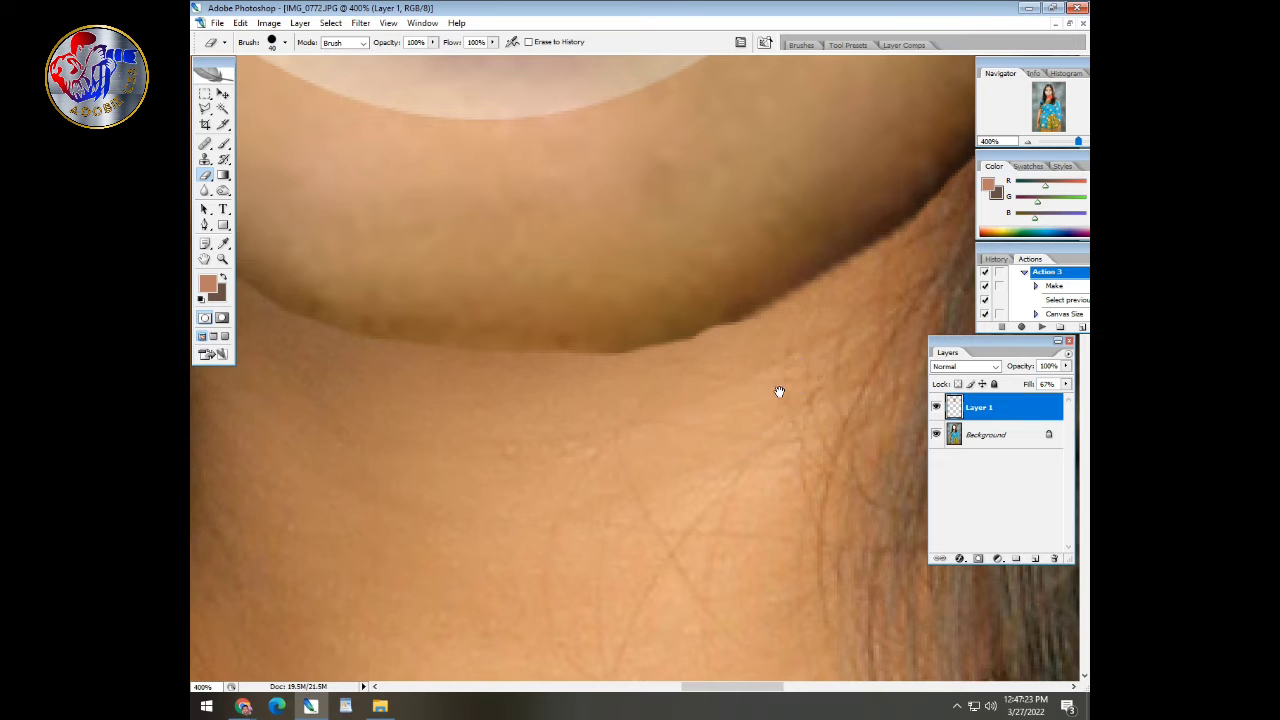
Step: Restore the face layer's fill to 100%
key("ctrl+minus")
key("ctrl+minus")
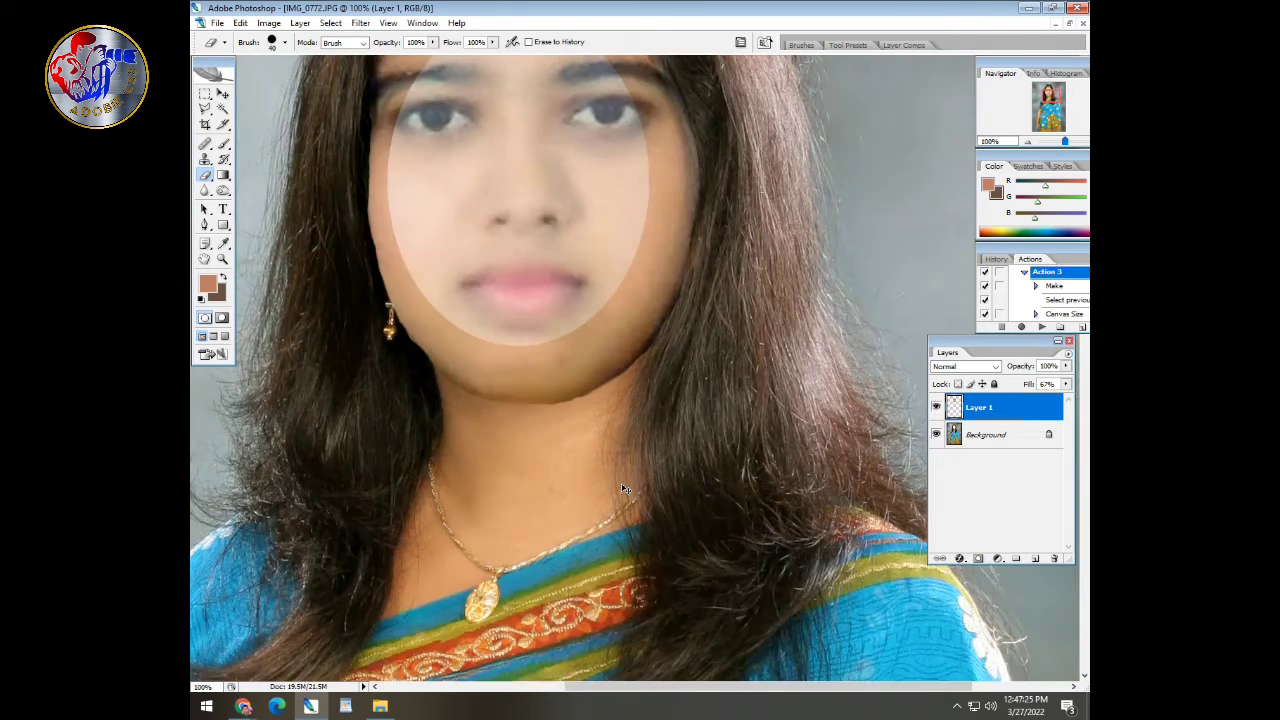
key("ctrl+minus")
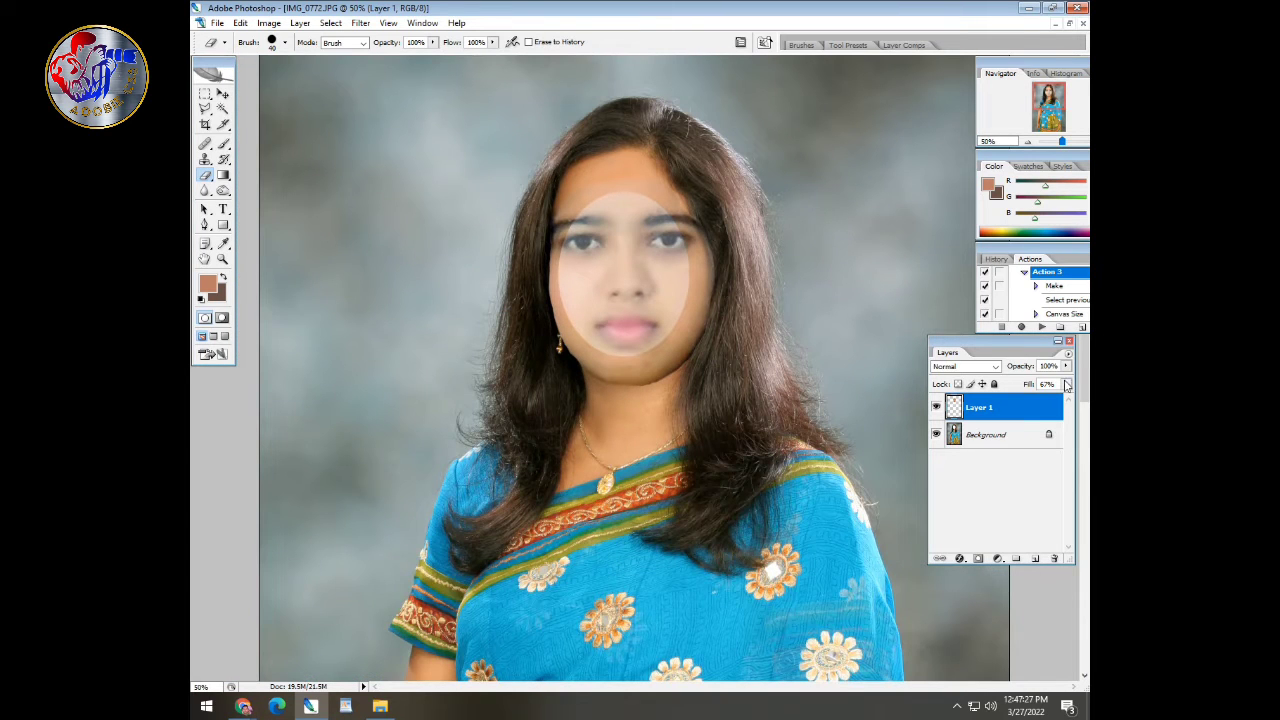
left_click(1066, 385)
left_click_drag(1047, 403, 1088, 398)
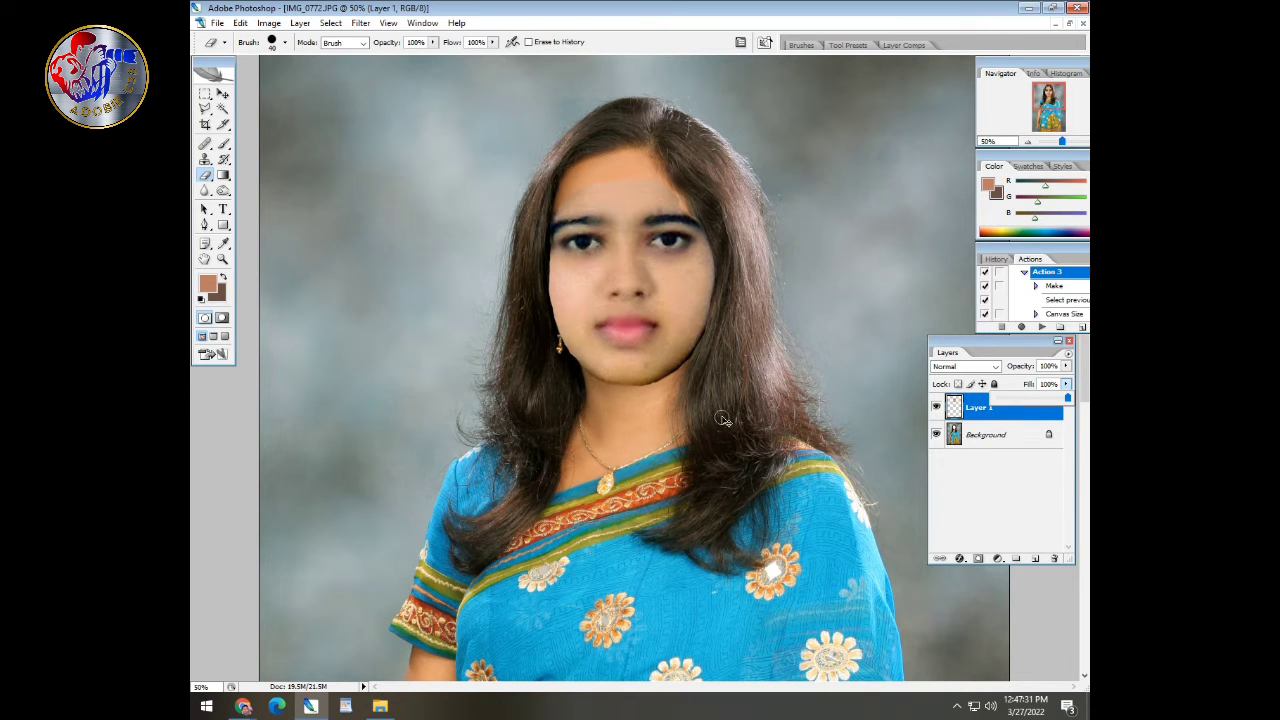
Step: Brighten the face layer with a Curves adjustment, placing an RGB midpoint at input 119 and output 141
key("ctrl+m")
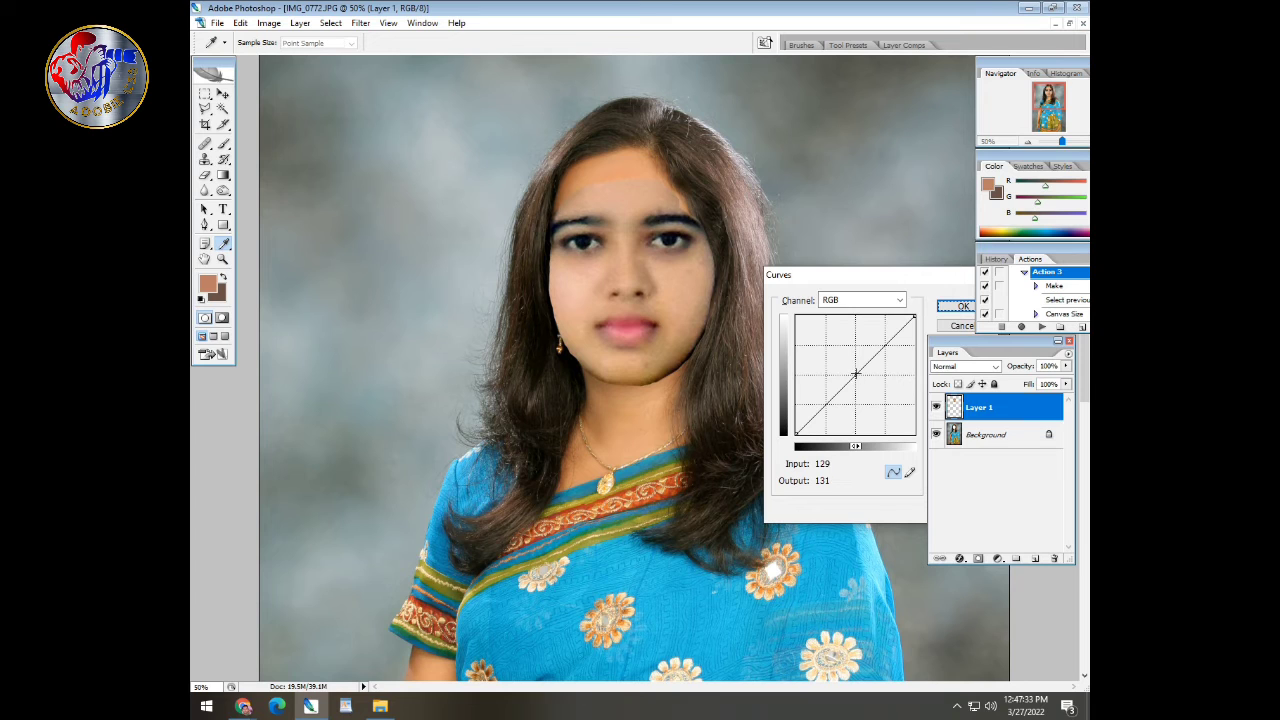
left_click(856, 373)
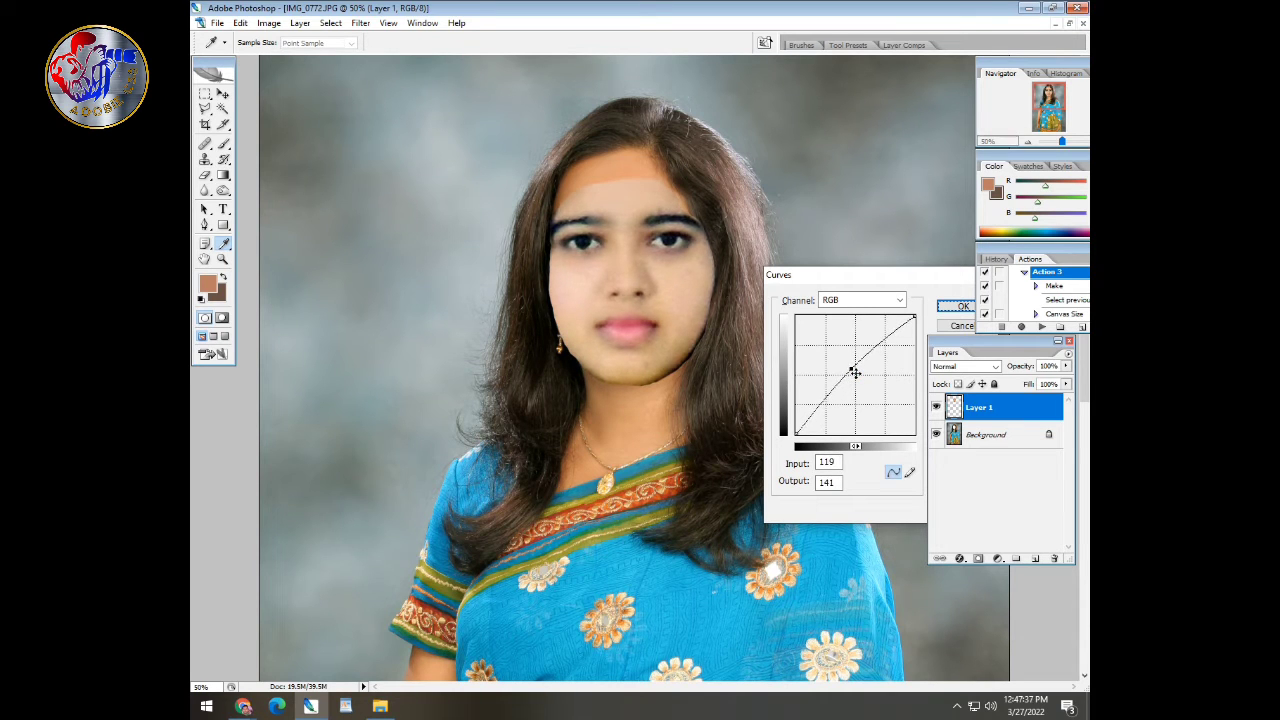
key("Return")
key("e")
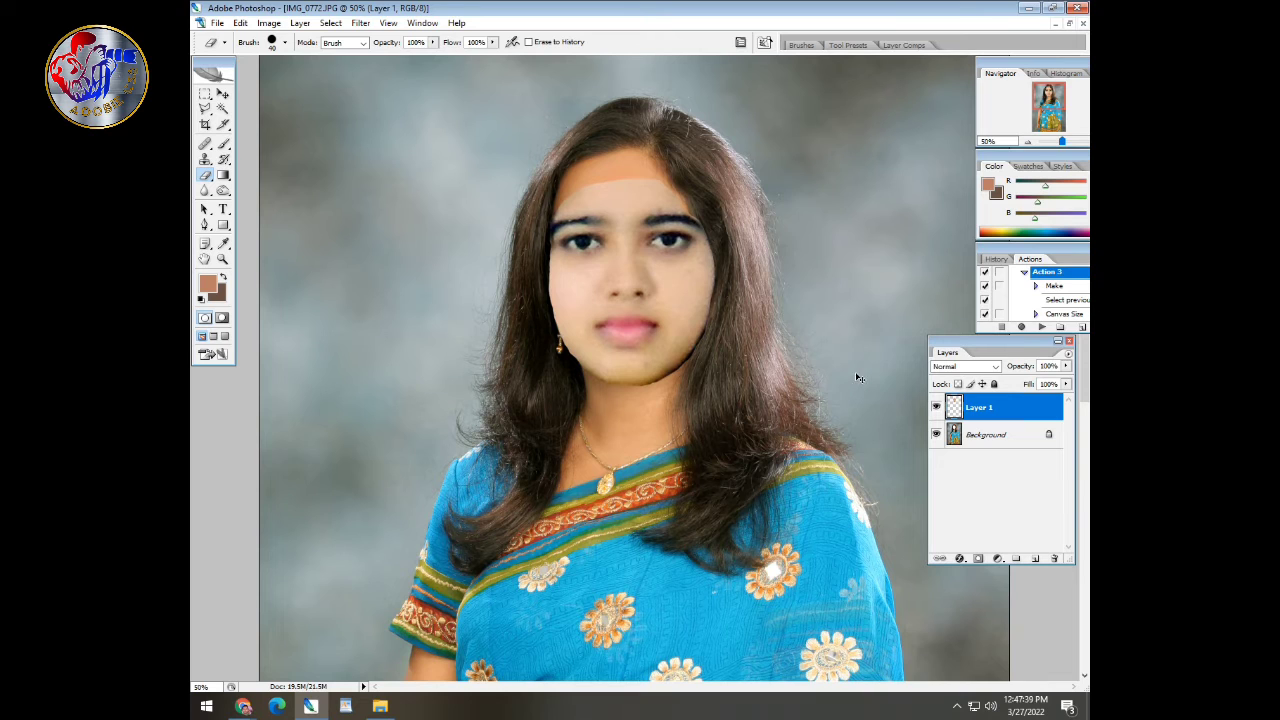
Step: Apply Selective Color to the face layer's Reds with Cyan -100%, Magenta +73%, Yellow +71% and Black +27%, using the Relative method
key("alt+i")
key("a")
key("s")
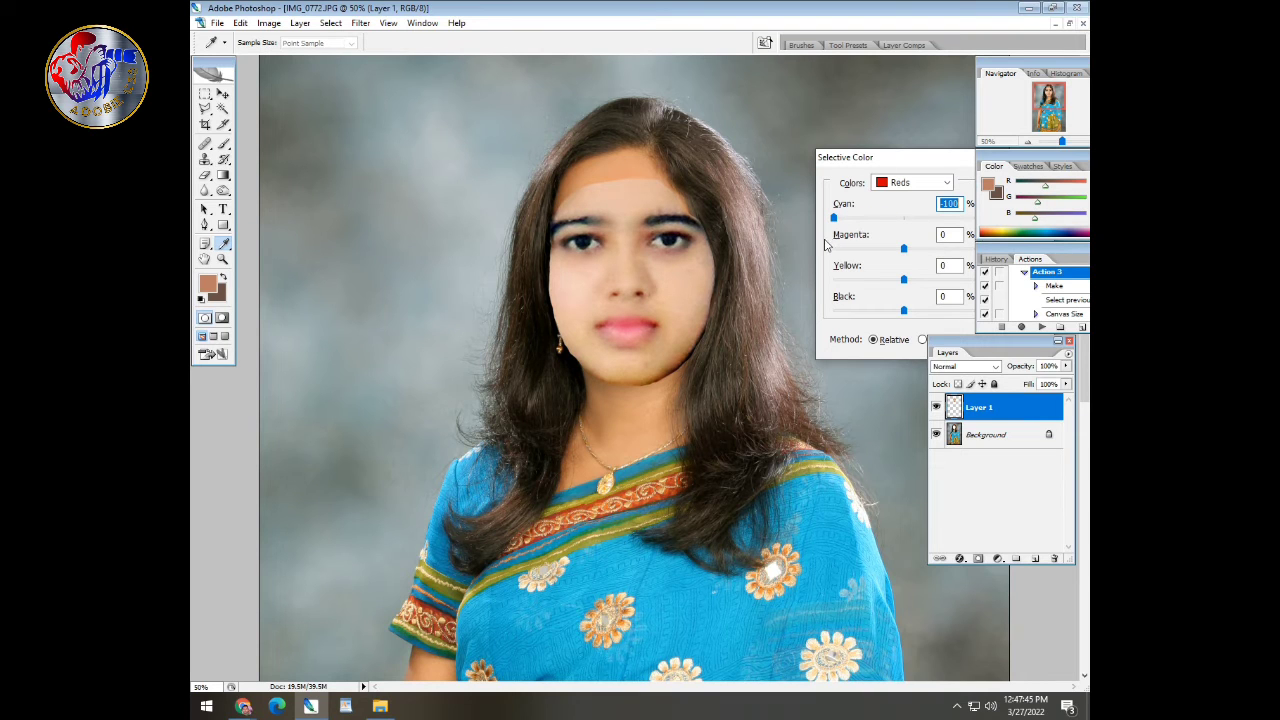
left_click_drag(912, 313, 924, 313)
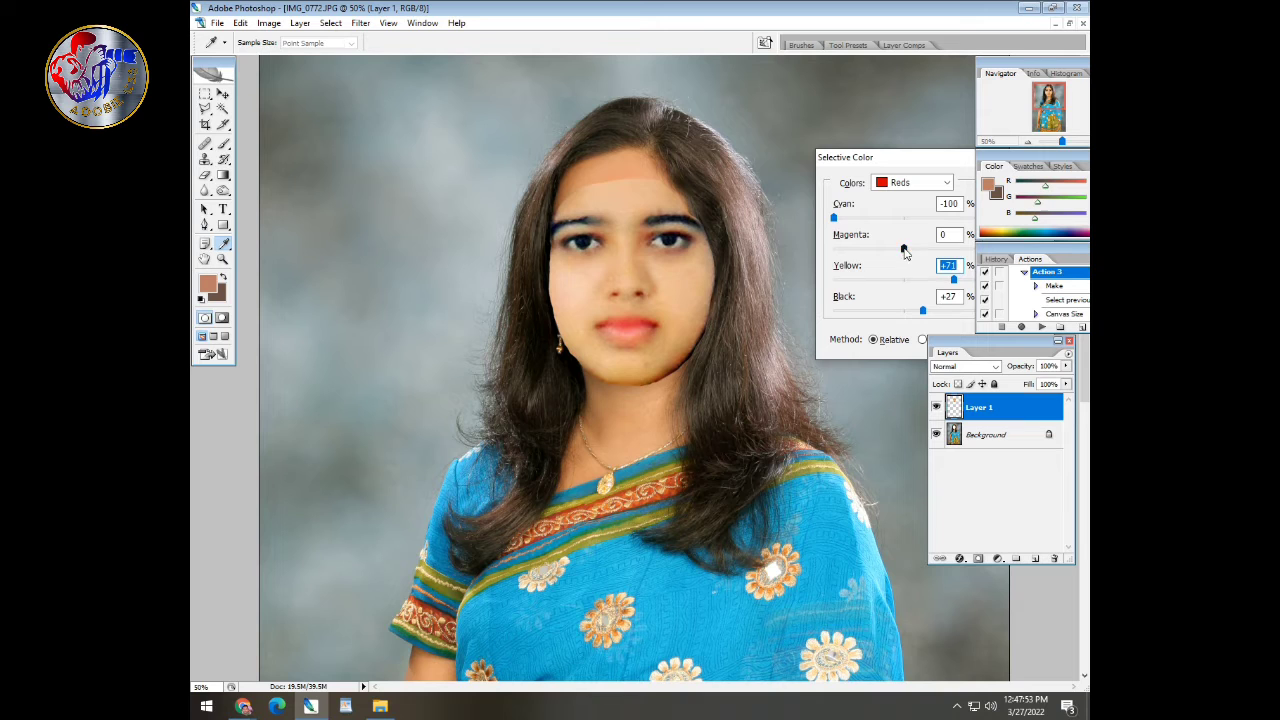
left_click_drag(904, 250, 958, 252)
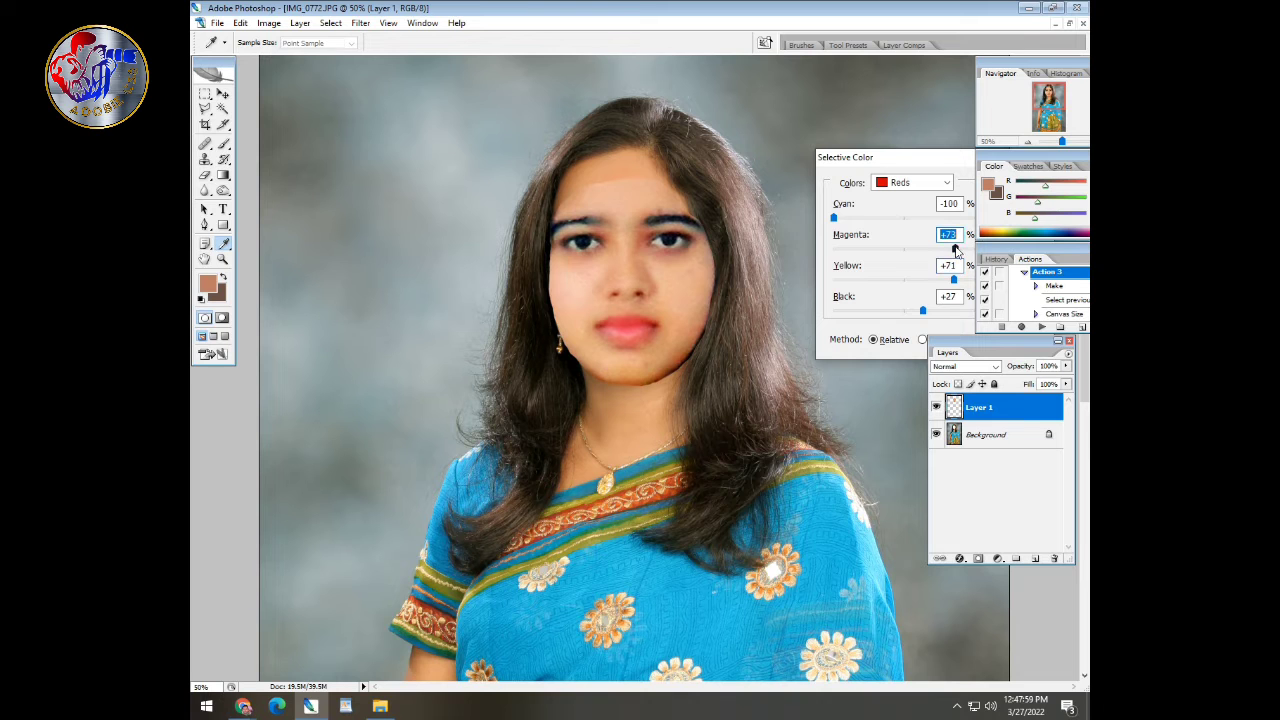
key("Return")
Step: Merge the face layer down into the Background layer
key("ctrl+plus")
key("ctrl+plus")
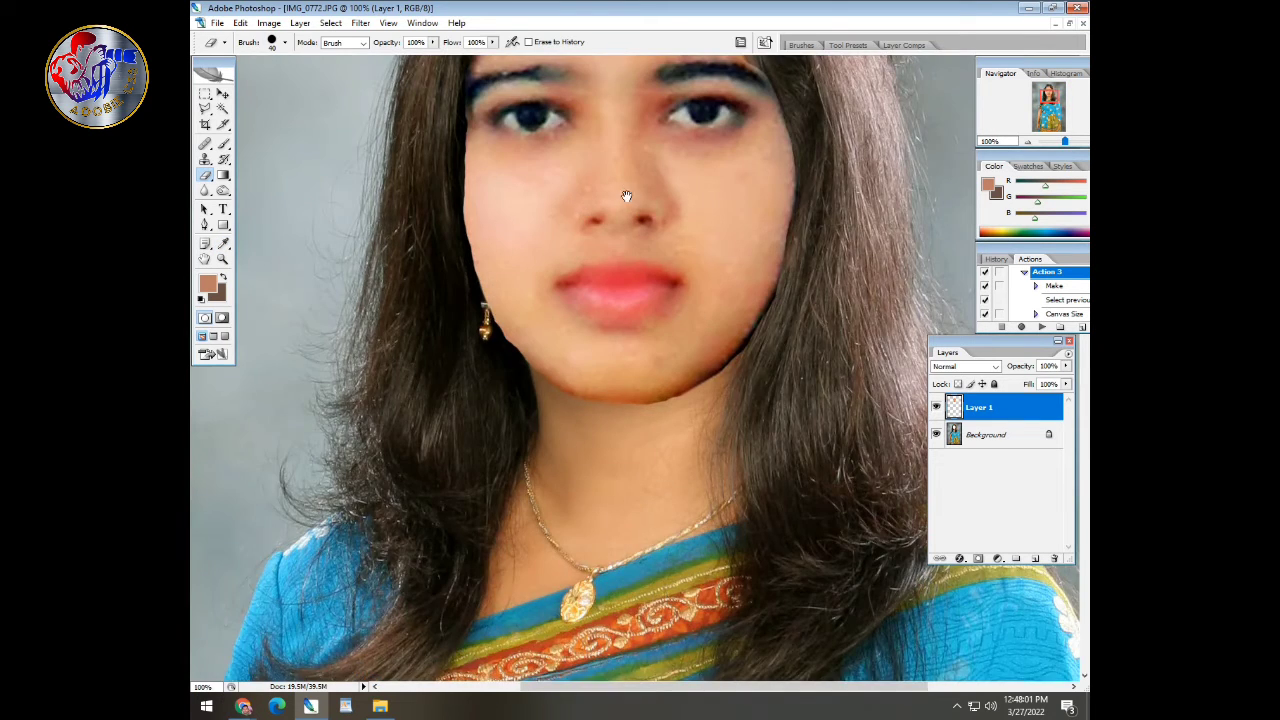
left_click_drag(626, 196, 607, 550)
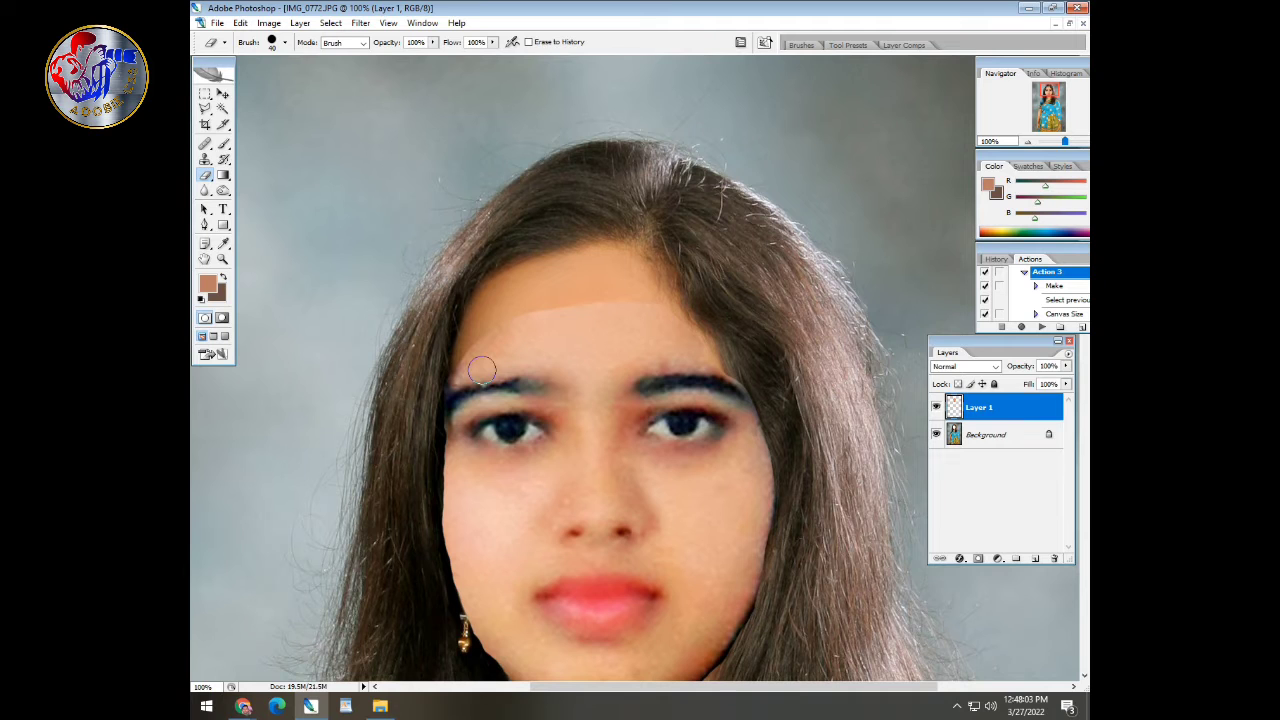
left_click_drag(581, 414, 556, 387)
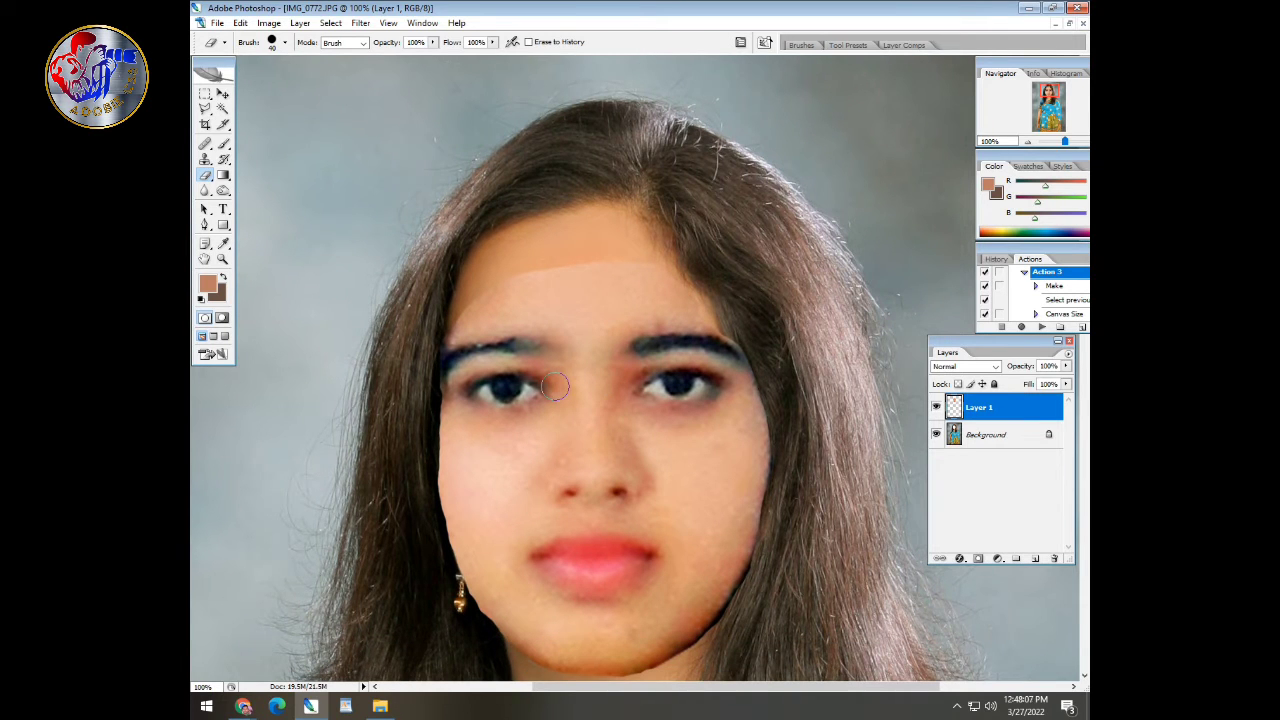
key("ctrl+e")
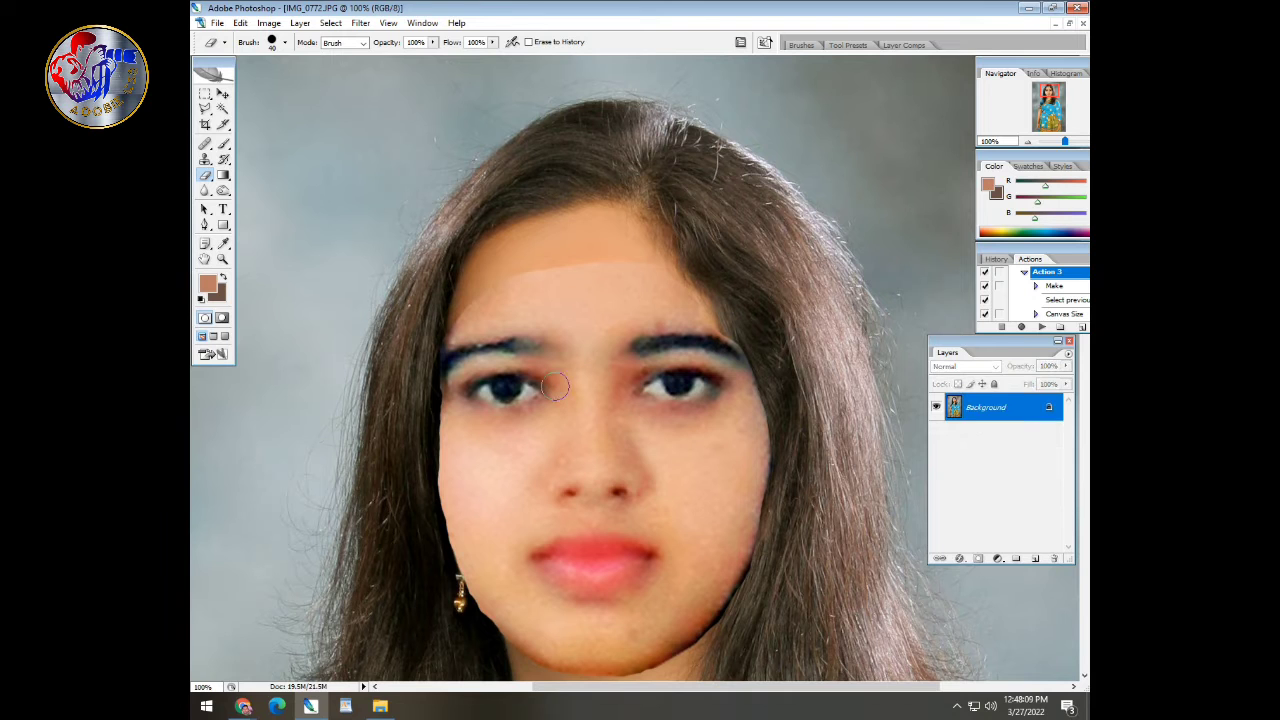
Step: Blend the seam between the pasted face and the original forehead with the size 20 Healing Brush, working from temple to temple
key("ctrl+plus")
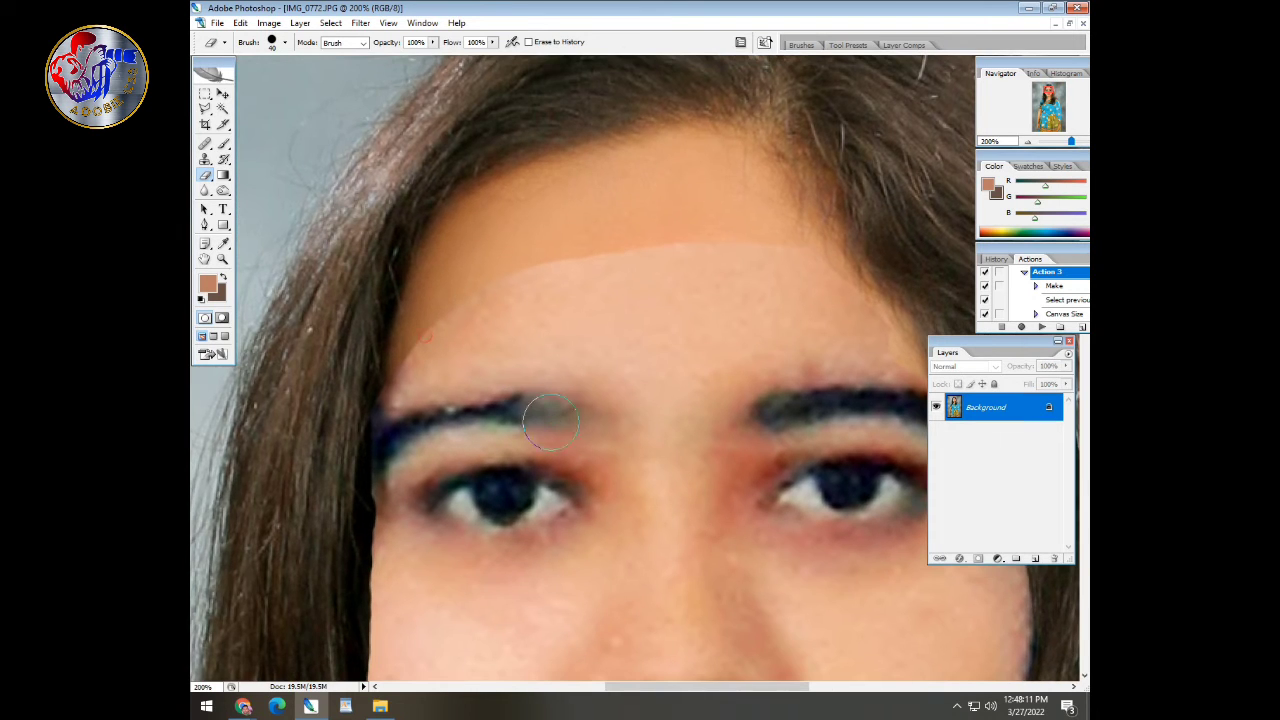
key("j")
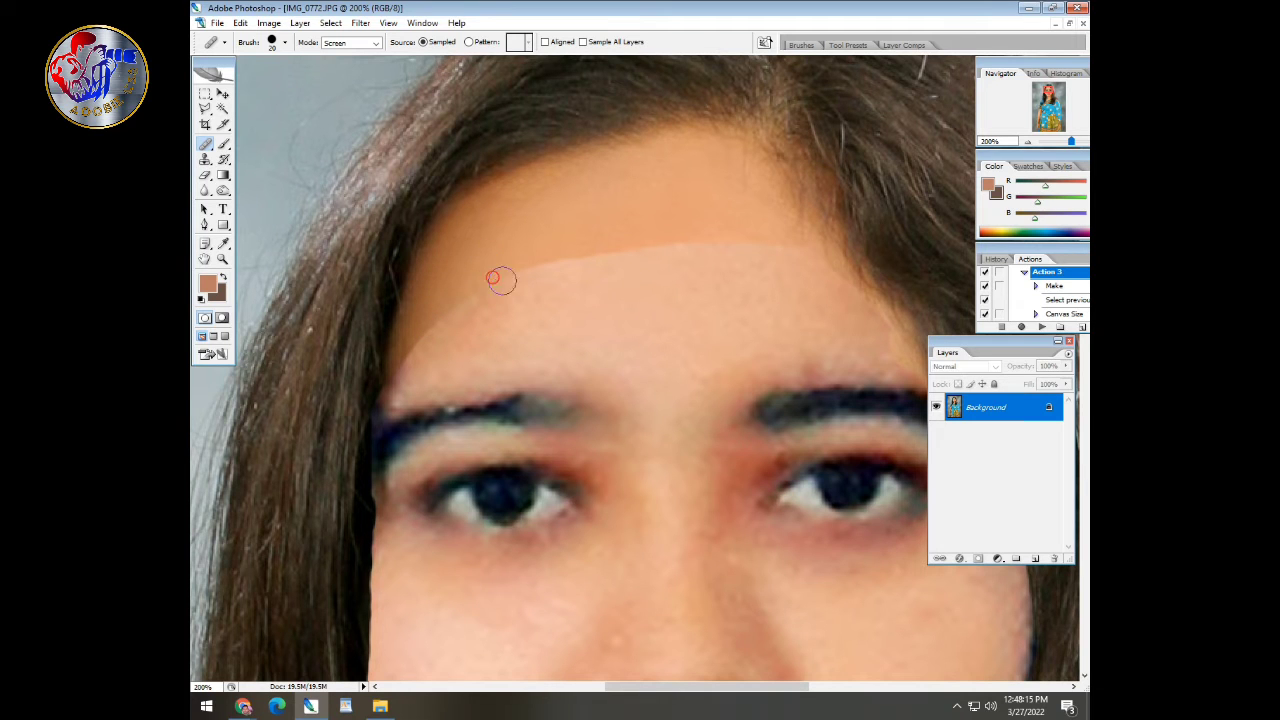
mouse_move(501, 280)
left_mouse_down()
mouse_move(586, 251)
mouse_move(680, 243)
mouse_move(630, 245)
mouse_move(529, 266)
mouse_move(674, 246)
mouse_move(808, 251)
mouse_move(866, 317)
left_mouse_up()
left_click_drag(745, 246, 695, 262)
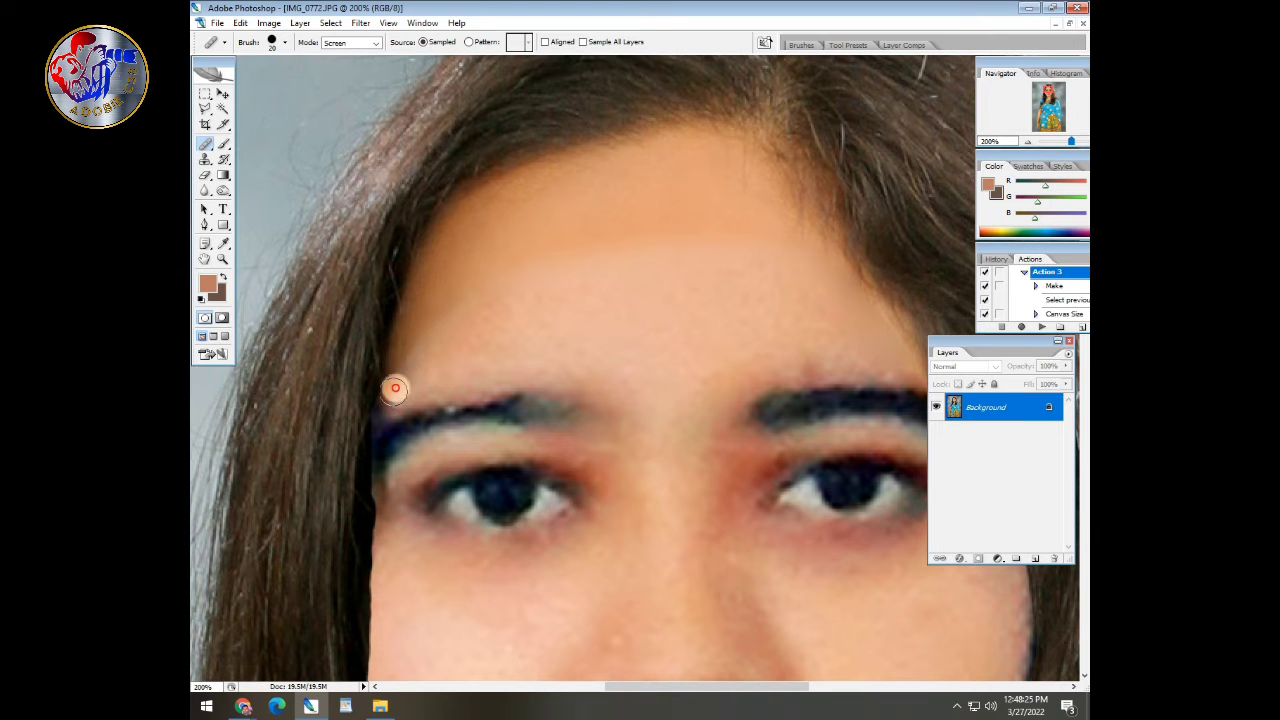
Step: Heal the neck skin just below the chin line to soften the border between face and neck
left_click_drag(438, 460, 469, 229)
left_click_drag(471, 323, 443, 173)
left_click_drag(726, 553, 564, 273)
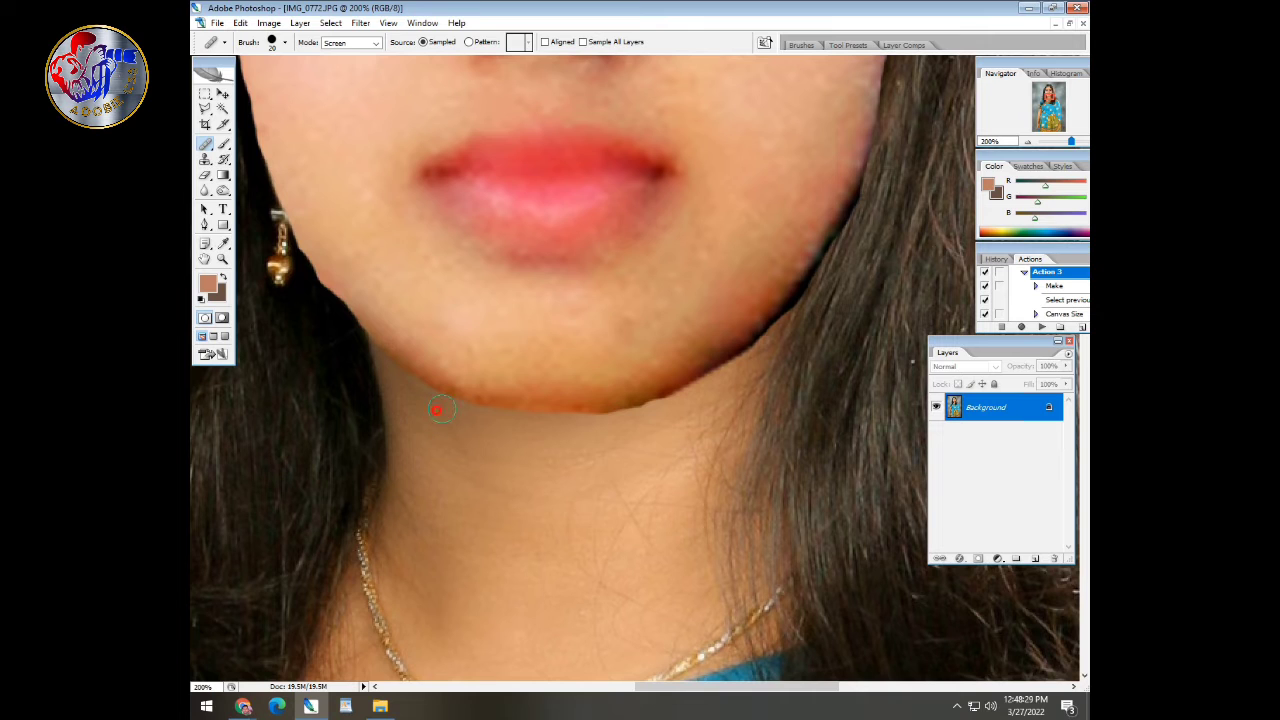
left_click(474, 419)
left_click(524, 423)
left_click(492, 422)
left_click(528, 422)
left_click(591, 425)
left_click(604, 425)
left_click(620, 418)
left_click(645, 410)
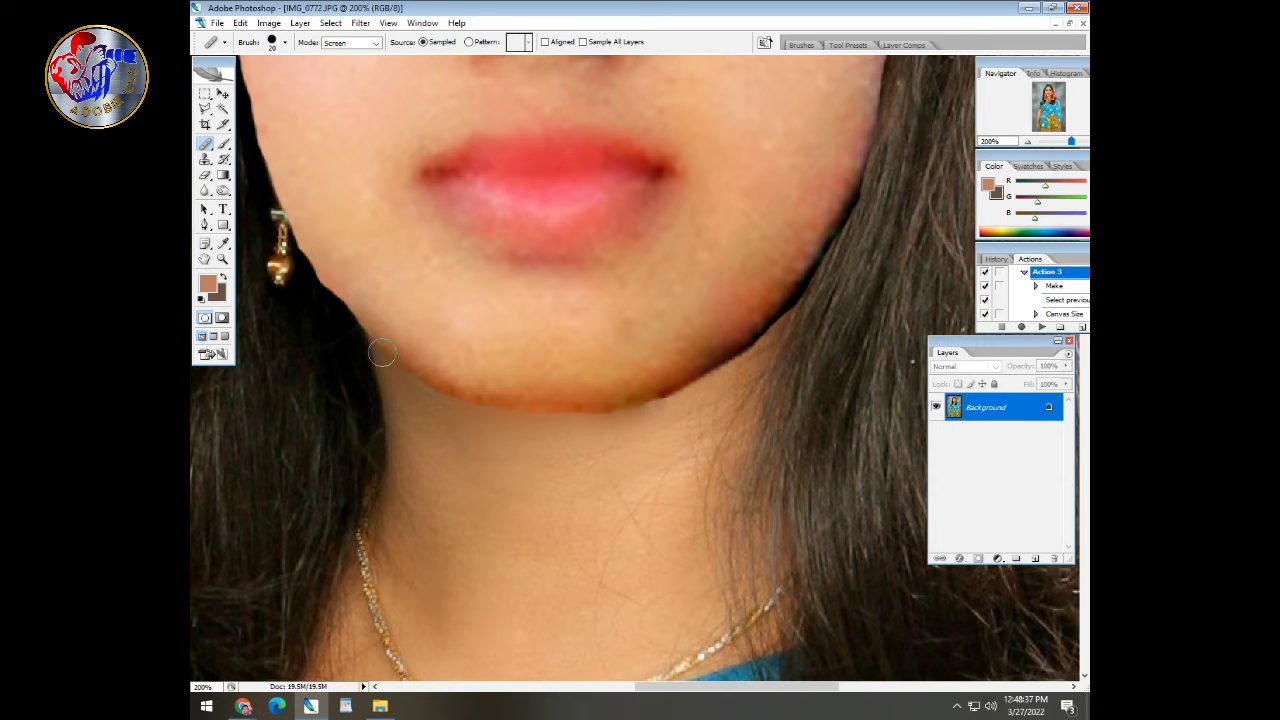
Step: Paint over the dark chin seam with skin color sampled from the neck, using a size 40 brush at 20% opacity
key("b")
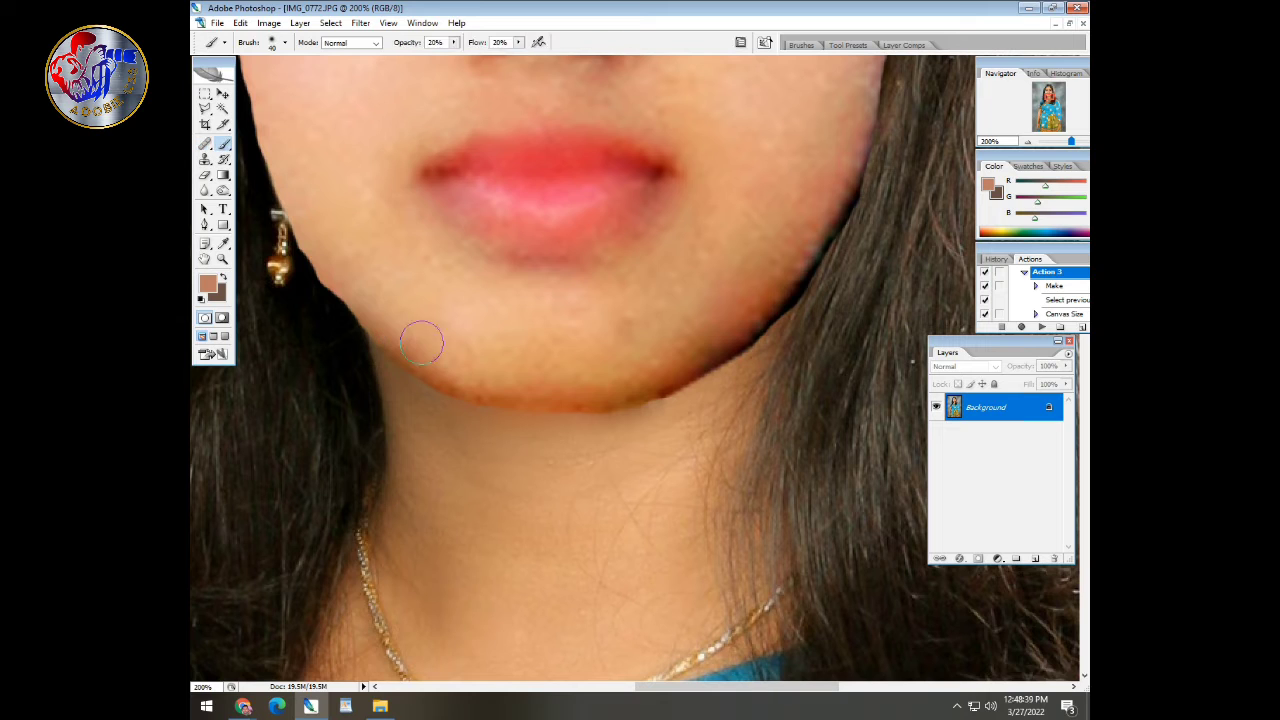
left_click(472, 472, "alt")
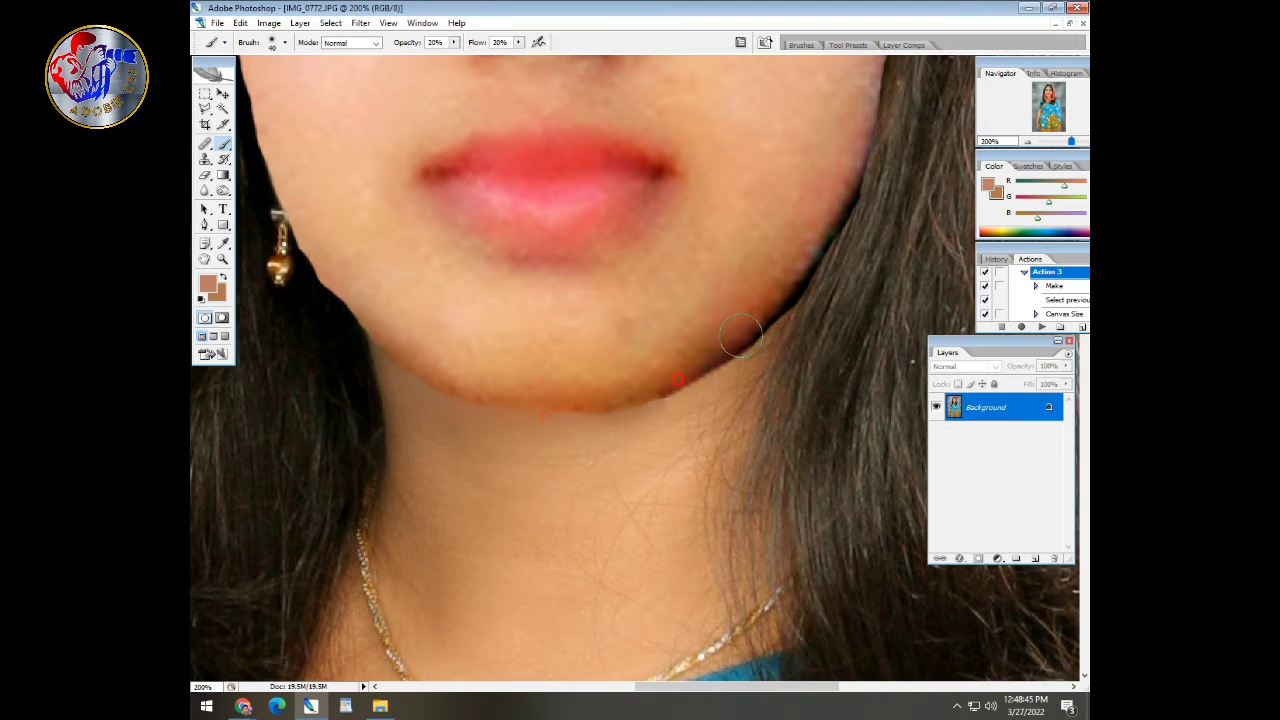
left_click_drag(630, 412, 583, 415)
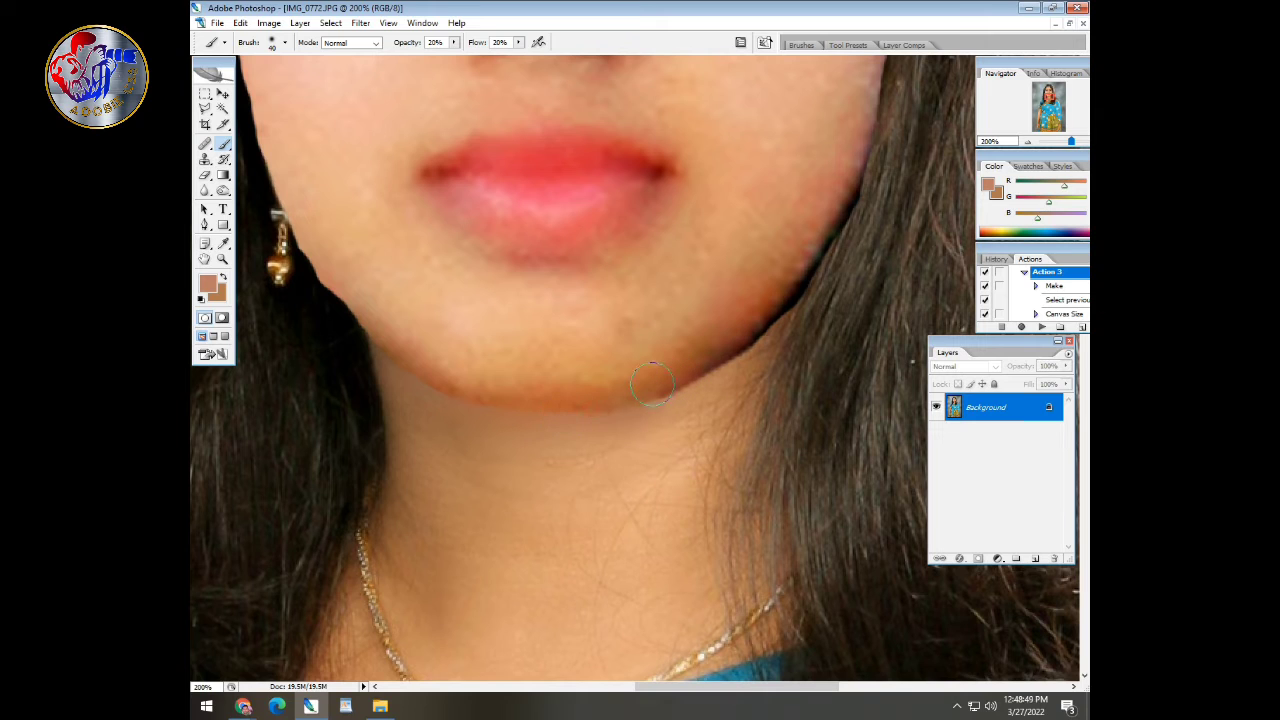
Step: Heal the remaining chin seam with the size 20 Healing Brush, from the earring-side jaw across to the opposite jaw
key("j")
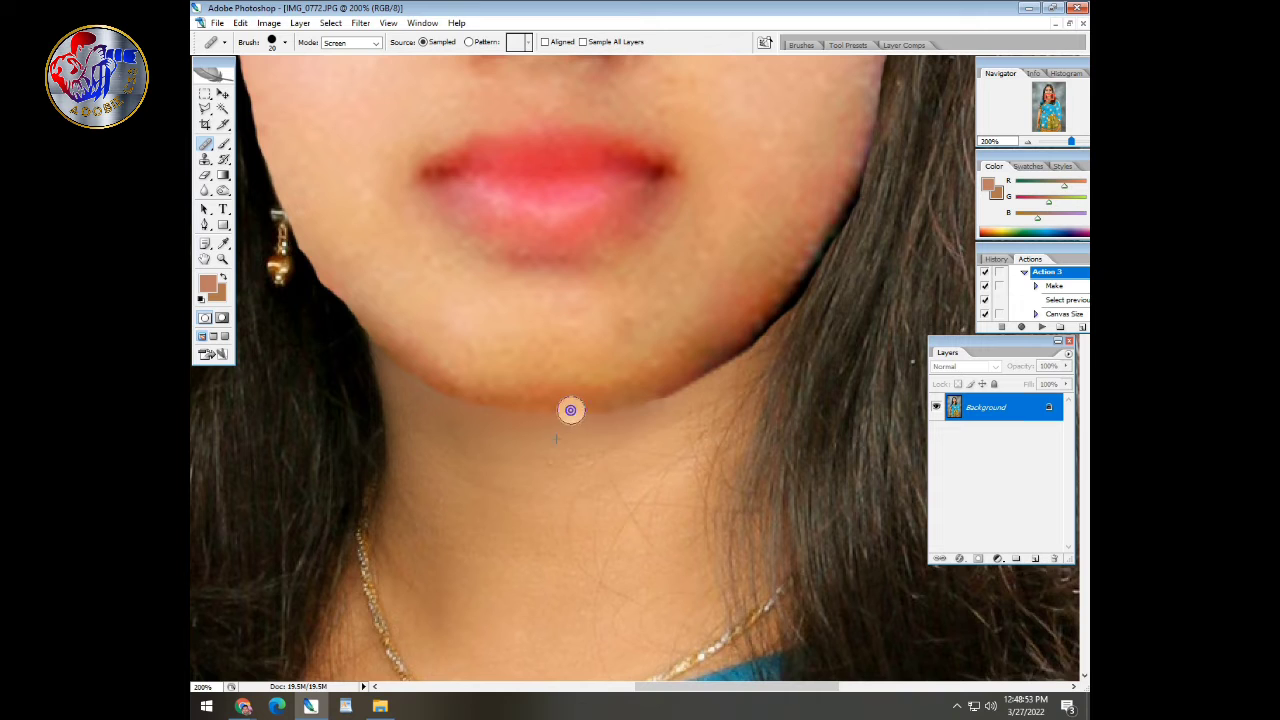
left_click(624, 411)
left_click(639, 409)
left_click(654, 405)
left_click(580, 416)
left_click(546, 415)
left_click(507, 411)
left_click(494, 410)
left_click(470, 407)
left_click(453, 403)
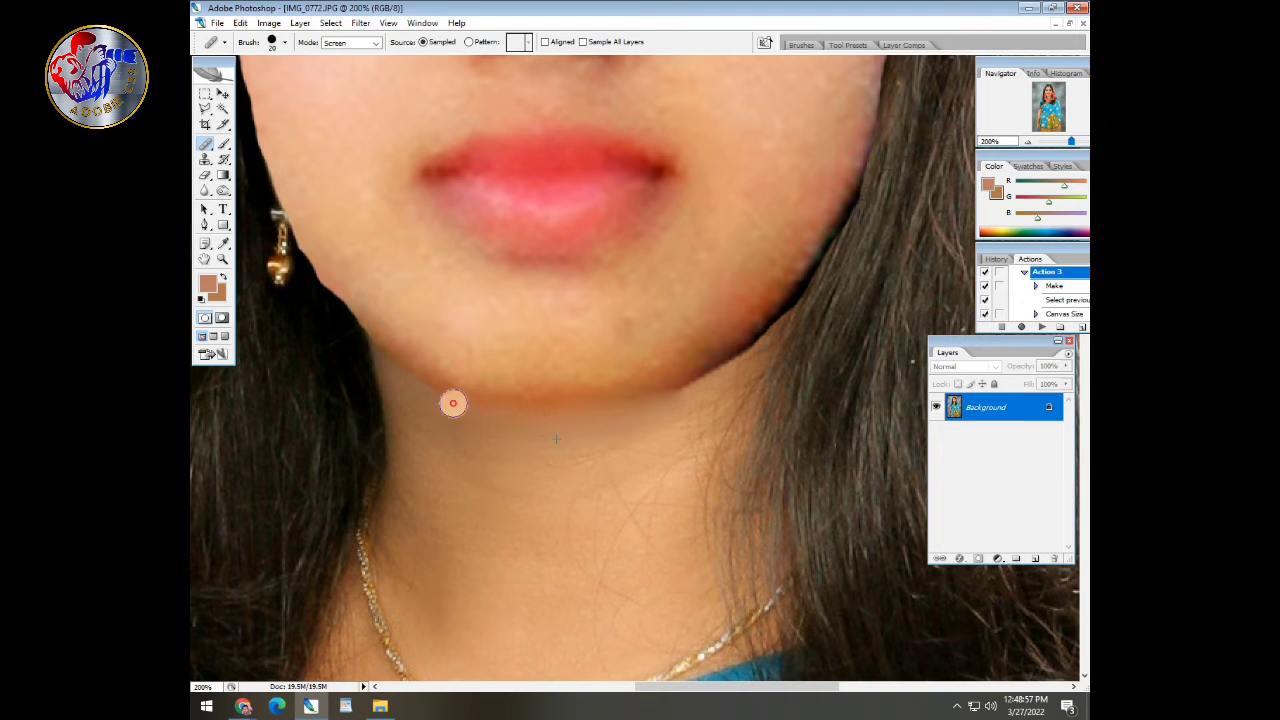
left_click(419, 387)
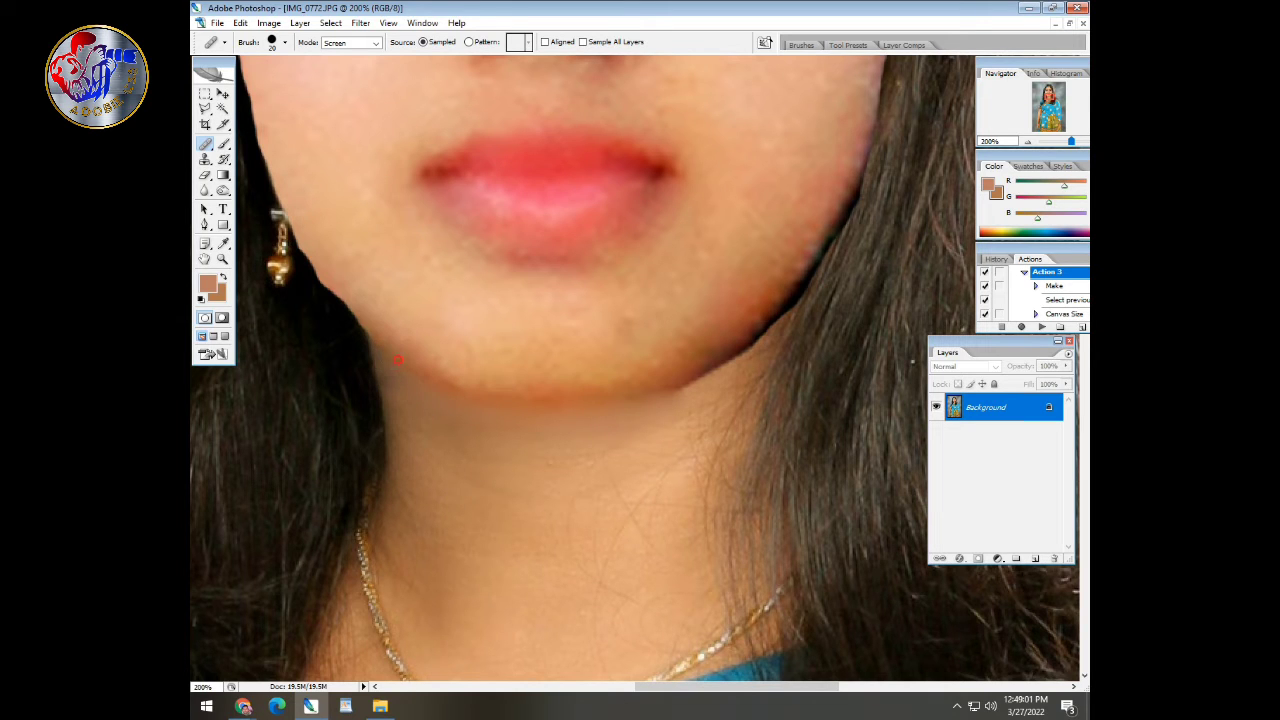
left_click(455, 404)
left_click(555, 413)
left_click(620, 418)
left_click(681, 397)
left_click(730, 365)
Step: Tint the chin and its lower edge with lighter color sampled from the neck, using a size 70 brush at 20% opacity
left_click_drag(580, 405, 563, 487)
key("b")
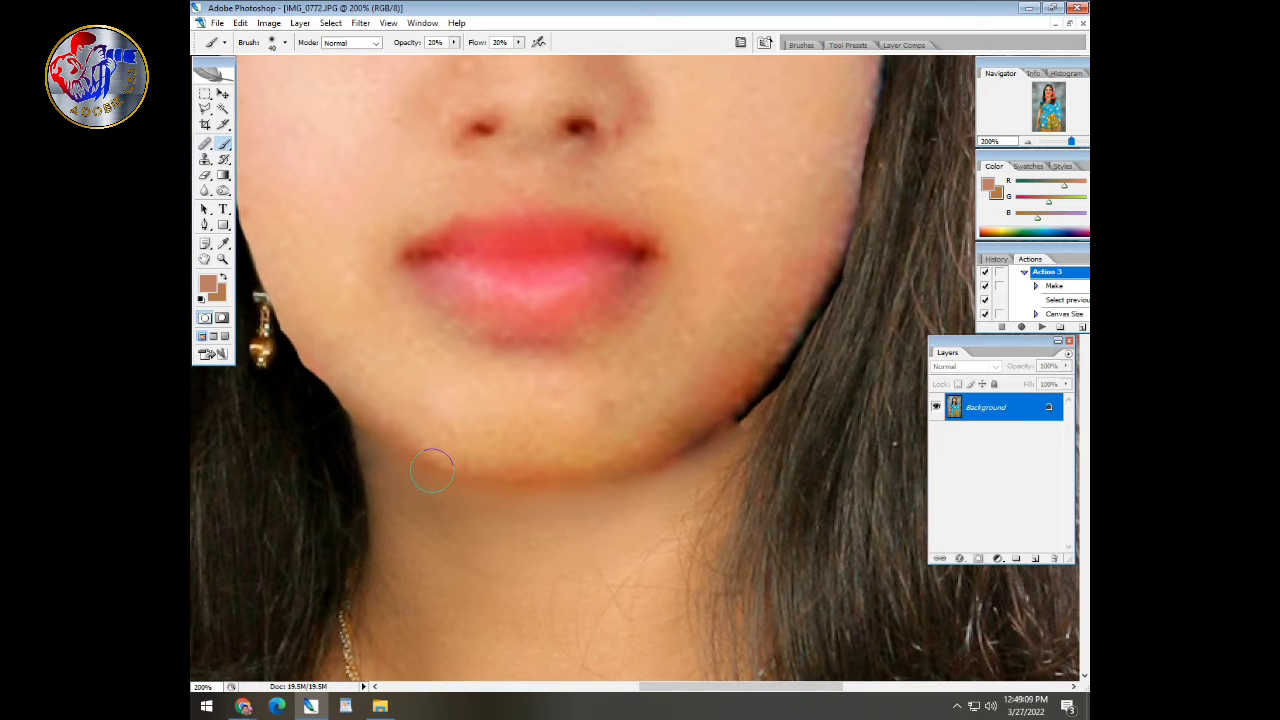
left_click(500, 580, "alt")
left_click(534, 477)
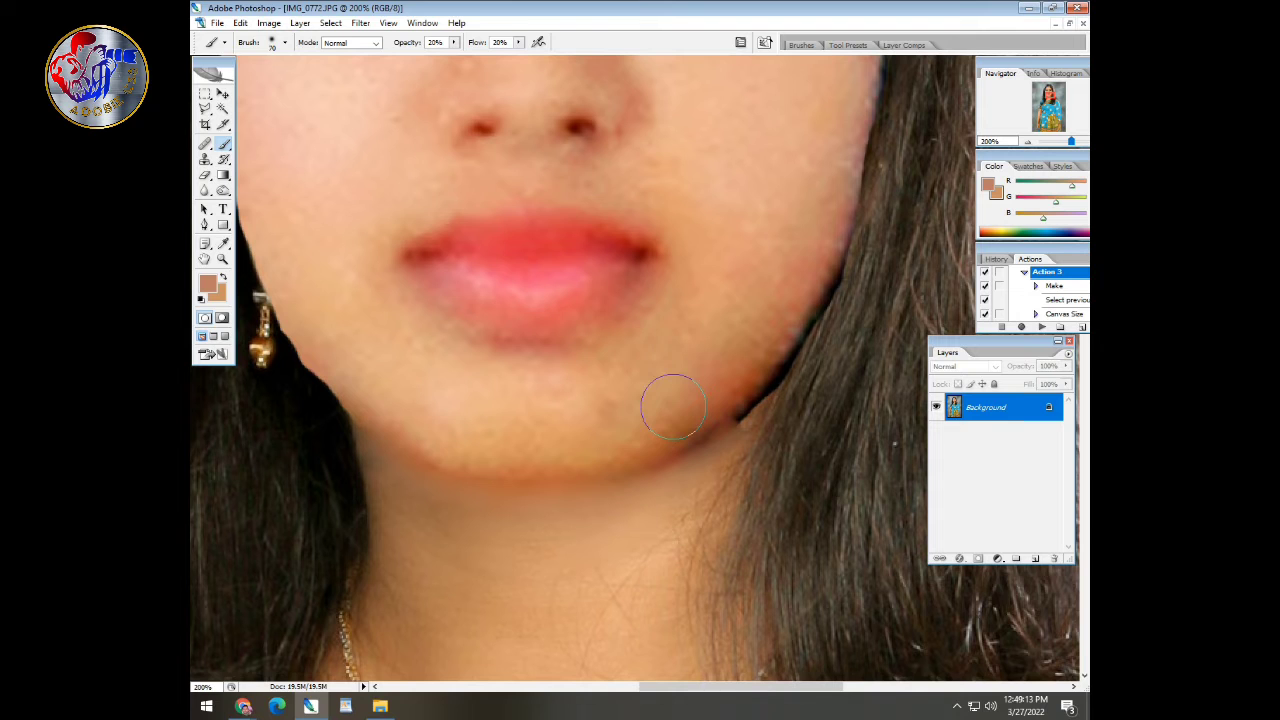
left_click(585, 390)
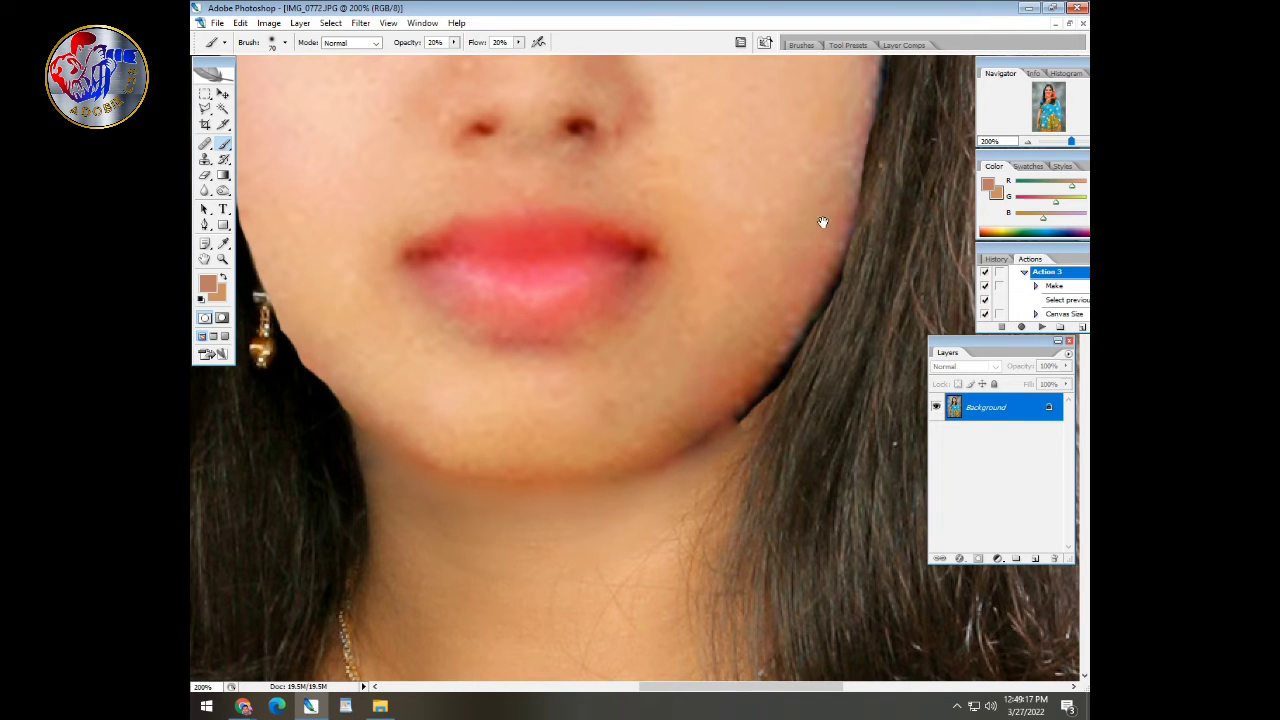
Step: Clone hair and skin over the hard dark outline along the jaw and cheek opposite the earring
left_click_drag(823, 220, 733, 450)
scroll(729, 457, "down", 3)
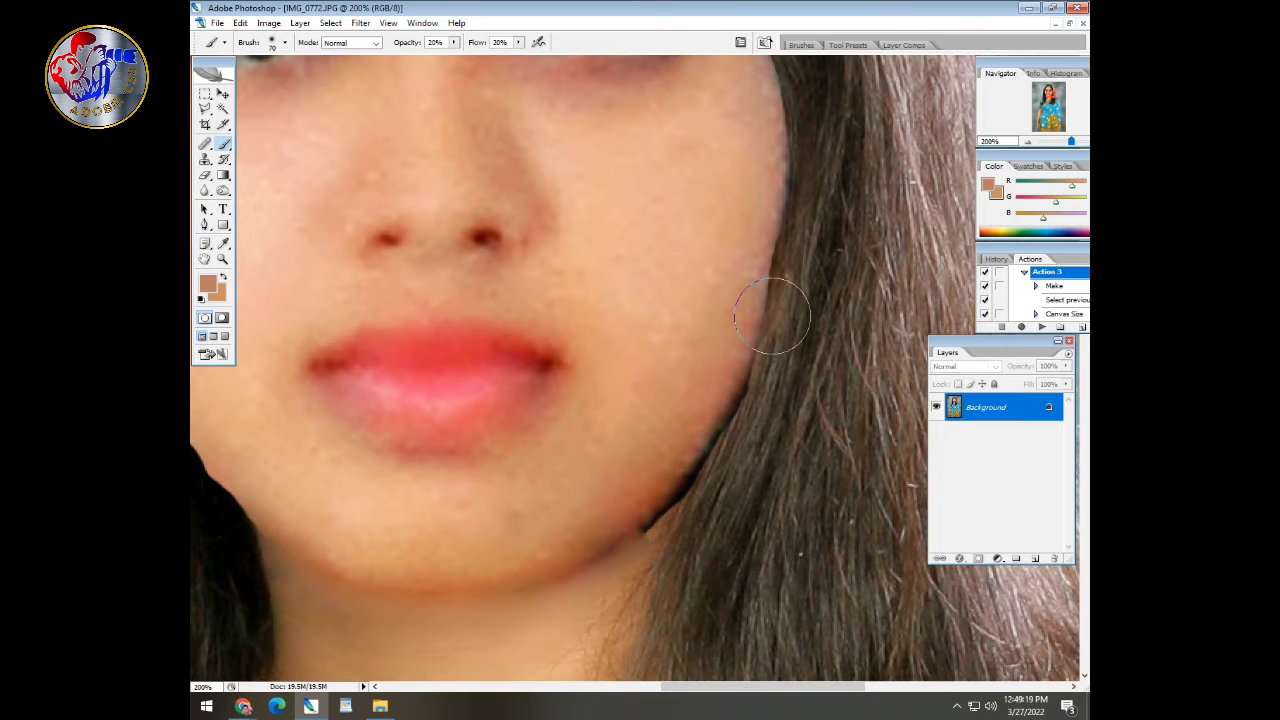
left_click_drag(670, 505, 681, 437)
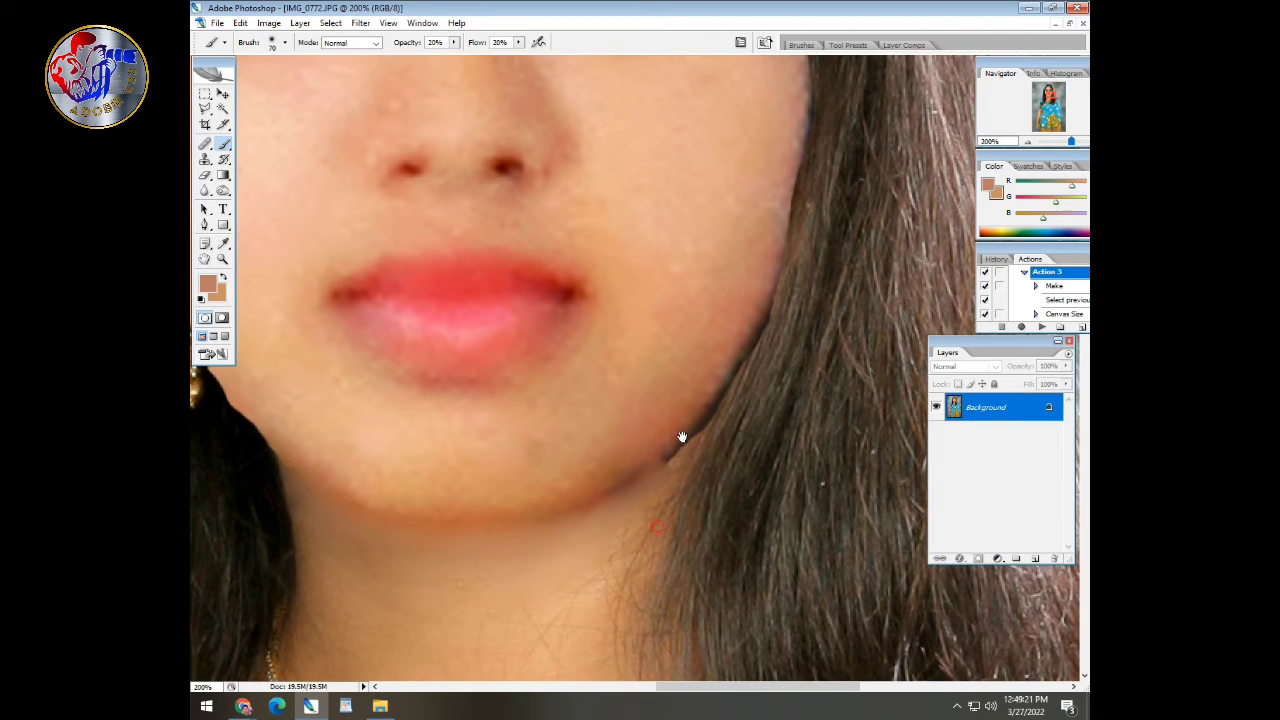
key("s")
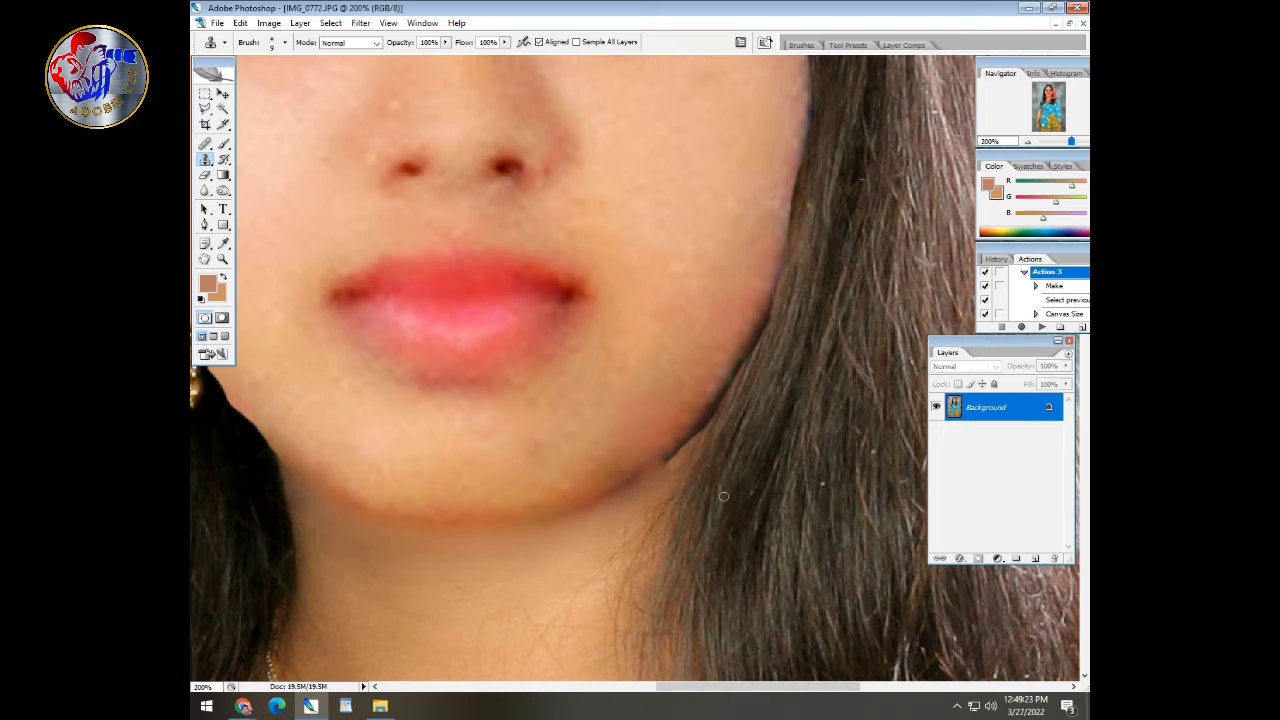
key("bracketright")
mouse_move(697, 457)
left_mouse_down()
mouse_move(791, 316)
mouse_move(805, 208)
left_mouse_up()
mouse_move(852, 114)
left_mouse_down()
mouse_move(822, 362)
mouse_move(787, 340)
mouse_move(786, 232)
mouse_move(752, 135)
mouse_move(797, 229)
mouse_move(801, 320)
mouse_move(719, 236)
mouse_move(734, 260)
left_mouse_up()
mouse_move(705, 645)
left_mouse_down()
mouse_move(633, 390)
mouse_move(842, 178)
left_mouse_up()
Step: Clone dark hair onto the uneven jaw edge just below the earring with the size 40 Clone Stamp
left_click_drag(411, 377, 429, 420)
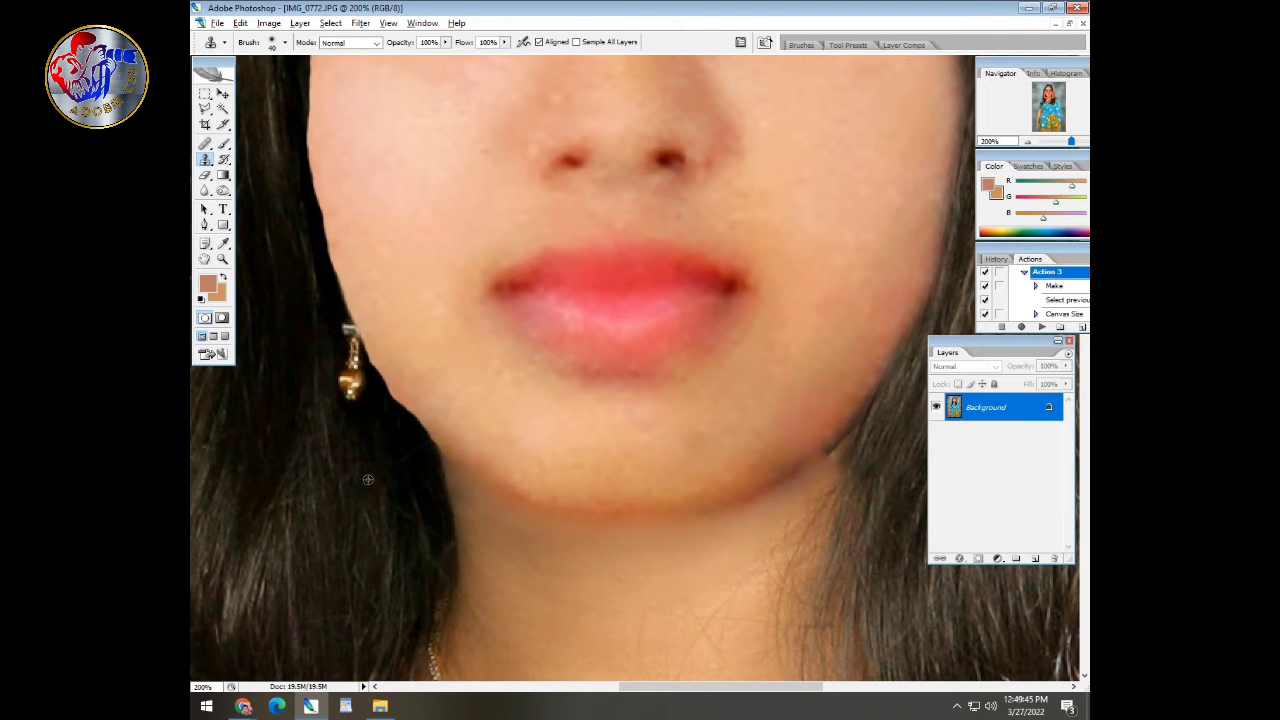
left_click(417, 463)
left_click(398, 434)
left_click(390, 429)
left_click(374, 420)
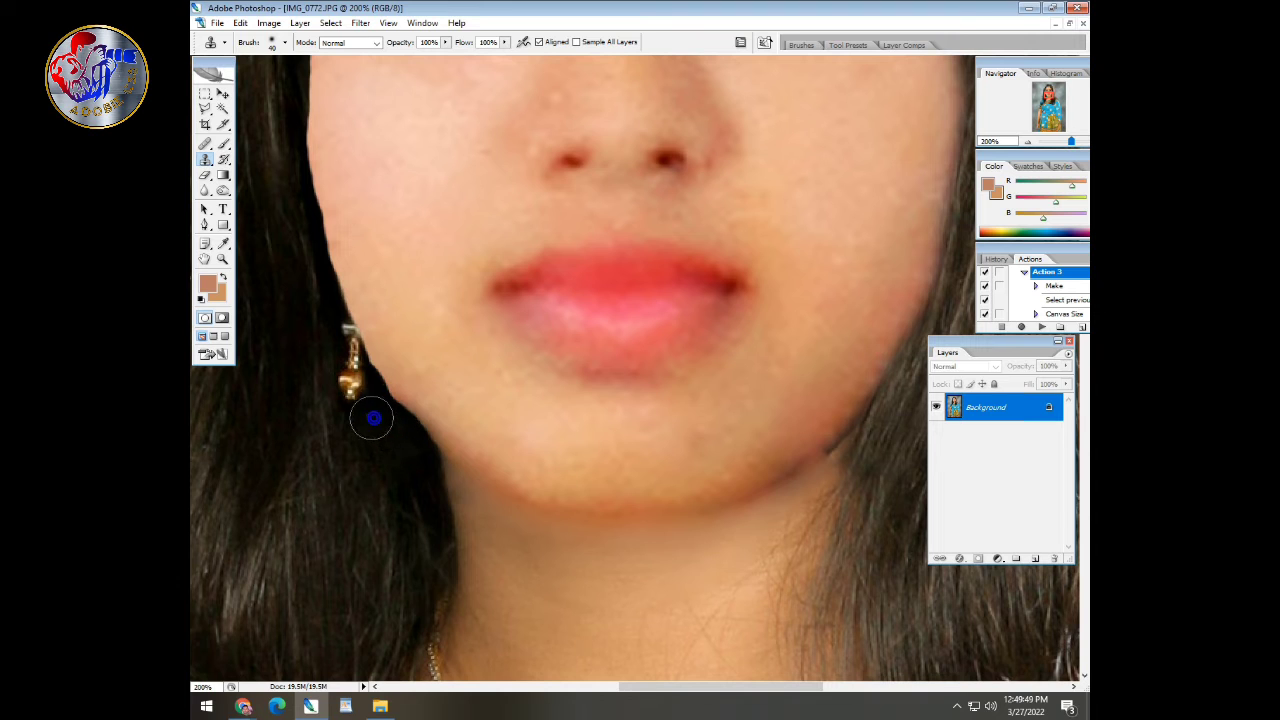
Step: Clone sampled hair along the cheek edge above the earring, up toward the temple
mouse_move(346, 338)
left_mouse_down()
mouse_move(373, 443)
mouse_move(342, 413)
mouse_move(295, 237)
left_mouse_up()
left_click(329, 420, "alt")
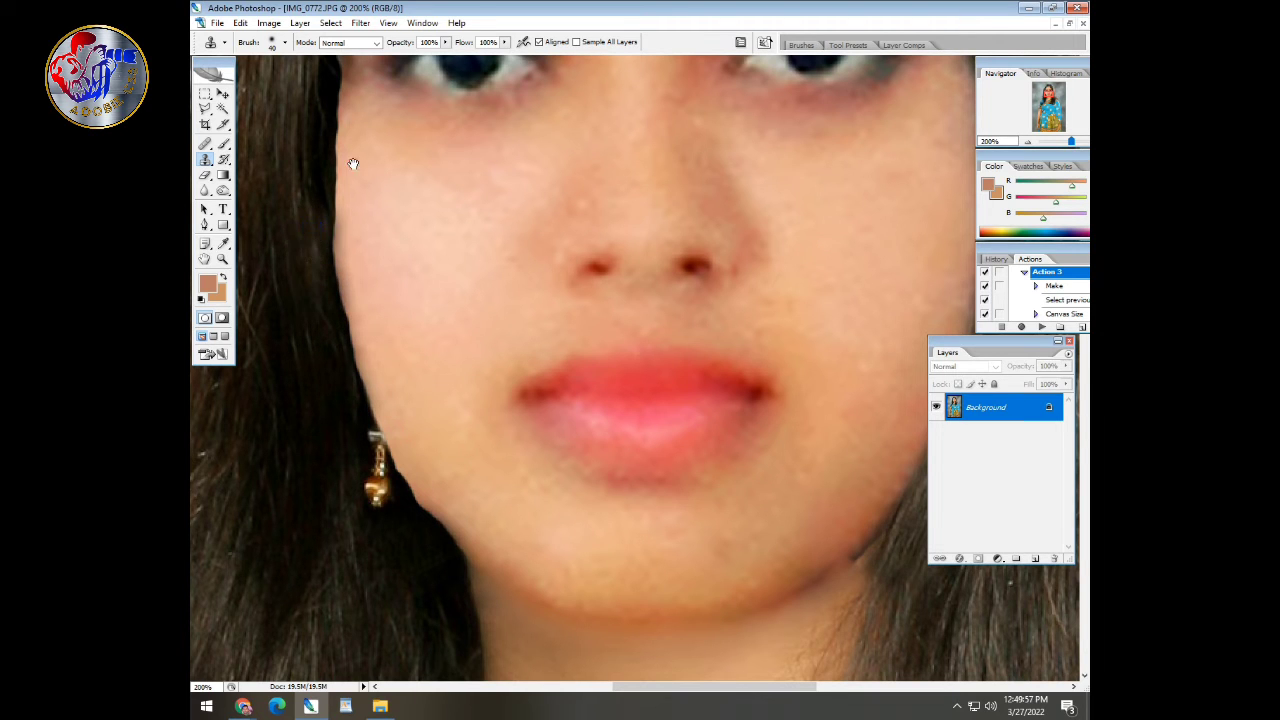
left_click_drag(351, 166, 329, 300)
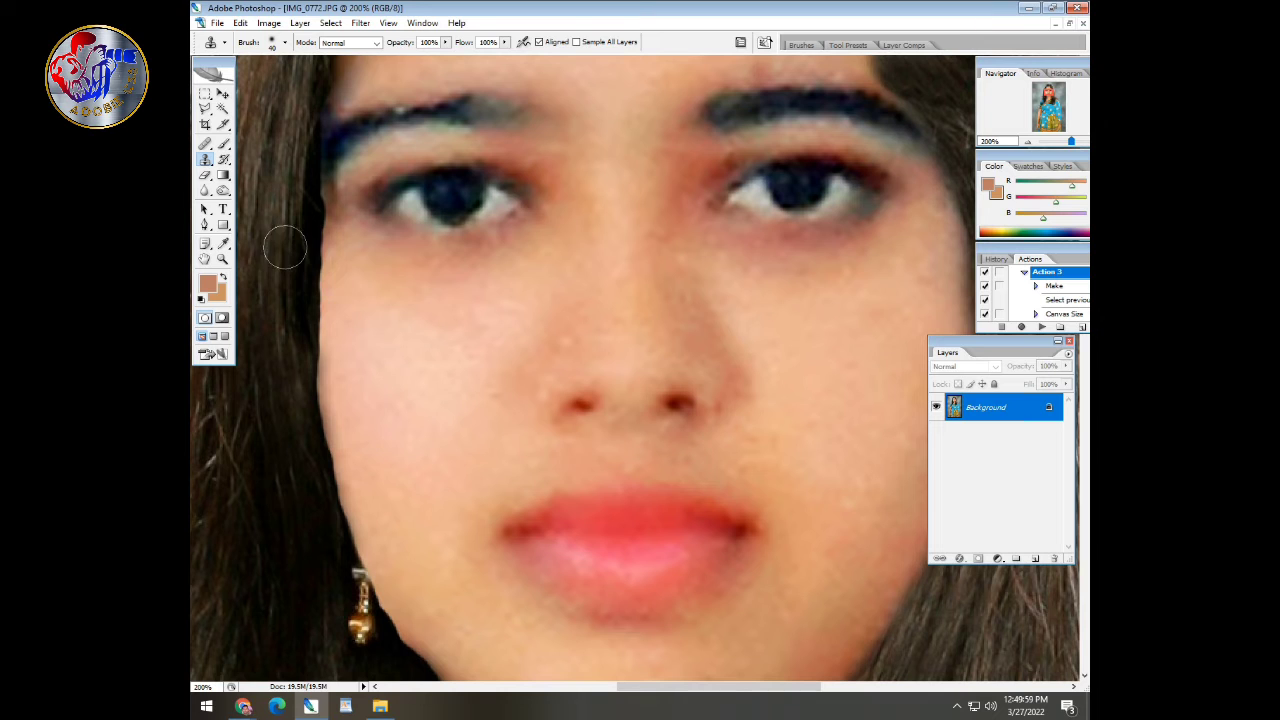
left_click(295, 374, "alt")
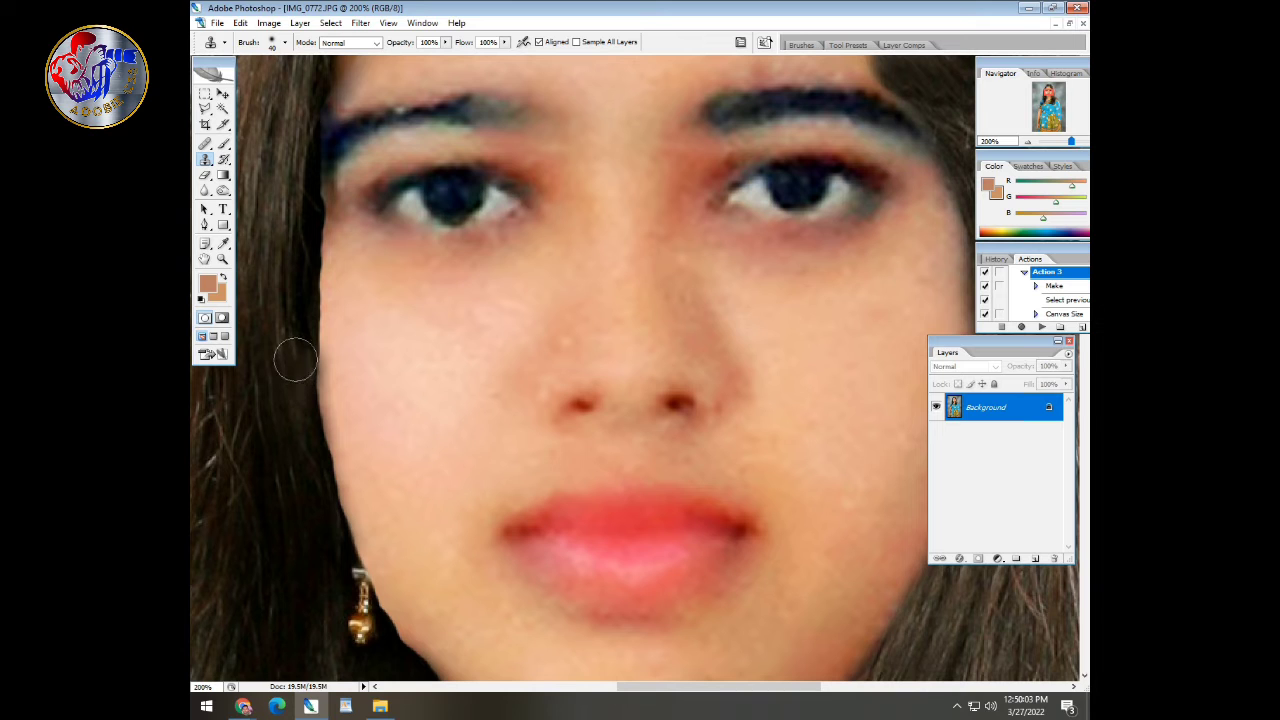
mouse_move(307, 359)
left_mouse_down()
mouse_move(297, 187)
mouse_move(328, 250)
mouse_move(286, 423)
left_mouse_up()
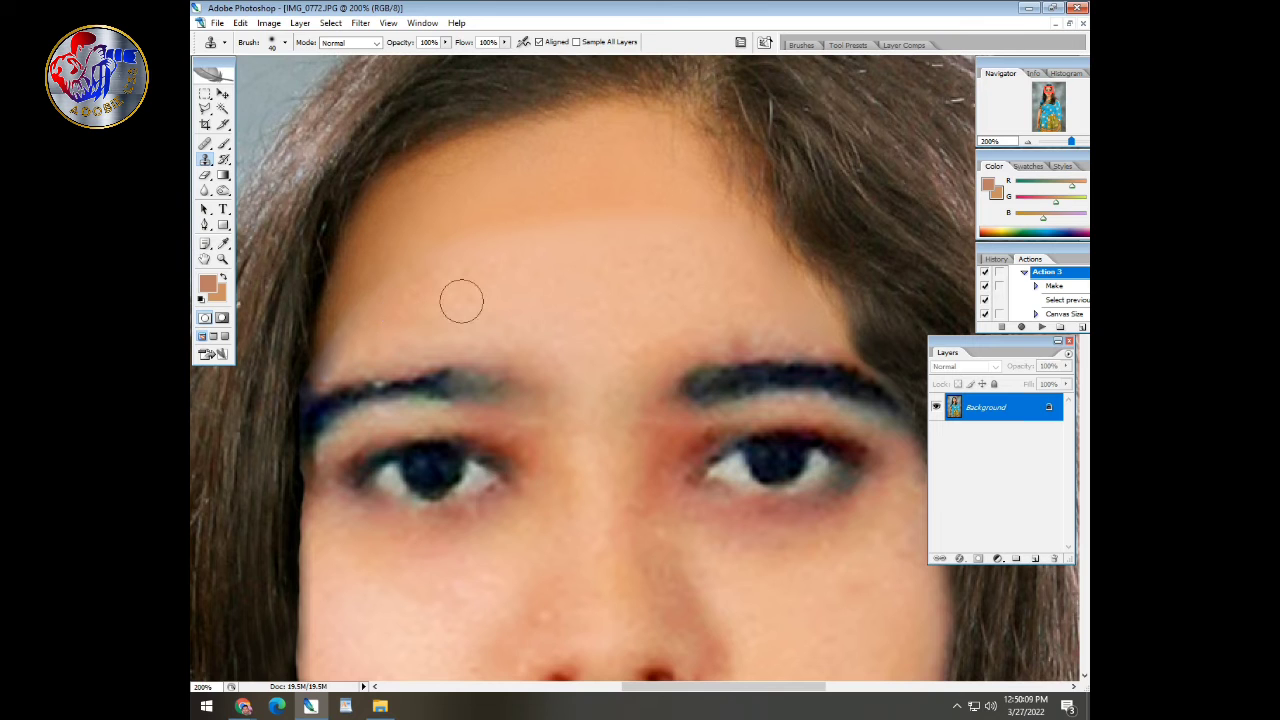
Step: Heal the remaining forehead tone boundary with the Healing Brush, using skin sampled from the upper forehead
key("j")
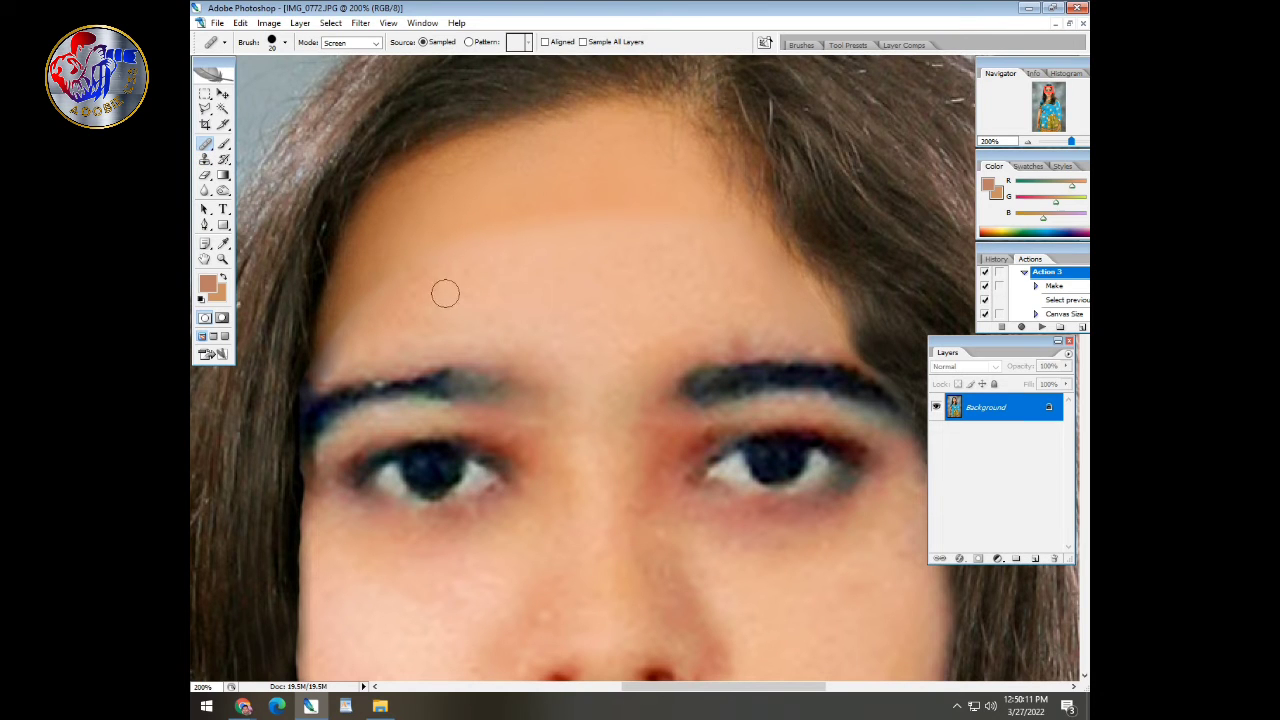
left_click(423, 226, "alt")
left_click_drag(341, 343, 408, 283)
left_click_drag(442, 270, 467, 252)
left_click_drag(491, 240, 546, 206)
left_click_drag(594, 215, 671, 249)
Step: Paint sampled skin color over the forehead's tone boundary at 20% opacity, with brush sizes 80 and 60, to even out the skin
key("b")
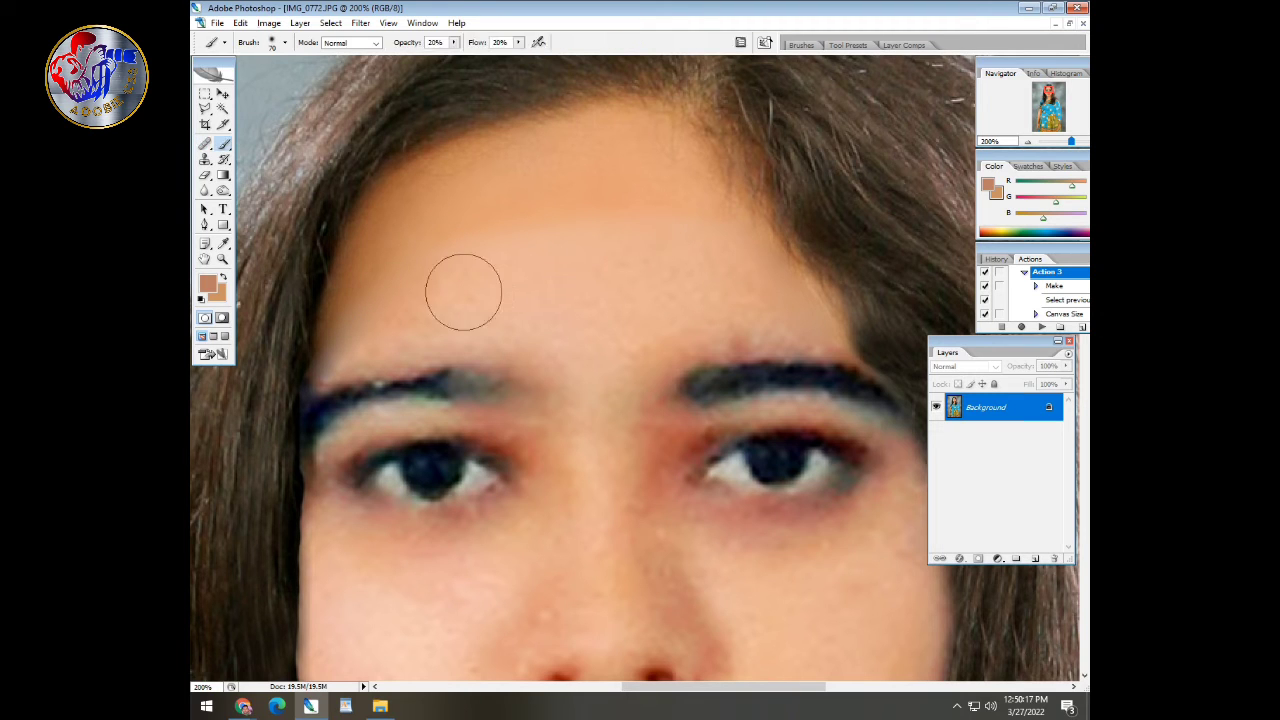
key("bracketright")
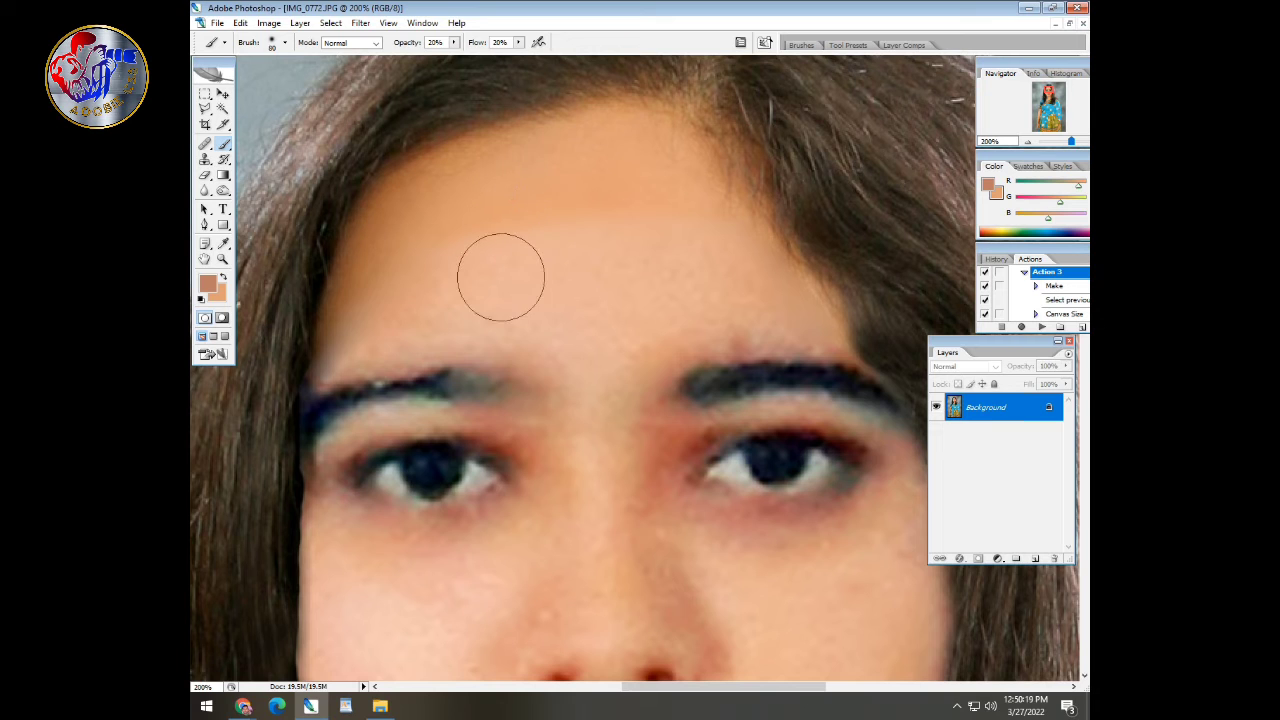
left_click(473, 312)
mouse_move(379, 312)
left_mouse_down()
mouse_move(658, 248)
mouse_move(472, 246)
mouse_move(482, 235)
mouse_move(716, 240)
mouse_move(502, 232)
mouse_move(689, 265)
mouse_move(690, 241)
mouse_move(777, 328)
mouse_move(795, 324)
mouse_move(642, 241)
mouse_move(775, 309)
mouse_move(686, 233)
mouse_move(731, 256)
mouse_move(515, 251)
left_mouse_up()
left_click(752, 299)
key("bracketleft")
key("bracketleft")
mouse_move(523, 229)
left_mouse_down()
mouse_move(511, 228)
mouse_move(565, 178)
left_mouse_up()
mouse_move(483, 220)
left_mouse_down()
mouse_move(359, 291)
mouse_move(357, 320)
mouse_move(325, 366)
left_mouse_up()
mouse_move(543, 340)
left_mouse_down()
mouse_move(565, 468)
mouse_move(560, 523)
left_mouse_up()
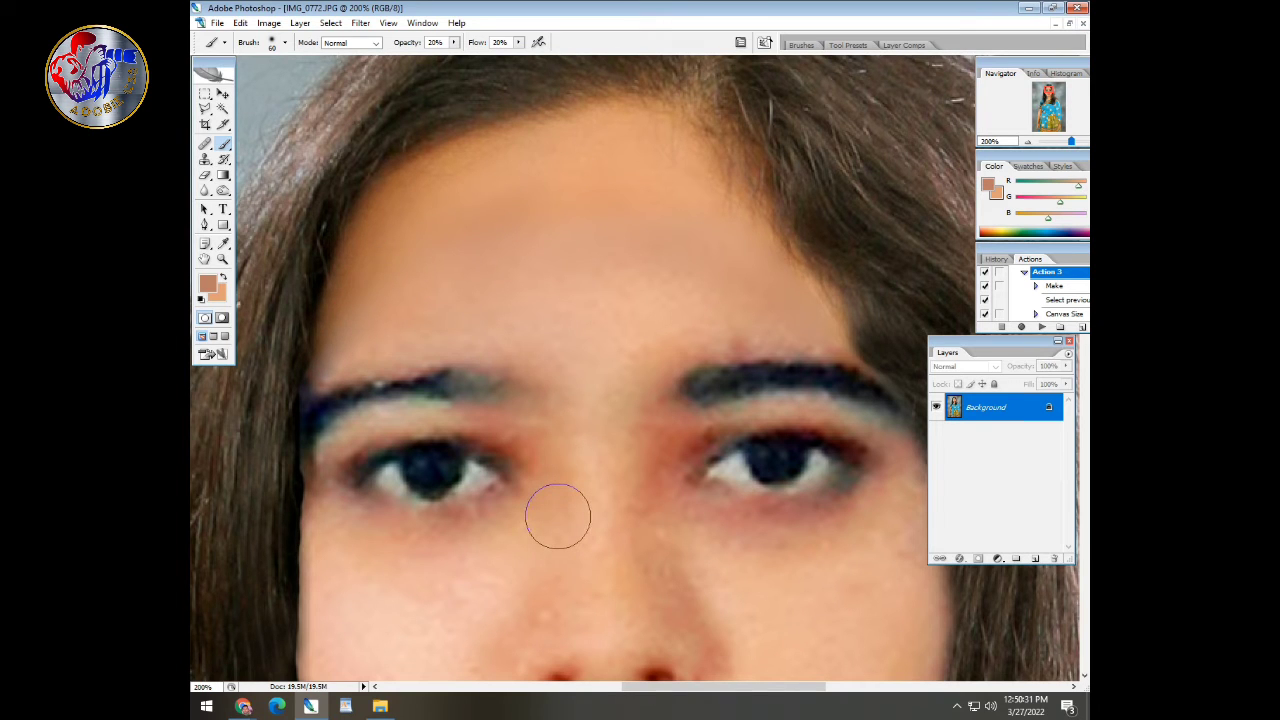
Step: Darken both eyebrows and pupils with the Burn tool, using a size 20 brush, Midtones range and 25% exposure
key("o")
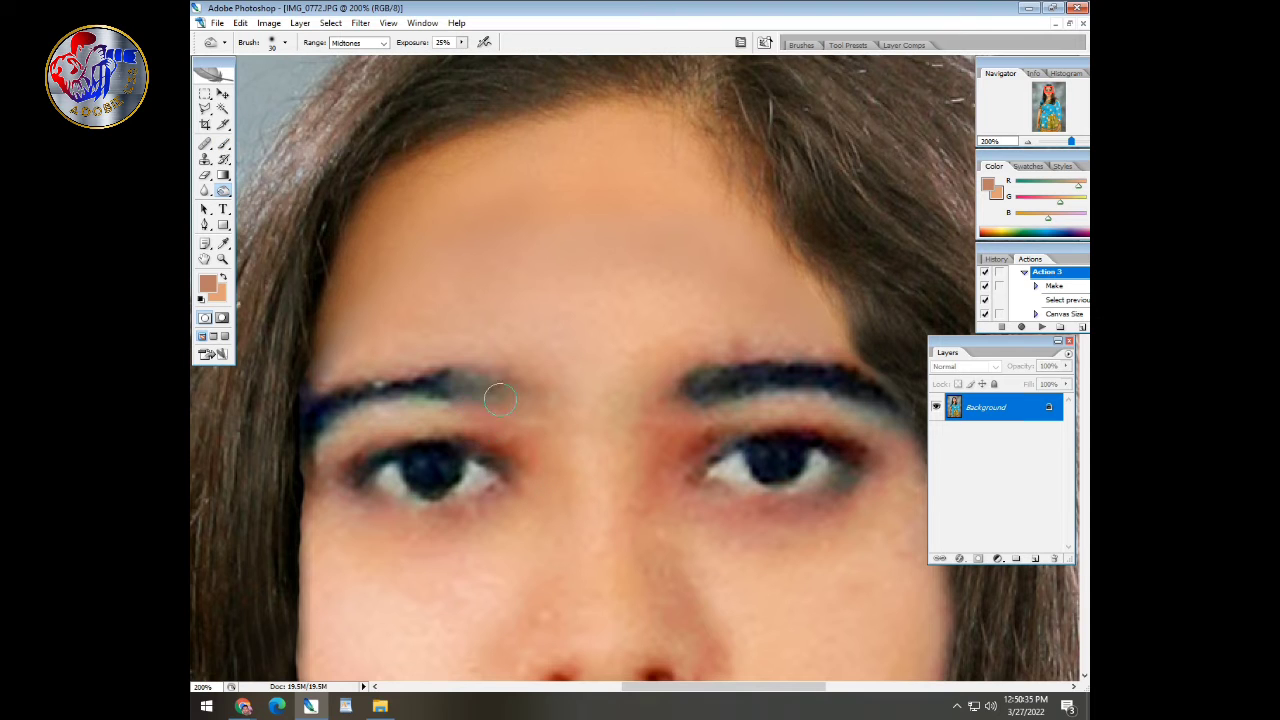
mouse_move(497, 391)
left_mouse_down()
mouse_move(391, 395)
mouse_move(496, 394)
mouse_move(372, 399)
mouse_move(299, 435)
mouse_move(337, 410)
mouse_move(472, 396)
mouse_move(421, 381)
mouse_move(338, 416)
left_mouse_up()
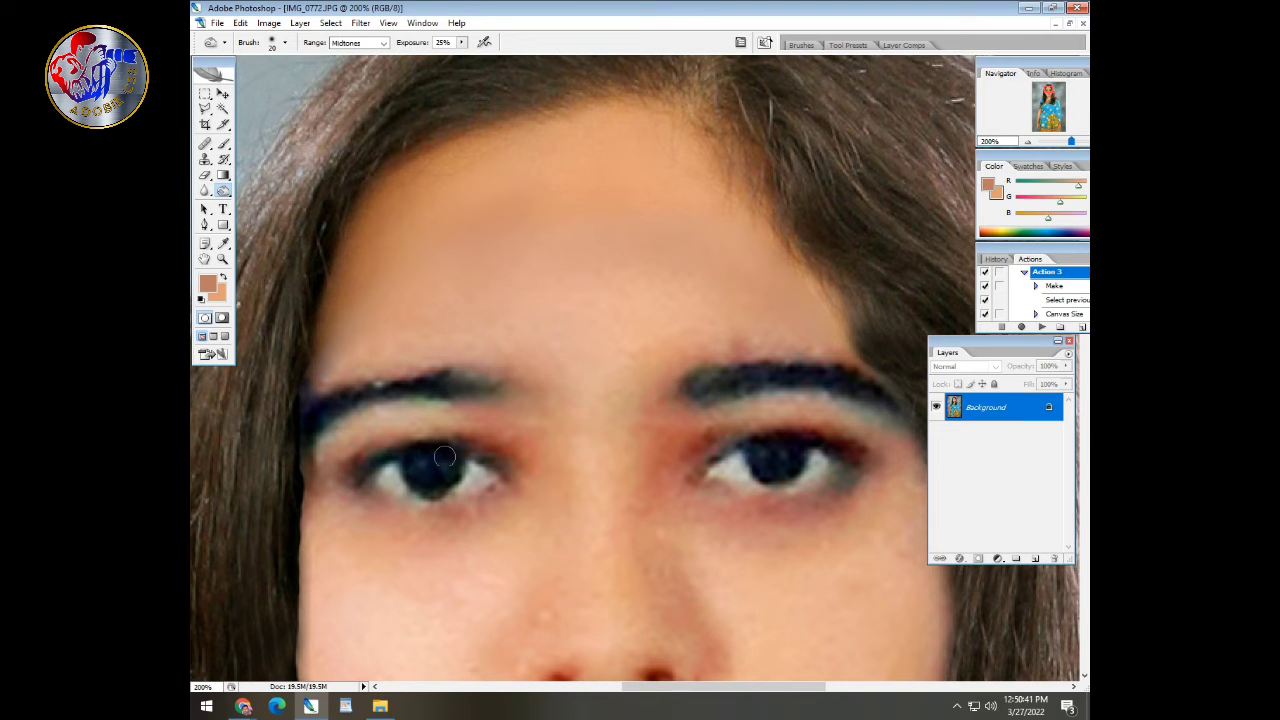
left_click(469, 478)
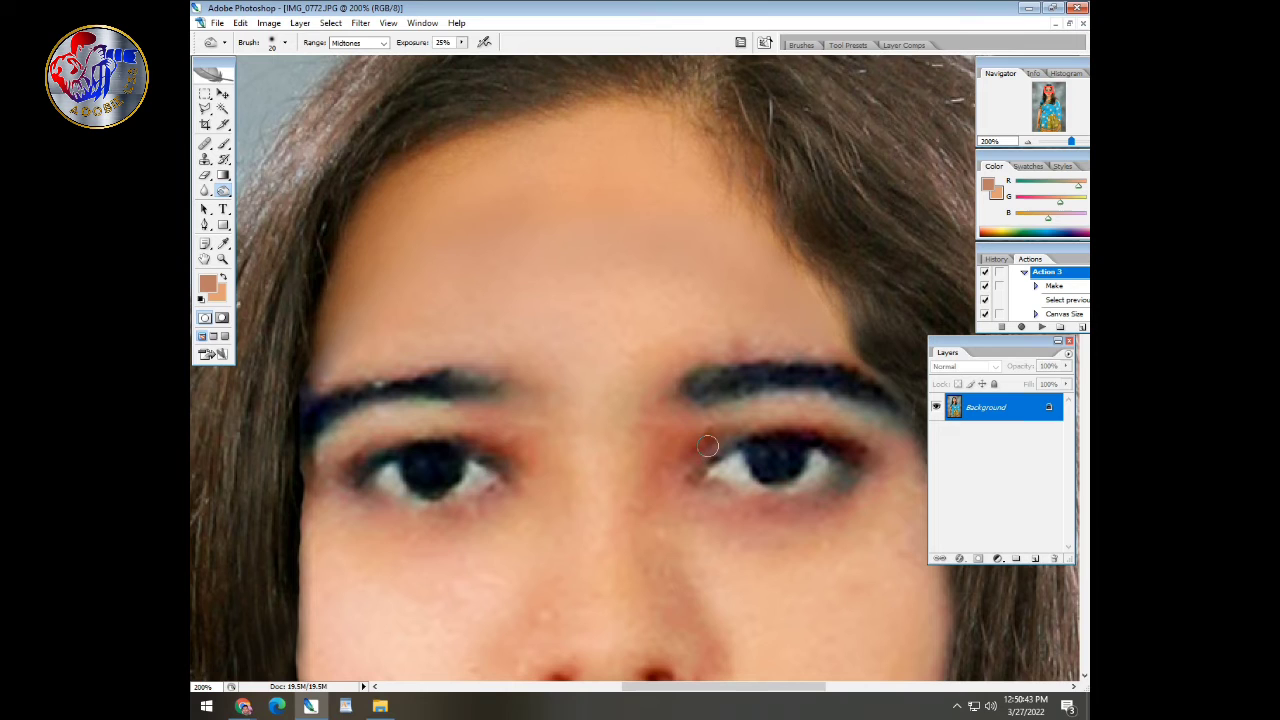
left_click(715, 383)
mouse_move(838, 387)
left_mouse_down()
mouse_move(697, 383)
mouse_move(795, 370)
mouse_move(681, 388)
mouse_move(777, 375)
mouse_move(713, 387)
left_mouse_up()
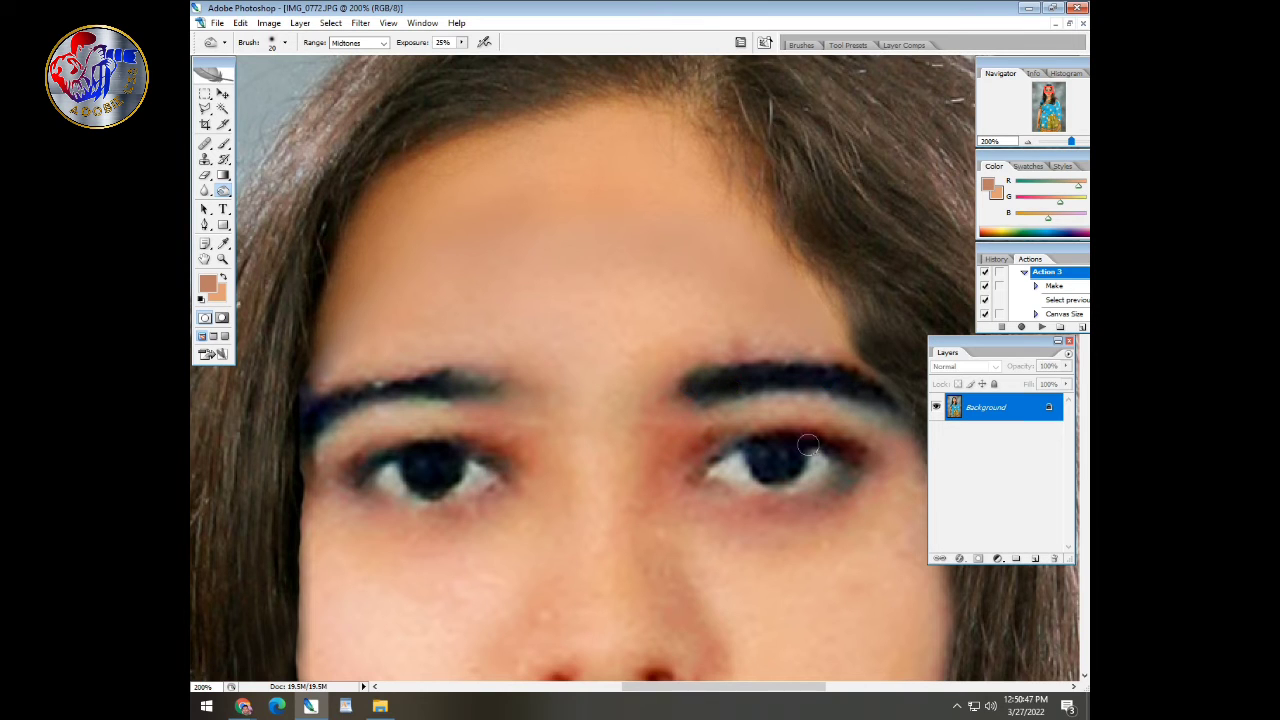
left_click_drag(778, 470, 764, 447)
Step: Deepen the photo's Blacks with Selective Color by setting their Black component to +14%
left_click_drag(602, 542, 573, 377)
key("alt+i")
key("a")
key("s")
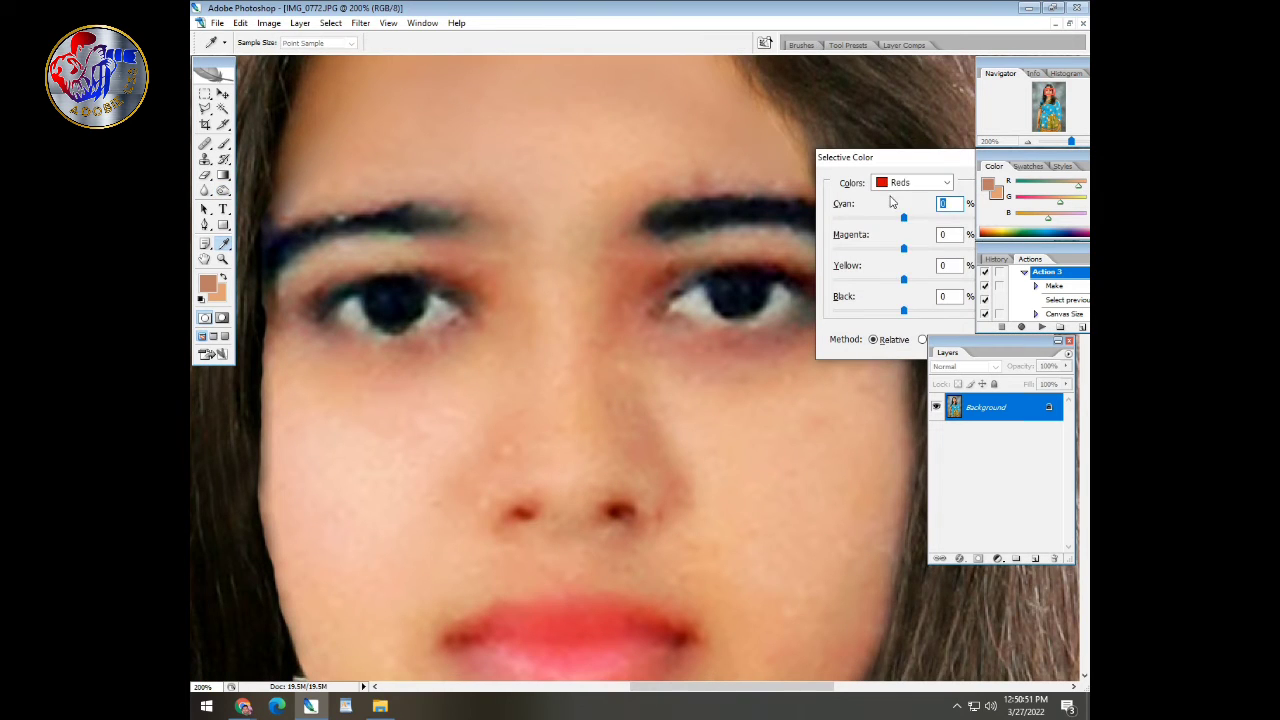
left_click(892, 183)
left_click(900, 299)
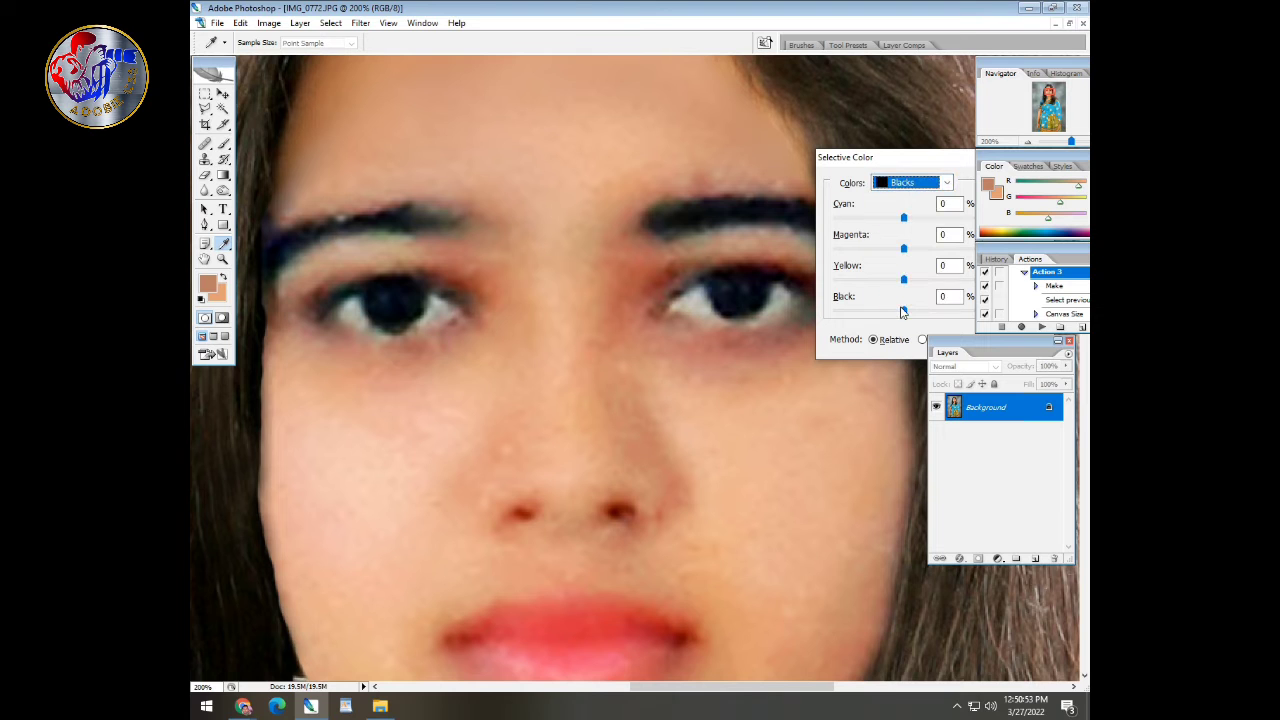
left_click_drag(903, 311, 909, 312)
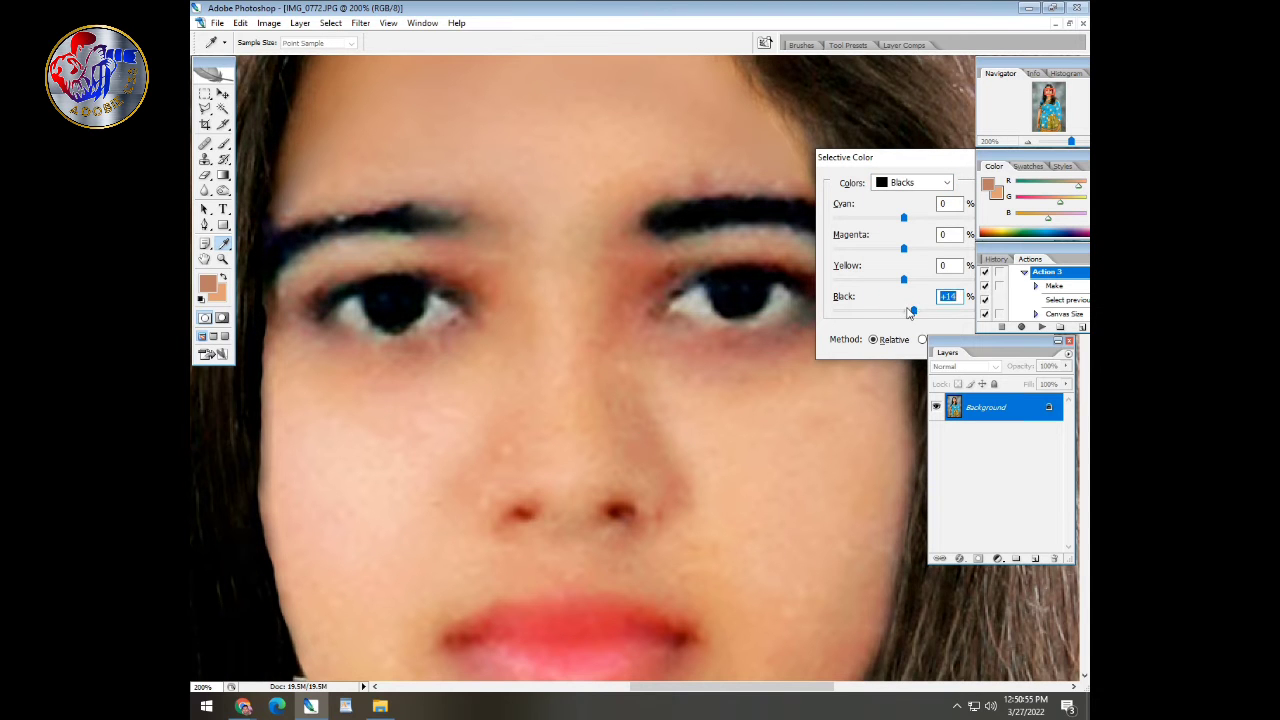
key("Return")
Step: Apply another Selective Color adjustment that slightly raises the Black component of the Reds
key("ctrl+minus")
key("ctrl+minus")
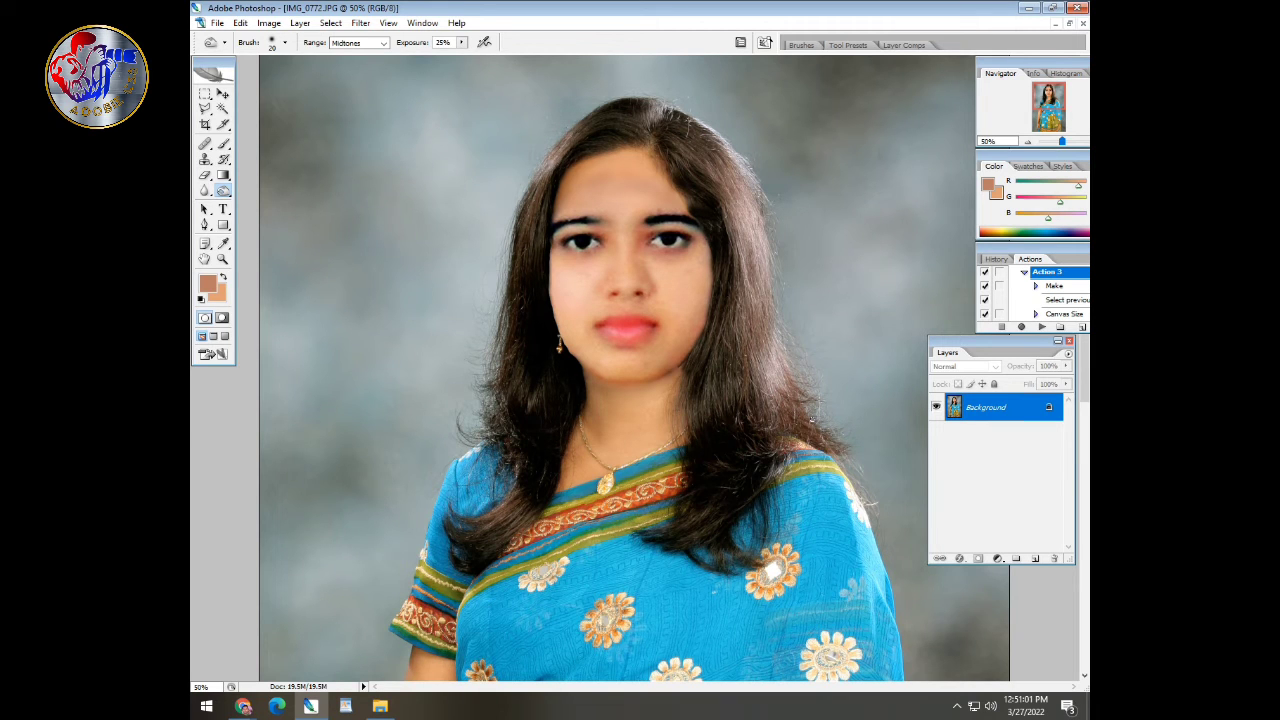
key("alt+i")
key("a")
key("s")
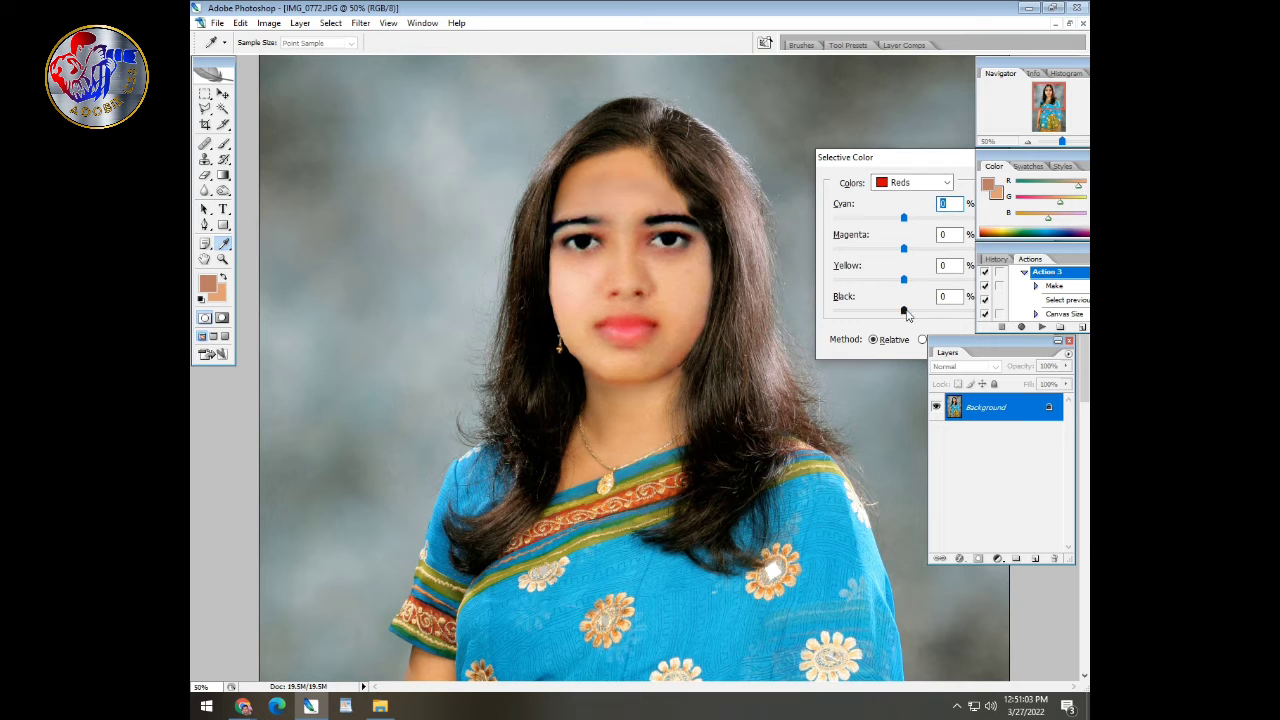
left_click_drag(904, 311, 910, 314)
key("Return")
Step: Paint sampled skin color over the cheek on the earring side with a size 90 brush at 20% opacity
key("ctrl+plus")
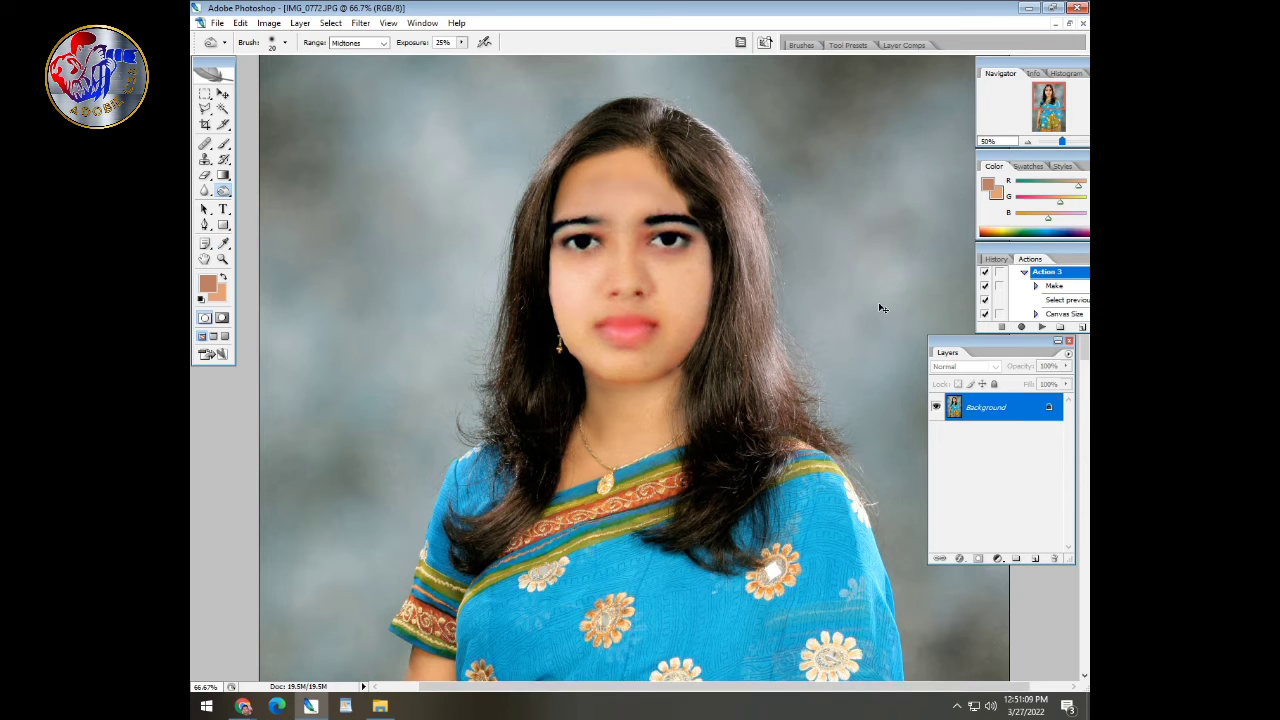
left_click_drag(686, 271, 670, 377)
key("b")
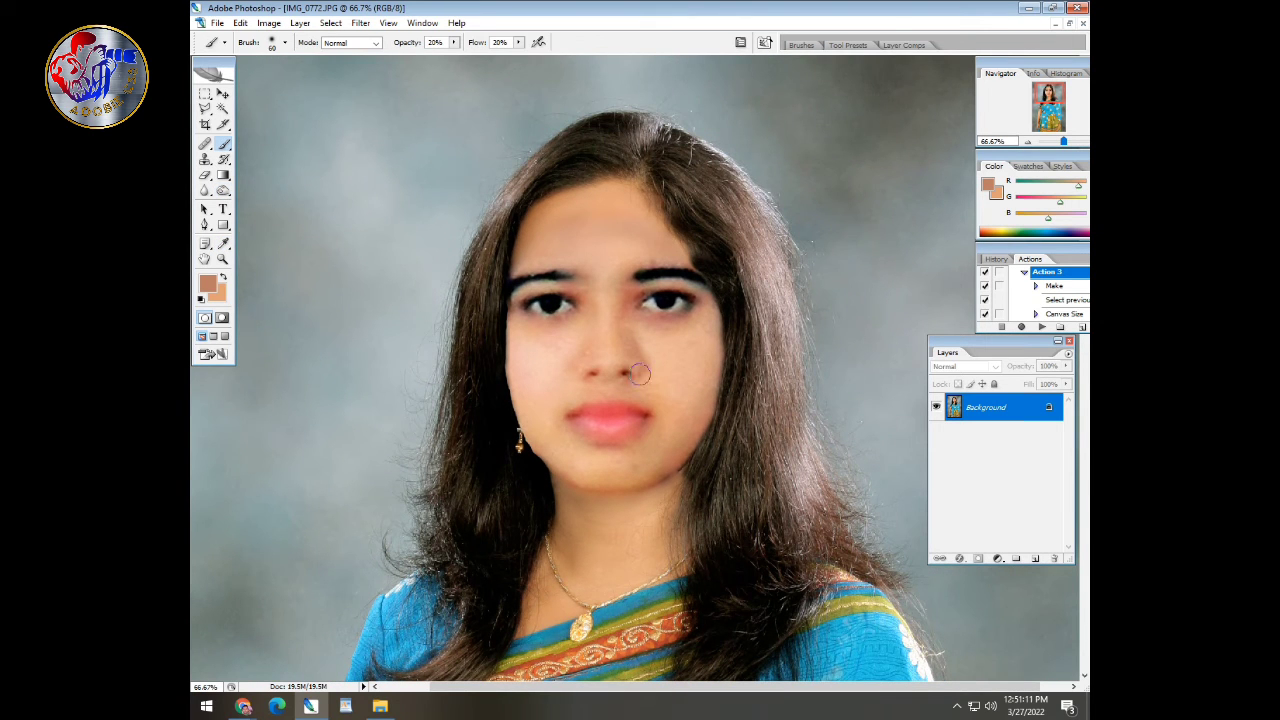
left_click(560, 379, "alt")
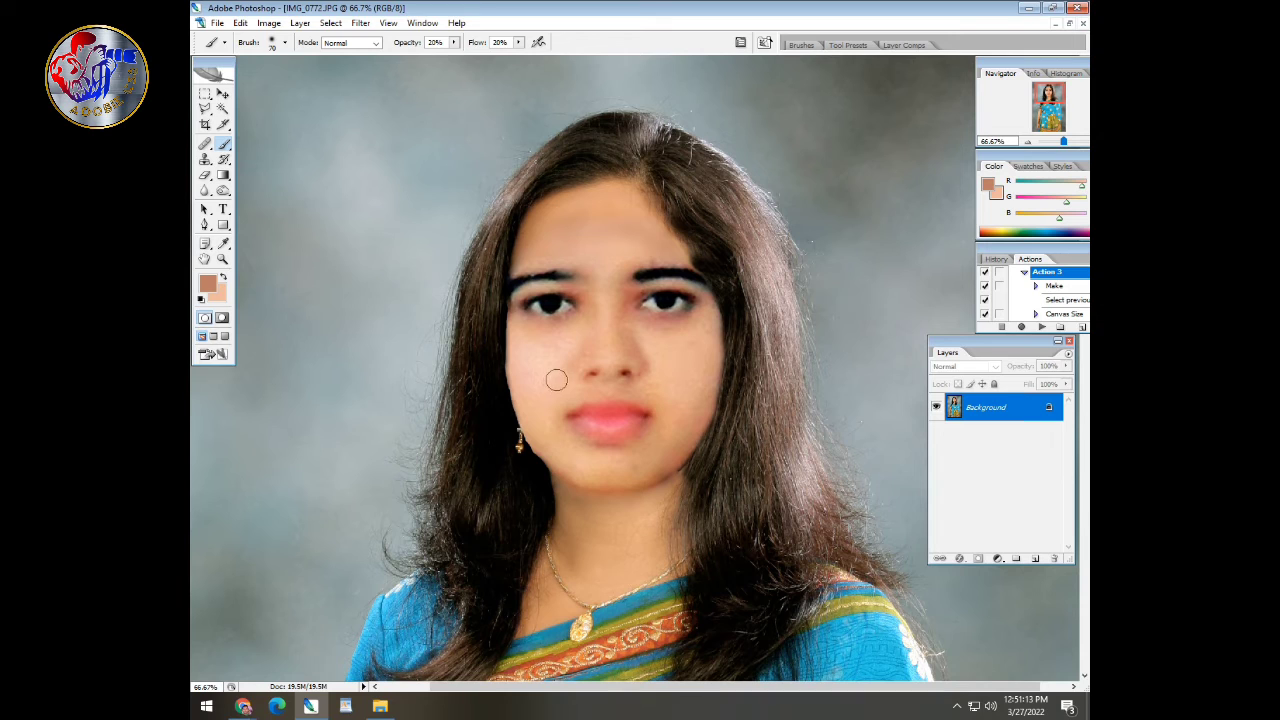
left_click(596, 341, "alt")
left_click(551, 362)
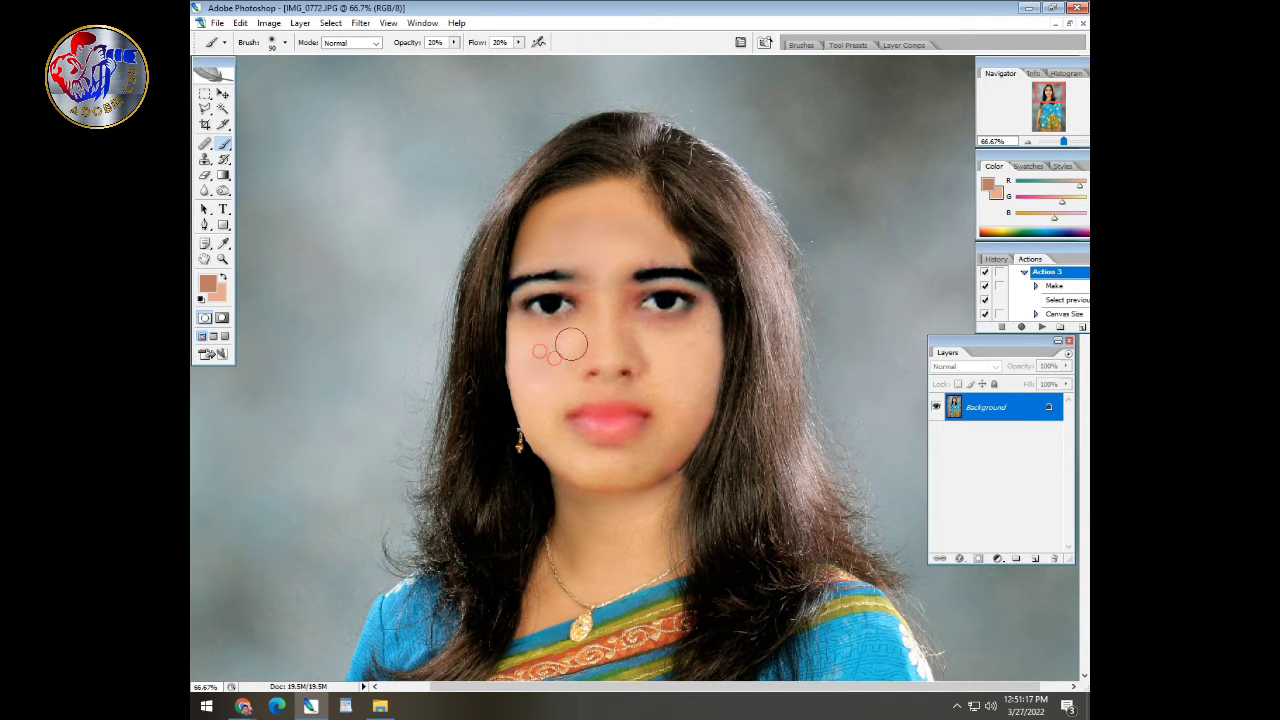
left_click(537, 340)
left_click(543, 384)
left_click(543, 428)
left_click(700, 336)
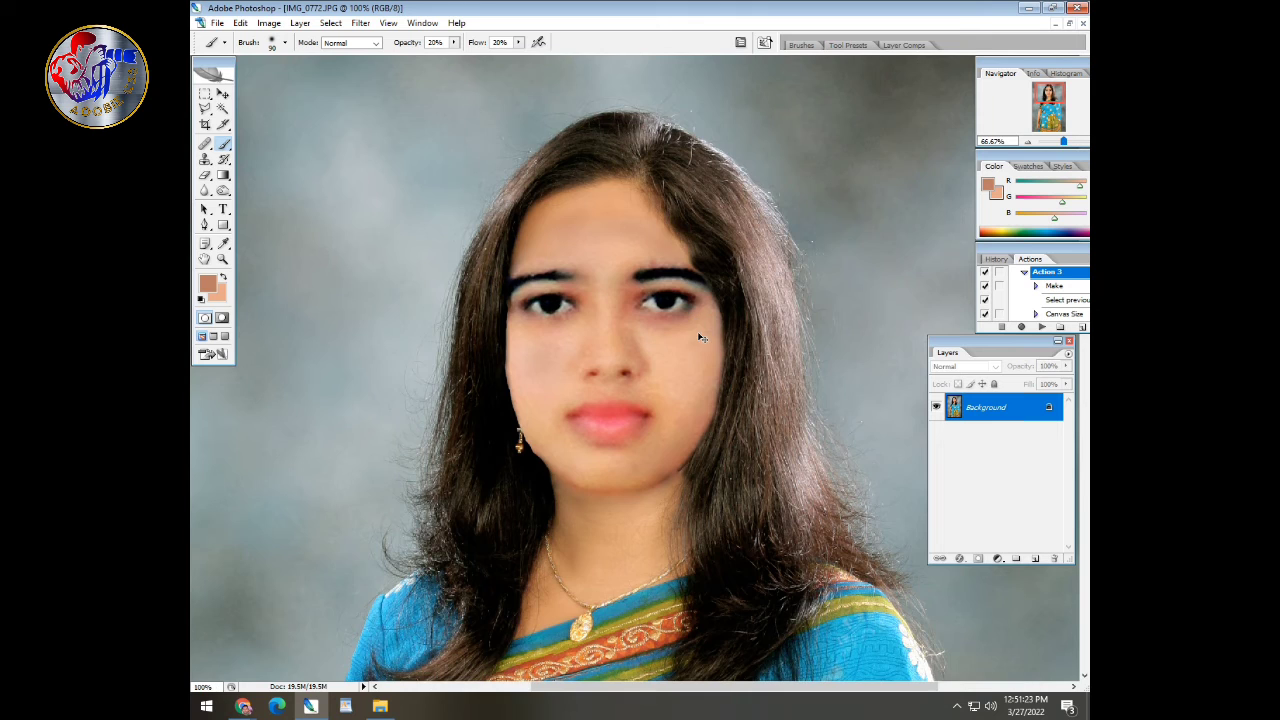
Step: Rebuild the uneven hairline at the temple opposite the earring by cloning nearby hair with the size 40 Clone Stamp
key("ctrl+plus")
key("ctrl+plus")
left_click_drag(831, 208, 680, 714)
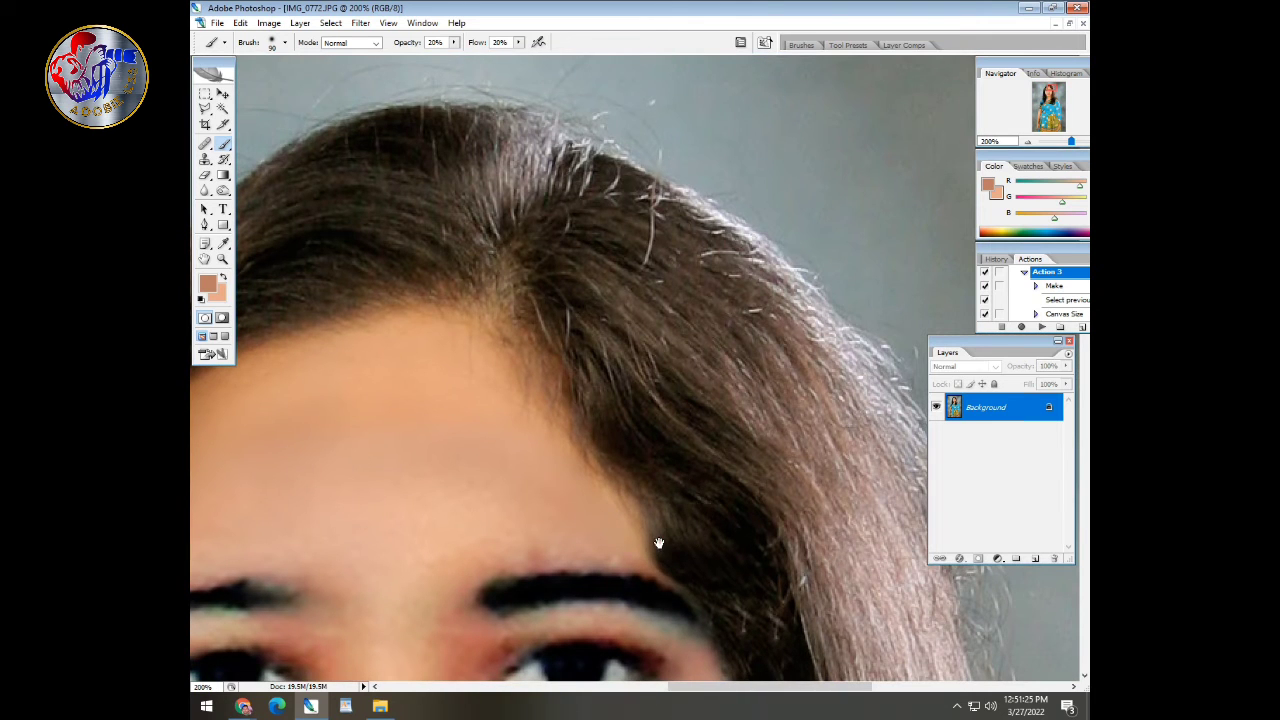
left_click_drag(659, 543, 650, 427)
key("s")
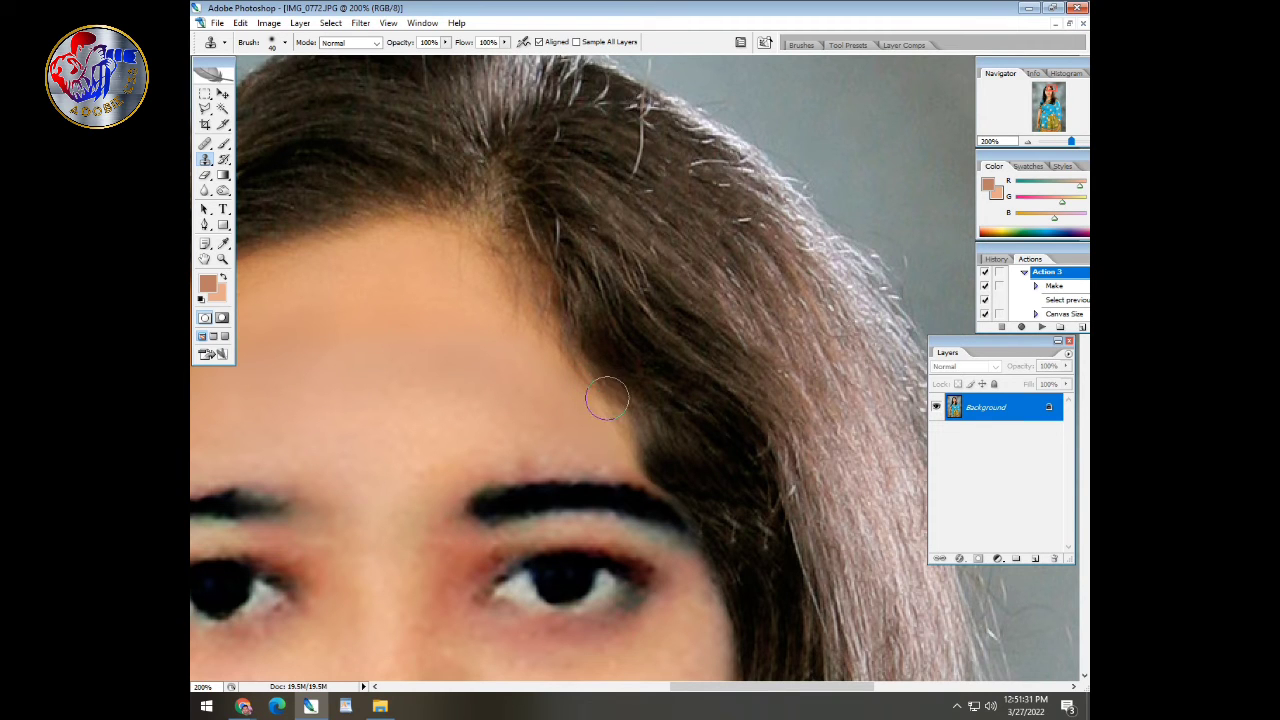
mouse_move(586, 365)
left_mouse_down()
mouse_move(656, 453)
mouse_move(634, 372)
mouse_move(646, 381)
mouse_move(692, 457)
mouse_move(670, 456)
mouse_move(674, 475)
mouse_move(715, 474)
mouse_move(708, 488)
mouse_move(748, 540)
mouse_move(667, 429)
left_mouse_up()
left_click(648, 391, "alt")
left_click(634, 371, "alt")
left_click(743, 536, "alt")
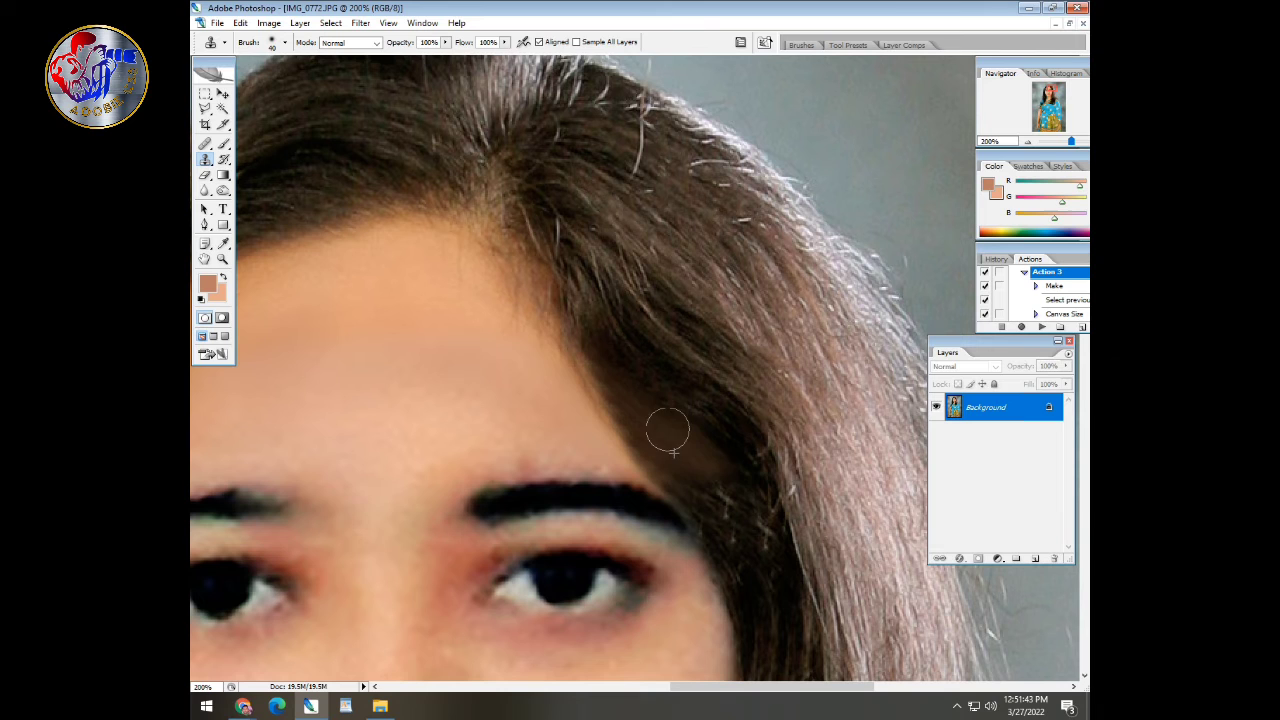
left_click(760, 501, "alt")
mouse_move(720, 471)
left_mouse_down()
mouse_move(701, 441)
mouse_move(651, 410)
mouse_move(691, 468)
mouse_move(629, 381)
left_mouse_up()
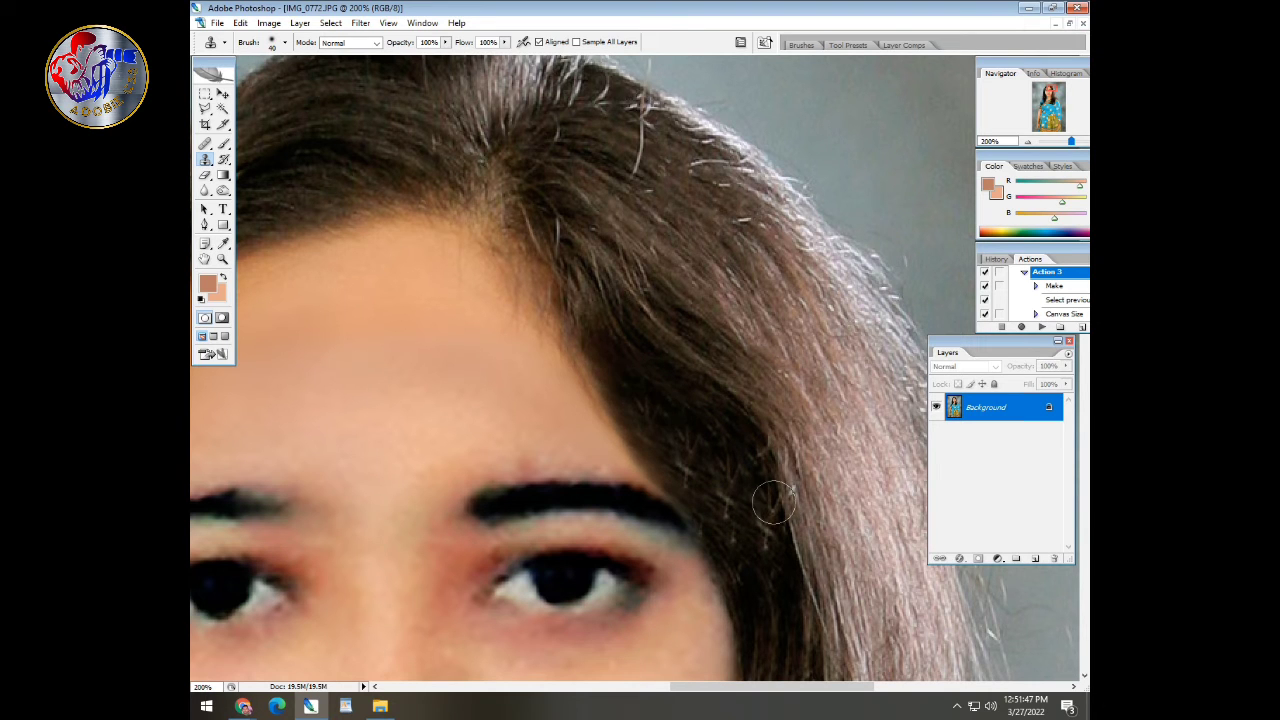
Step: Examine the whole portrait at several magnifications to check how the face blends with the hair and body
key("ctrl+minus")
key("ctrl+minus")
key("ctrl+minus")
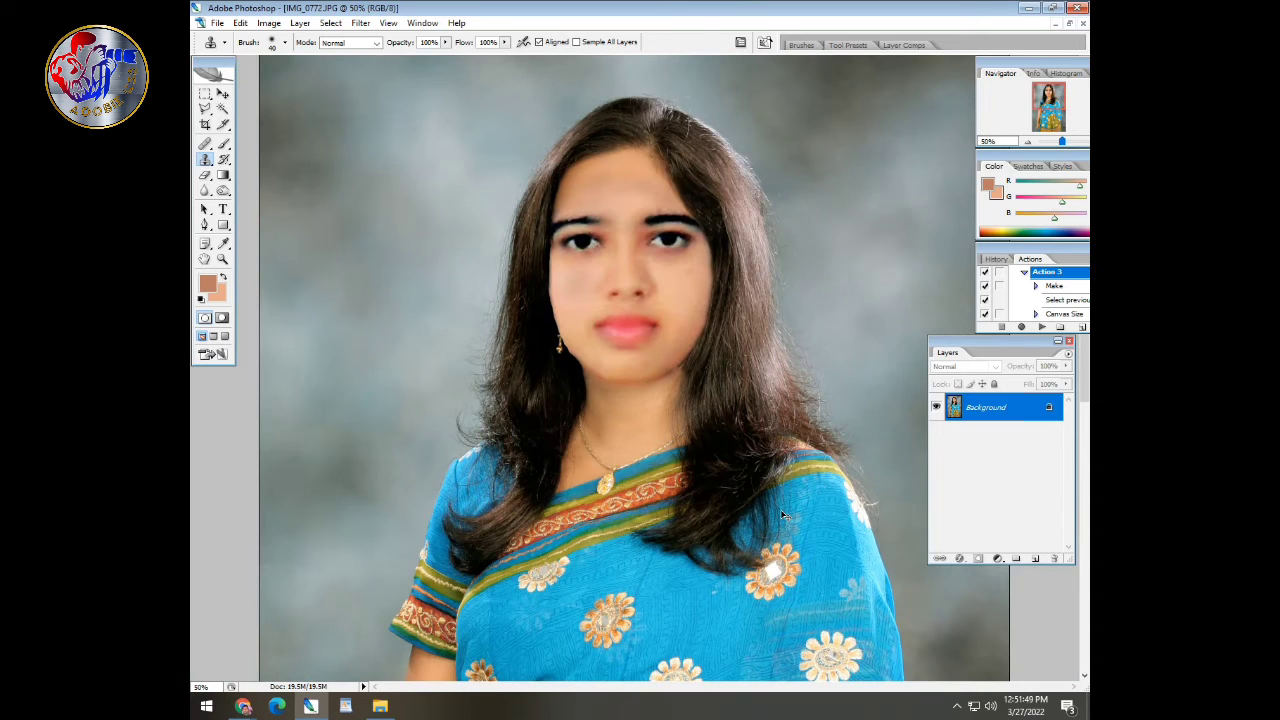
key("ctrl+minus")
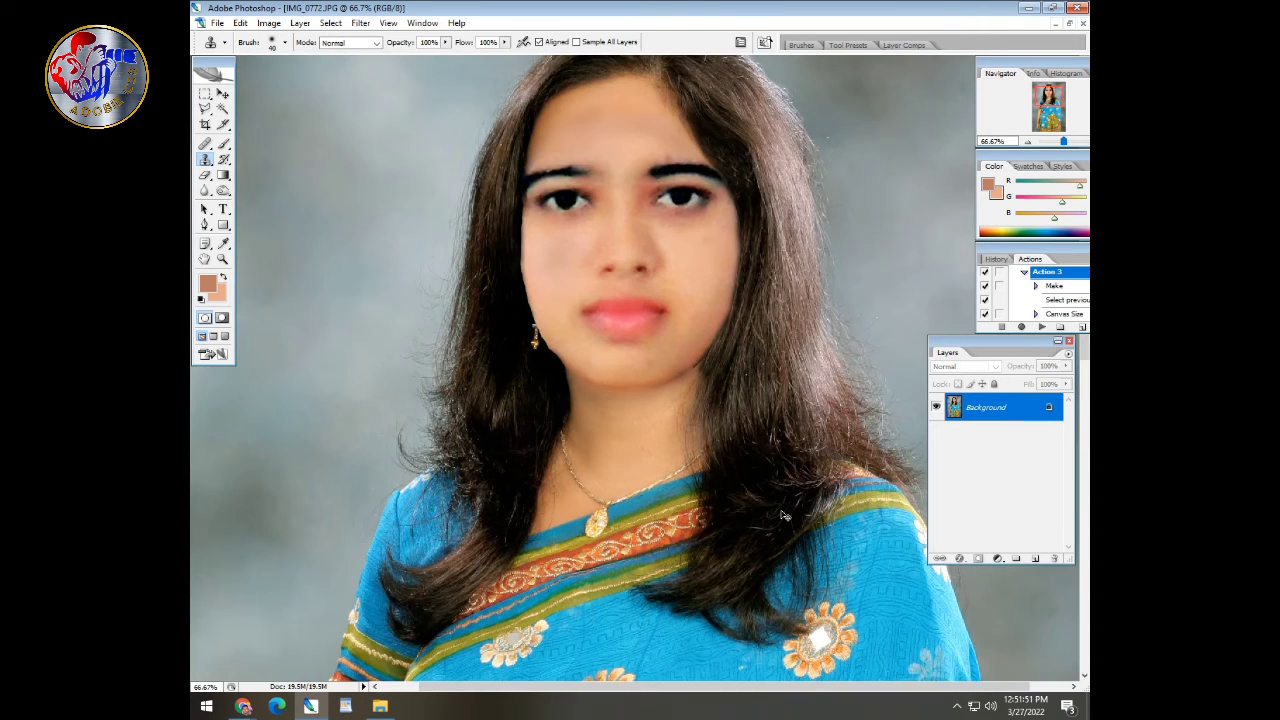
key("ctrl+minus")
key("ctrl+minus")
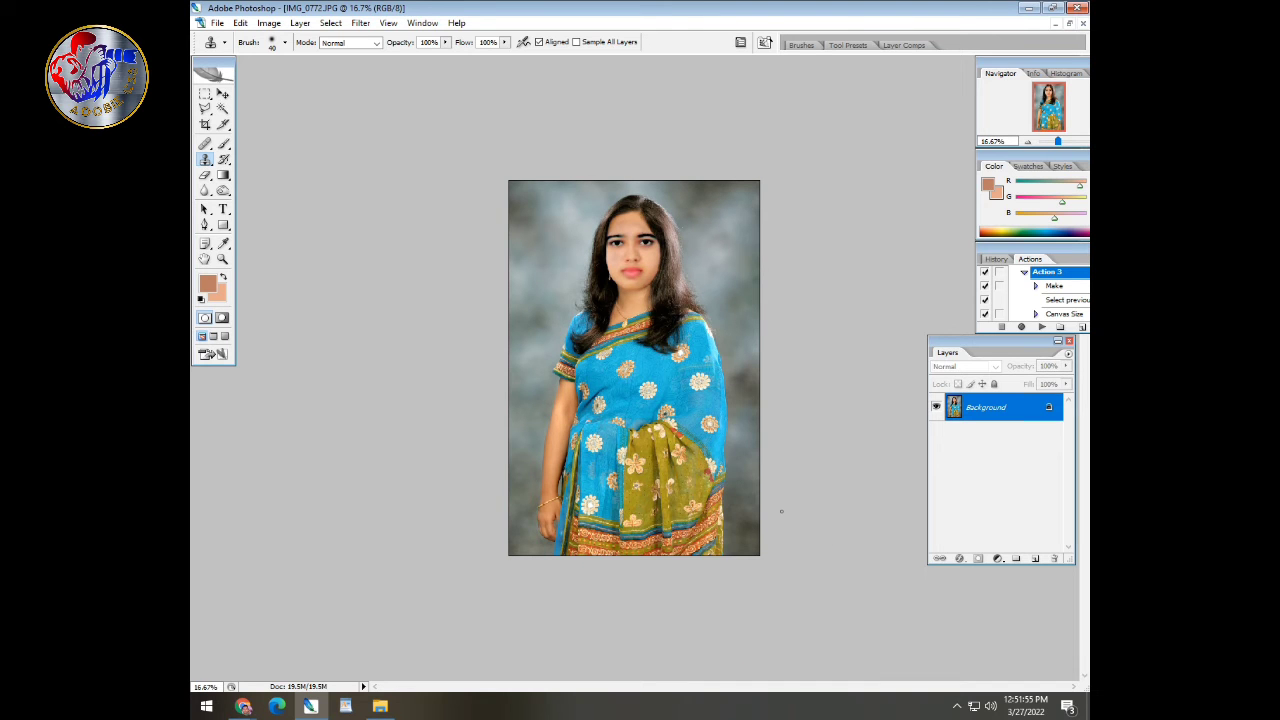
key("ctrl+plus")
key("ctrl+plus")
left_click_drag(706, 328, 483, 530)
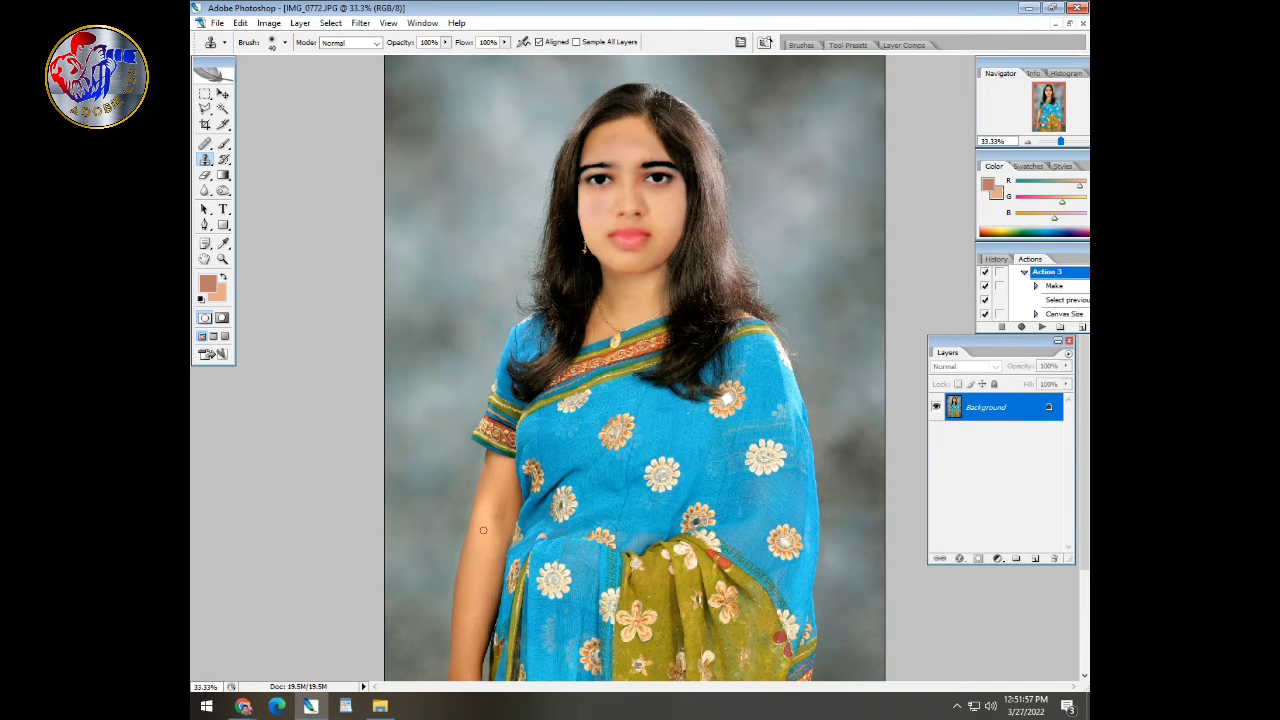
Step: Apply the Auto Color adjustment to the whole portrait
left_click(300, 23)
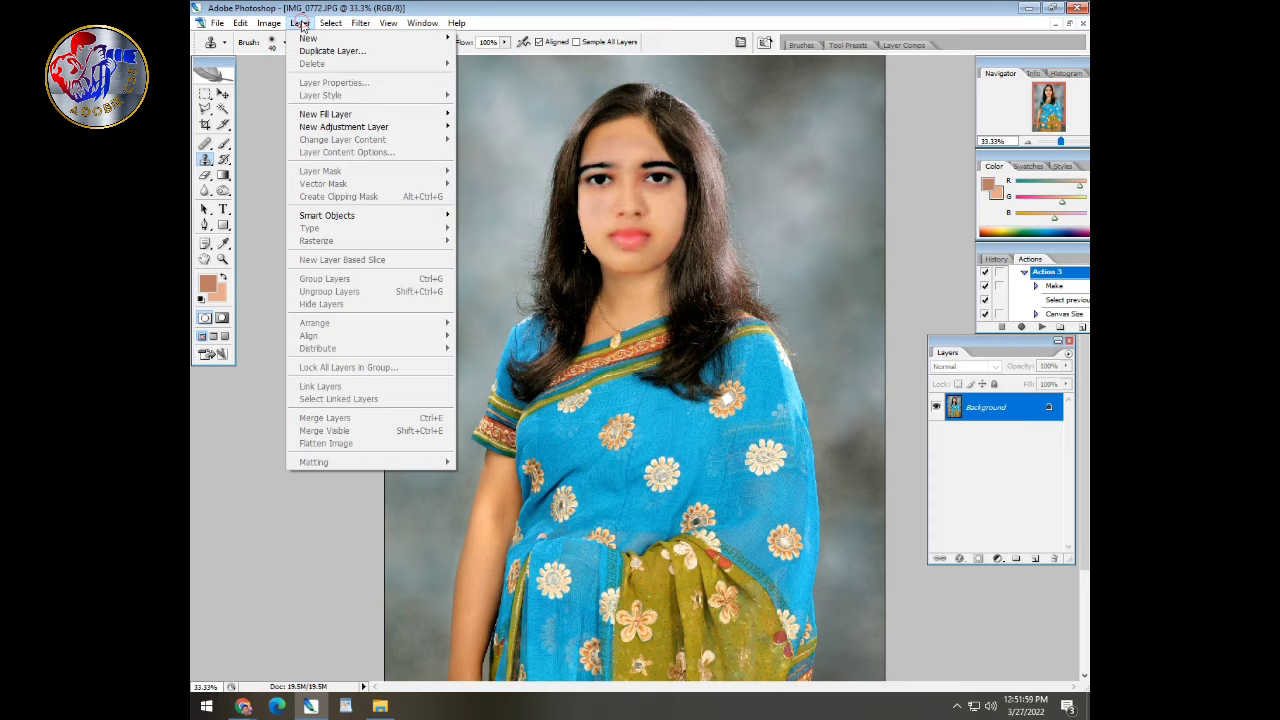
mouse_move(334, 24)
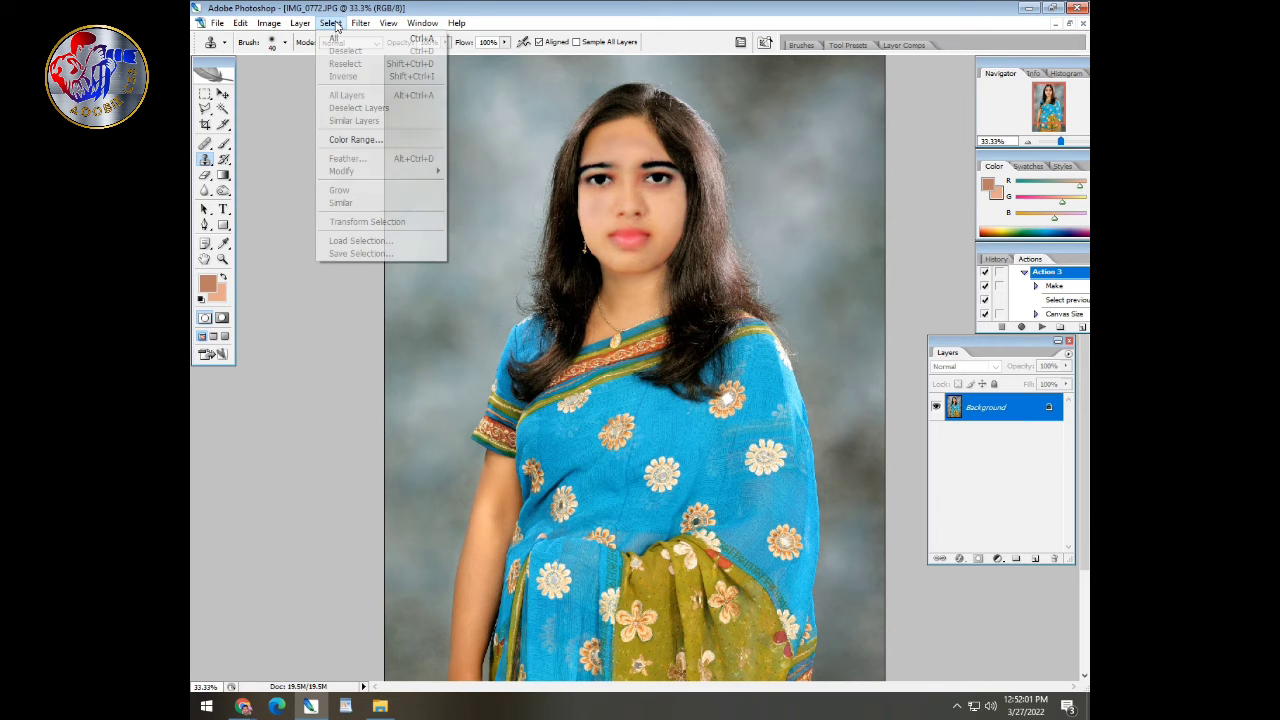
mouse_move(245, 24)
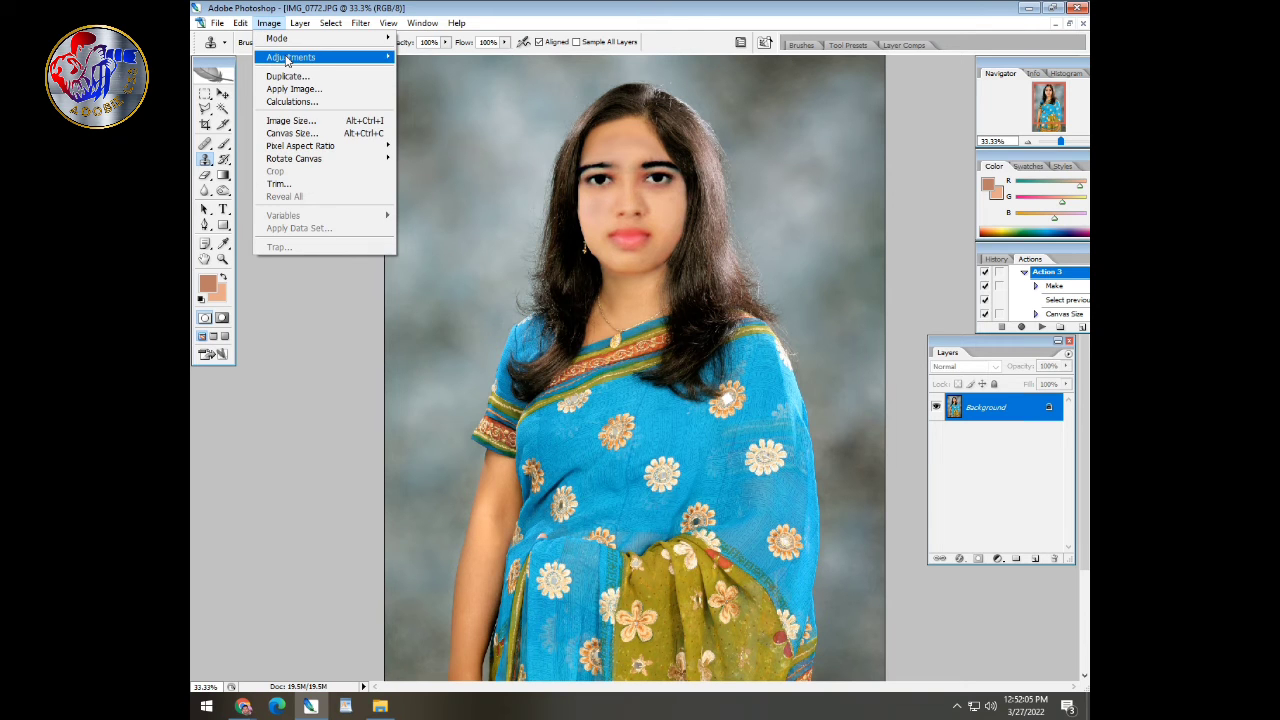
mouse_move(287, 59)
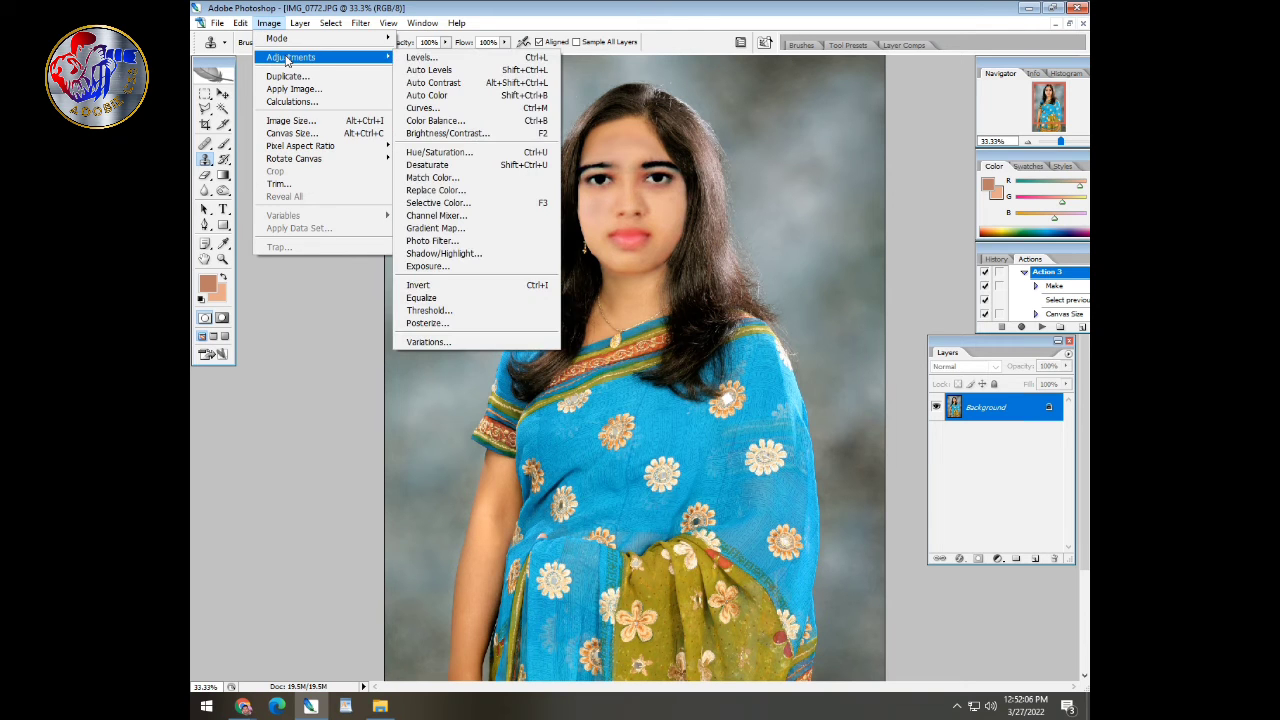
left_click(447, 95)
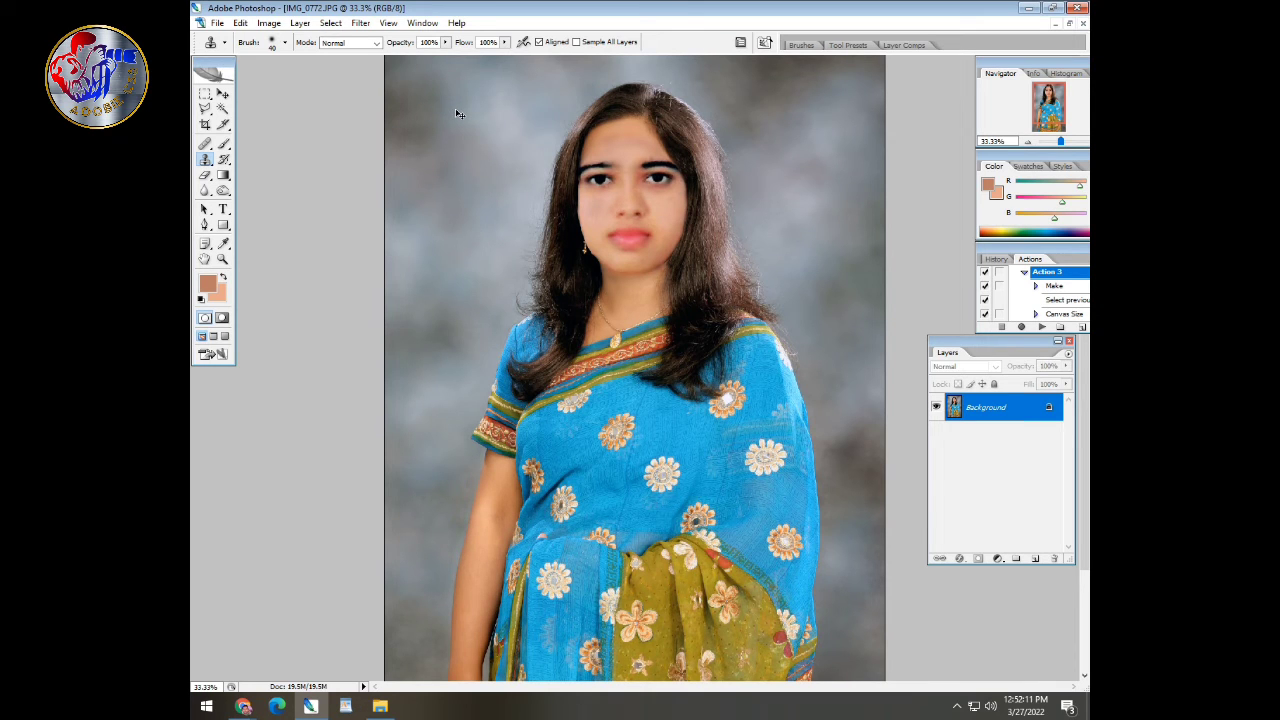
Step: Brighten the portrait's midtones with an RGB curve point at input 120, output 136
key("ctrl+m")
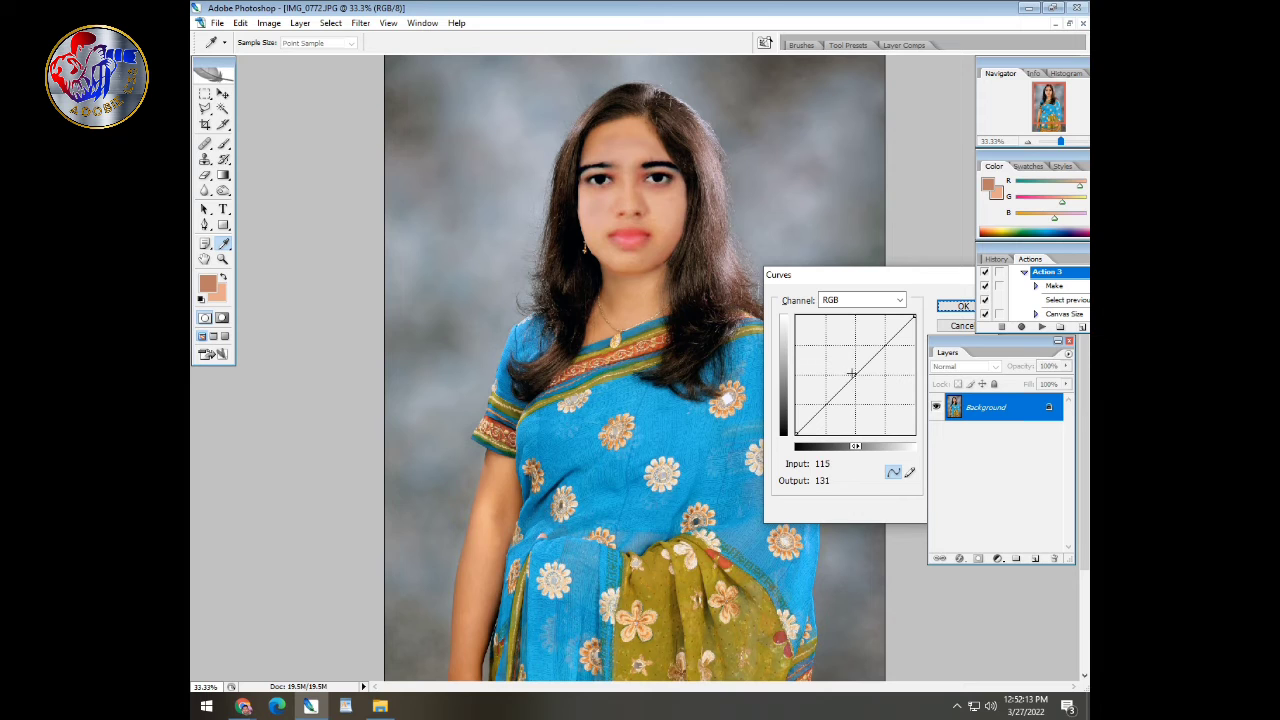
left_click(849, 372)
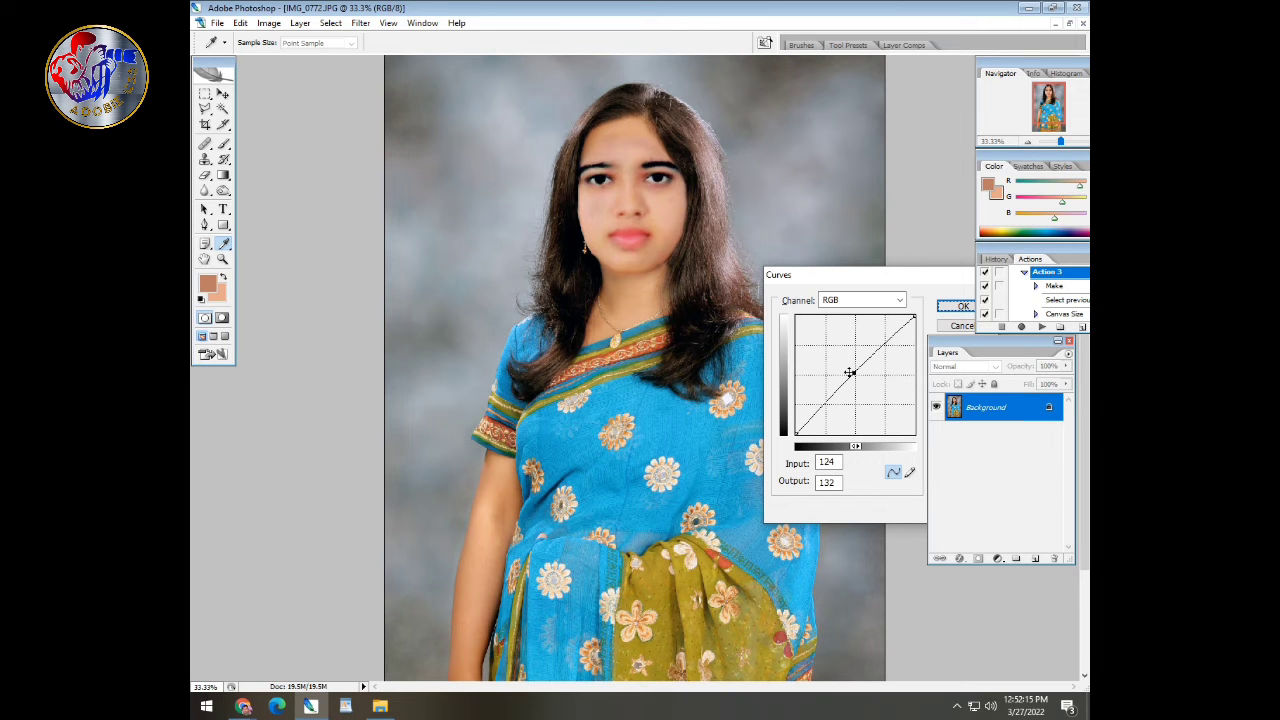
left_click_drag(849, 372, 847, 370)
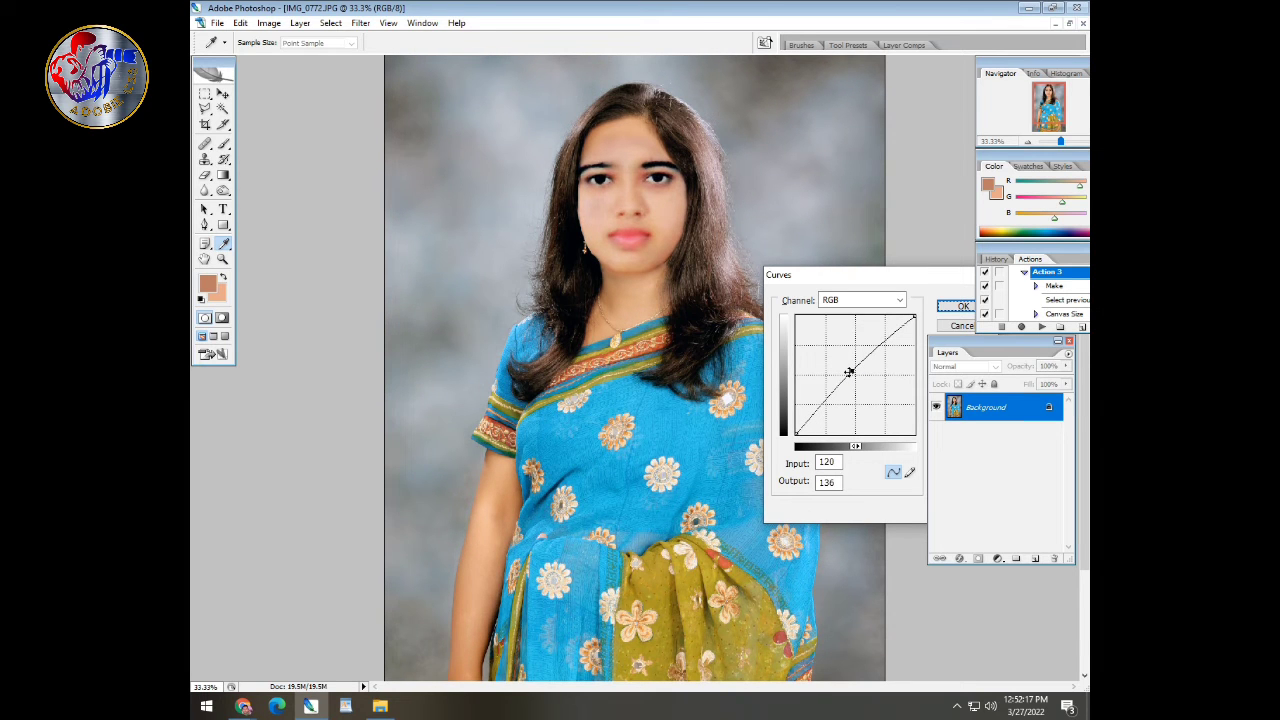
key("Return")
key("s")
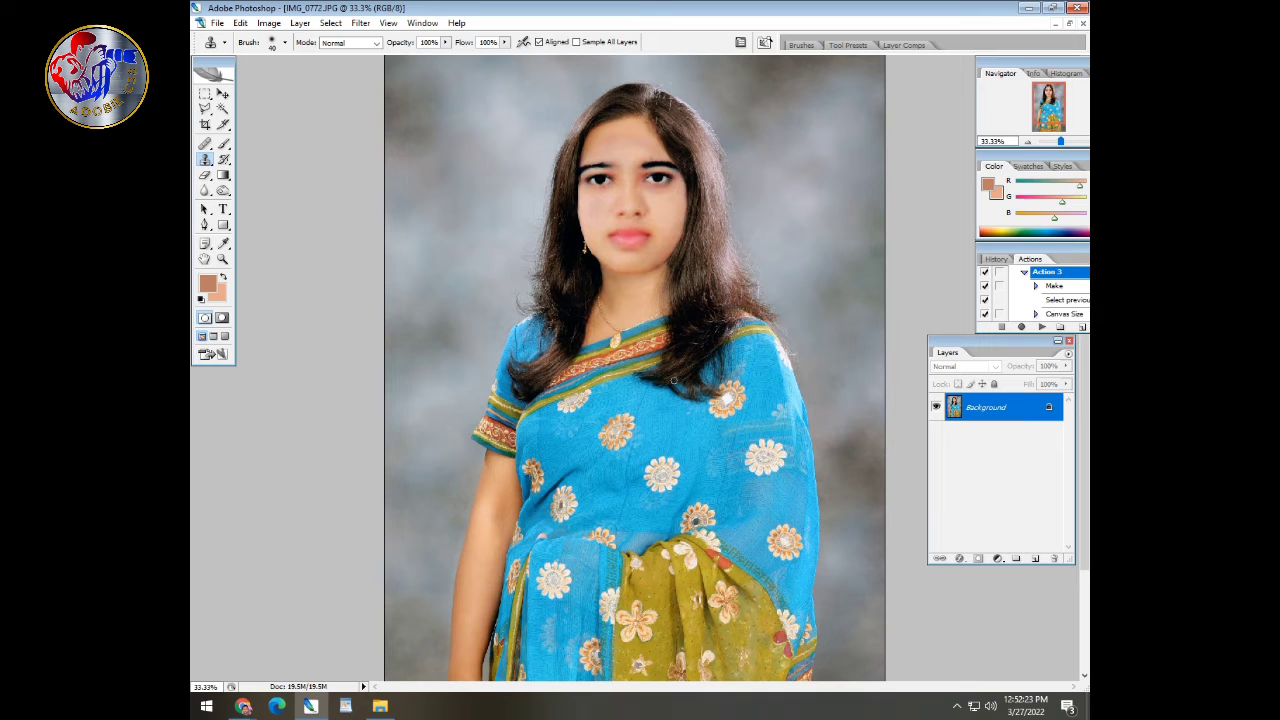
Step: Adjust the Reds with Selective Color, setting Black to -18%, Yellow to +44% and Magenta to +3%, and fine-tuning Cyan
key("alt+i")
key("a")
key("s")
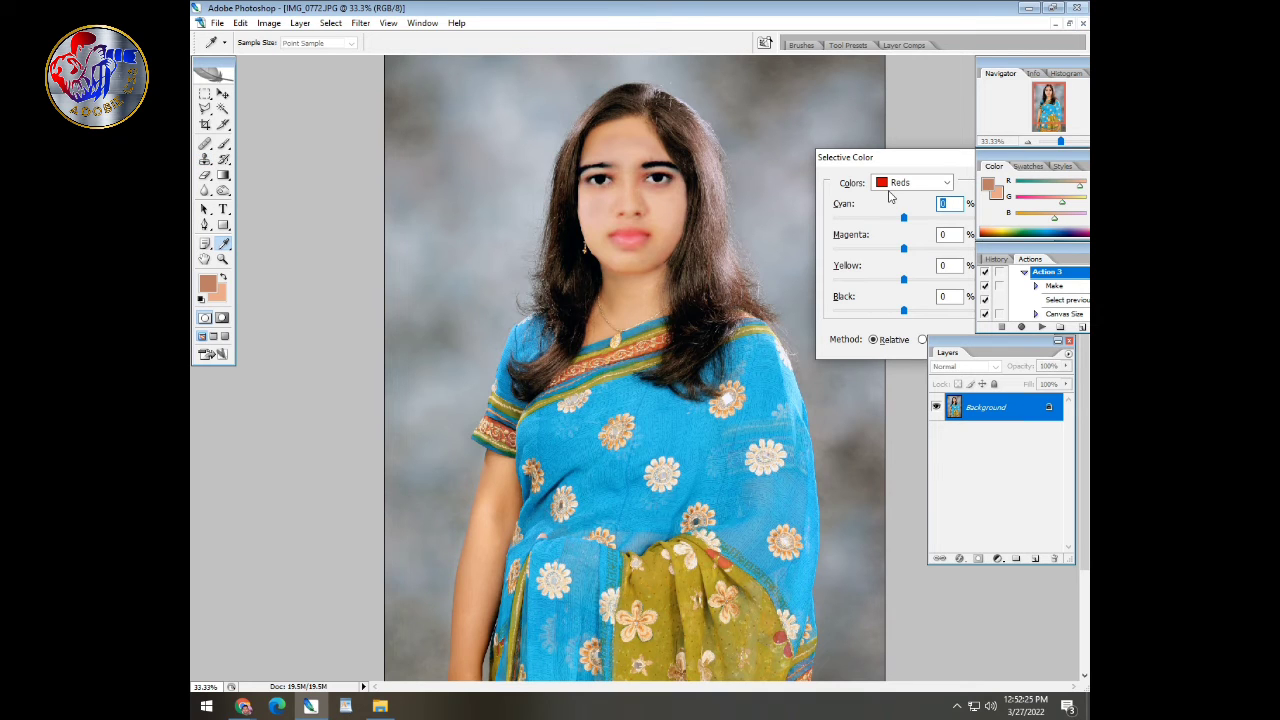
mouse_move(906, 316)
left_mouse_down()
mouse_move(935, 316)
mouse_move(868, 328)
mouse_move(944, 319)
mouse_move(895, 333)
left_mouse_up()
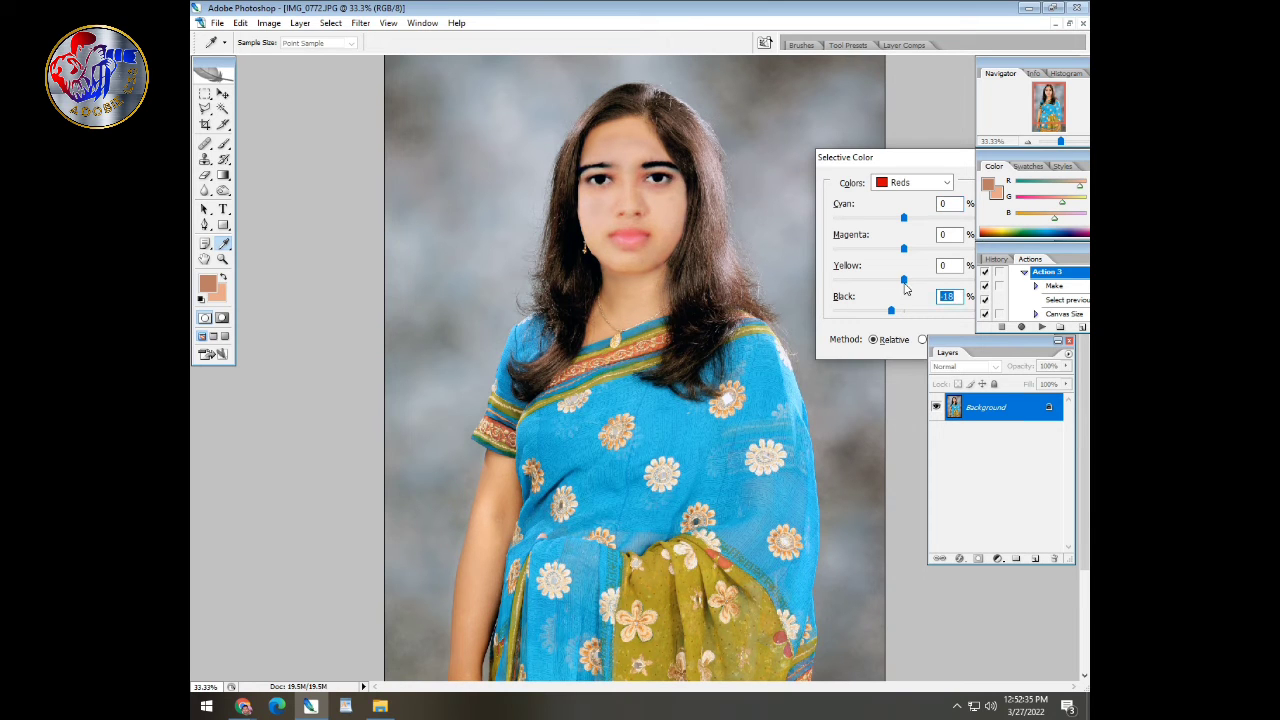
left_click_drag(905, 280, 899, 230)
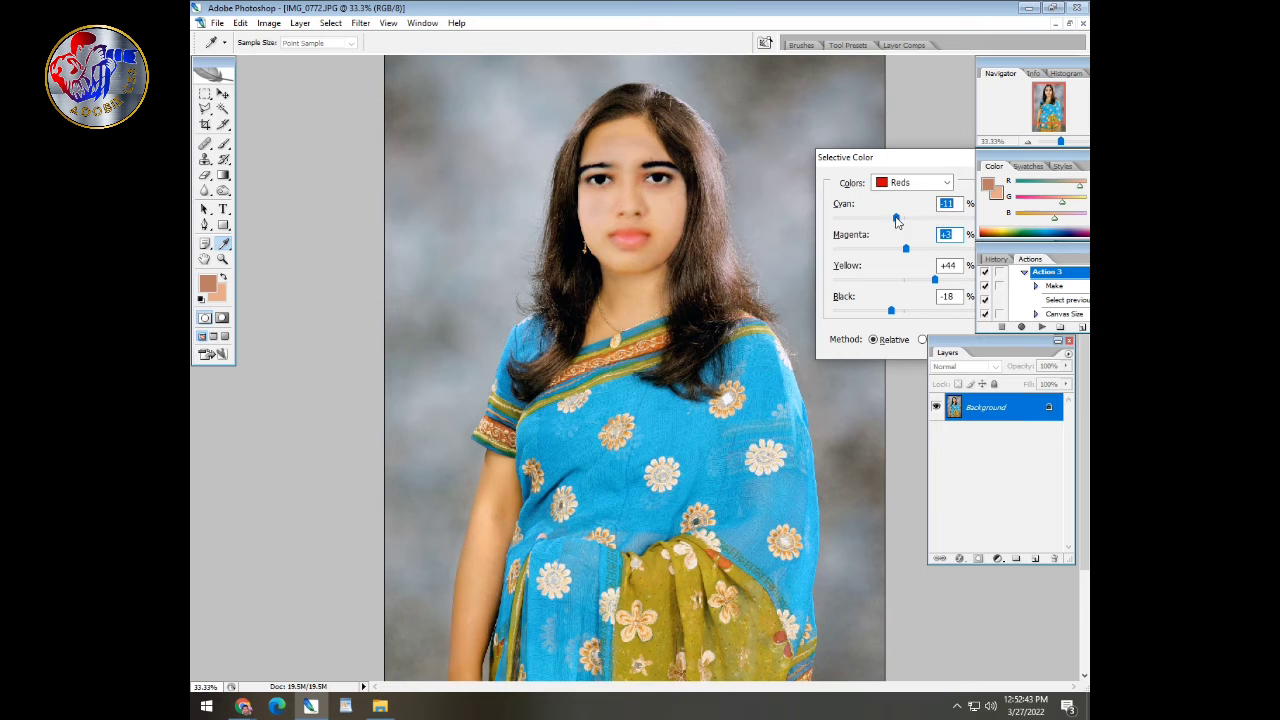
left_click_drag(896, 220, 932, 230)
key("Return")
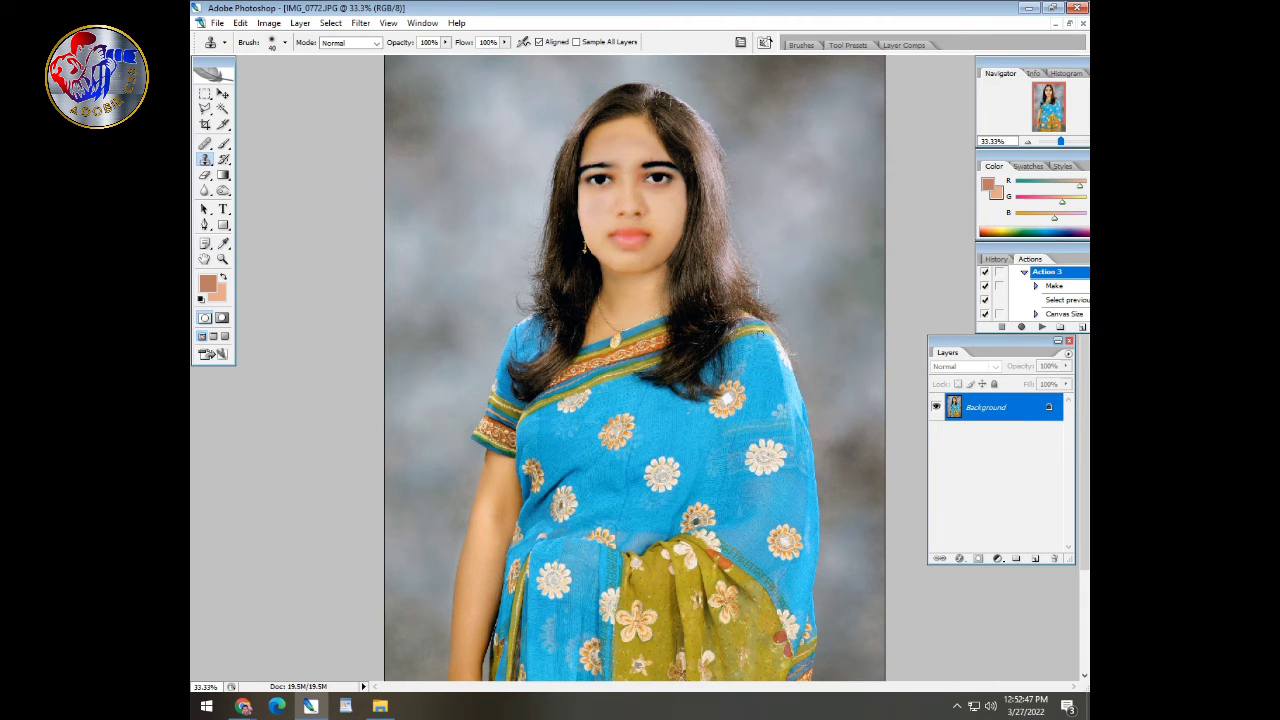
Step: Run the grain-removal action on the whole portrait, setting Noise Reduction to 25% with 3 Multichannel degraining passes
key("ctrl+minus")
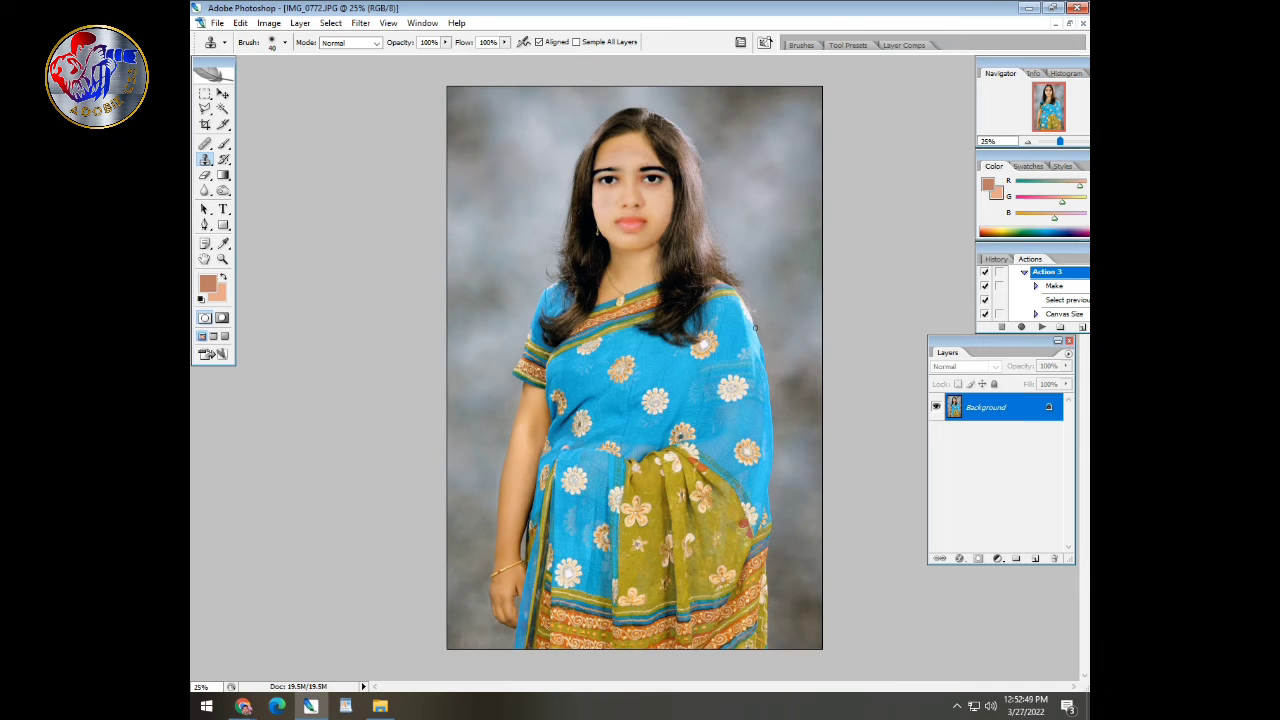
key("F2")
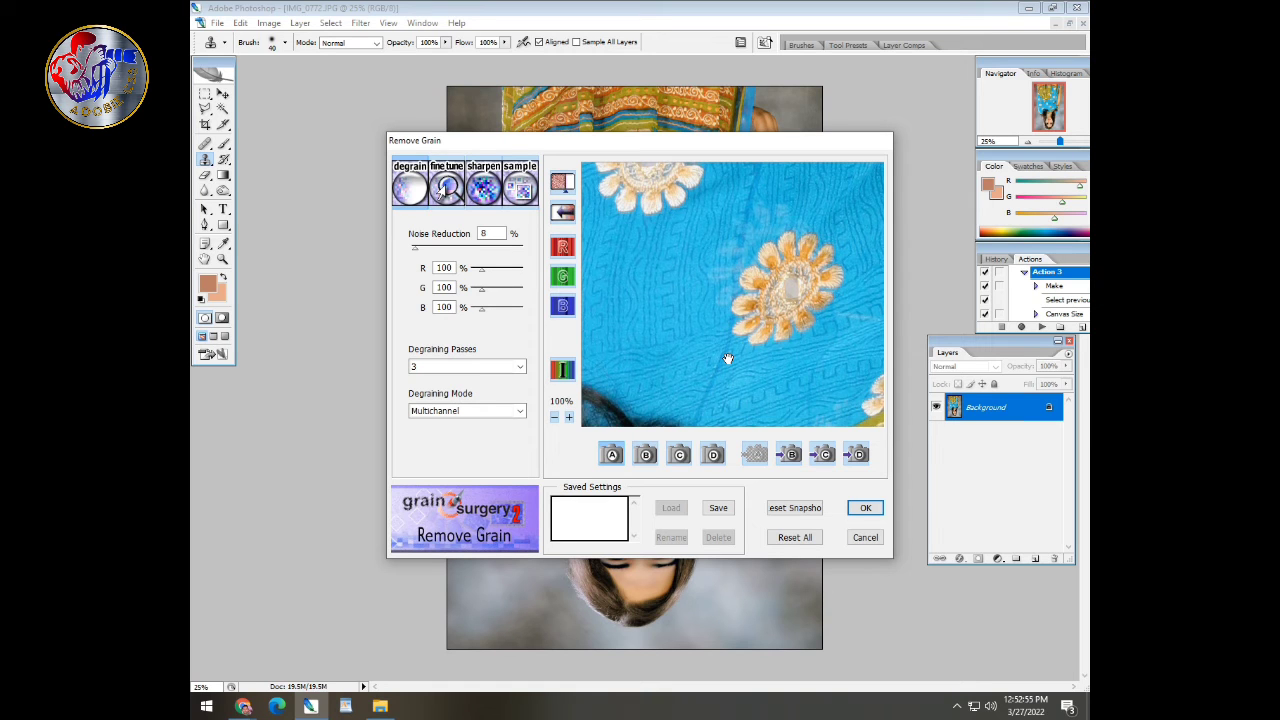
left_click_drag(727, 358, 720, 186)
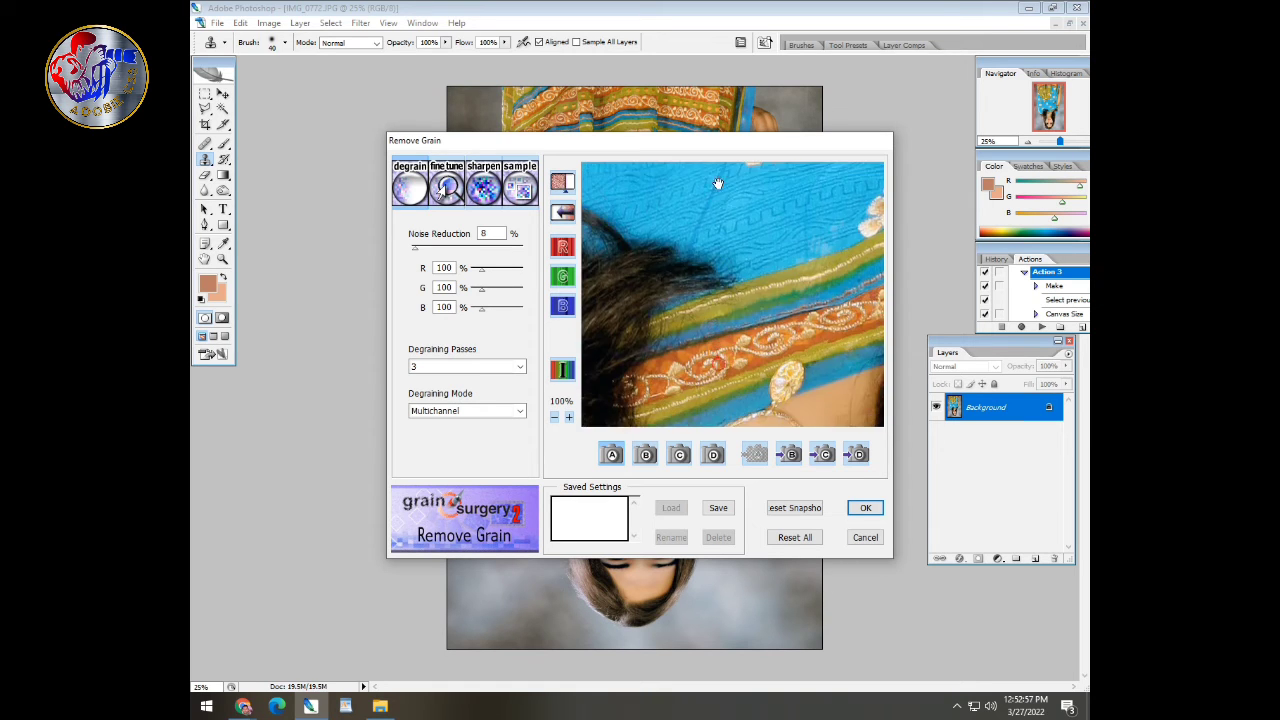
left_click_drag(711, 323, 730, 135)
left_click_drag(740, 302, 737, 225)
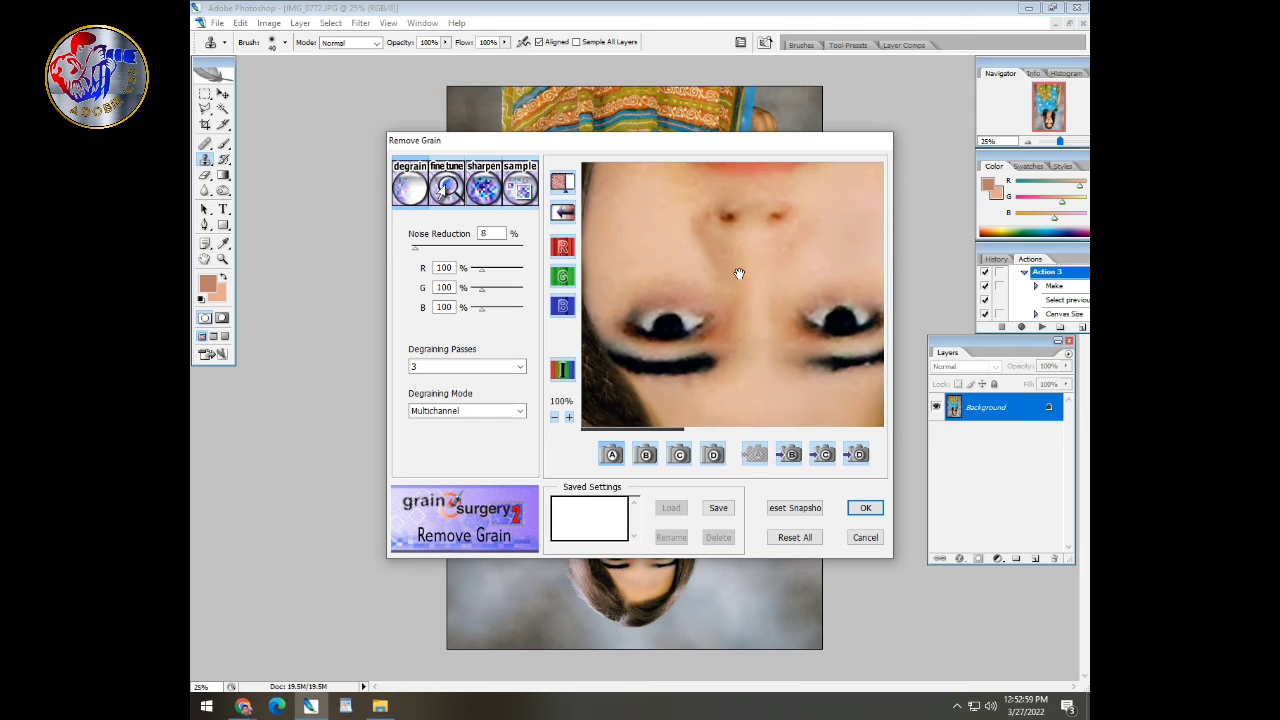
left_click(422, 248)
left_click_drag(747, 293, 729, 387)
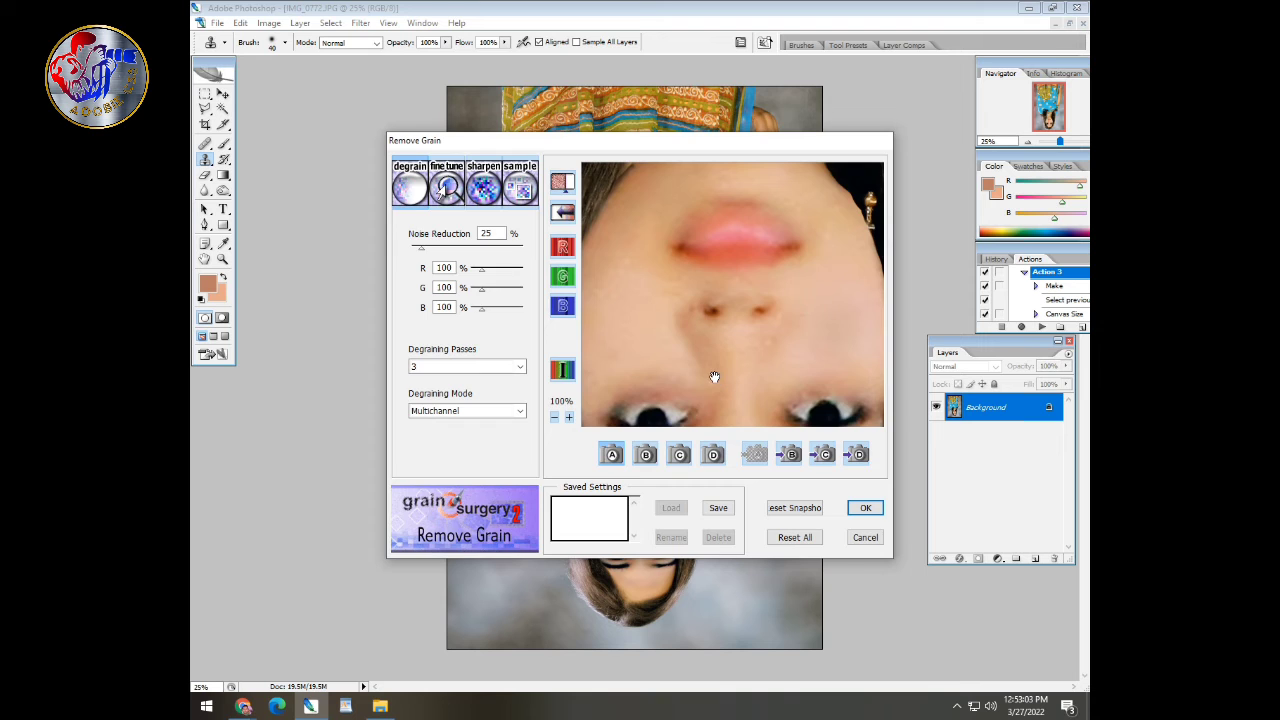
key("Return")
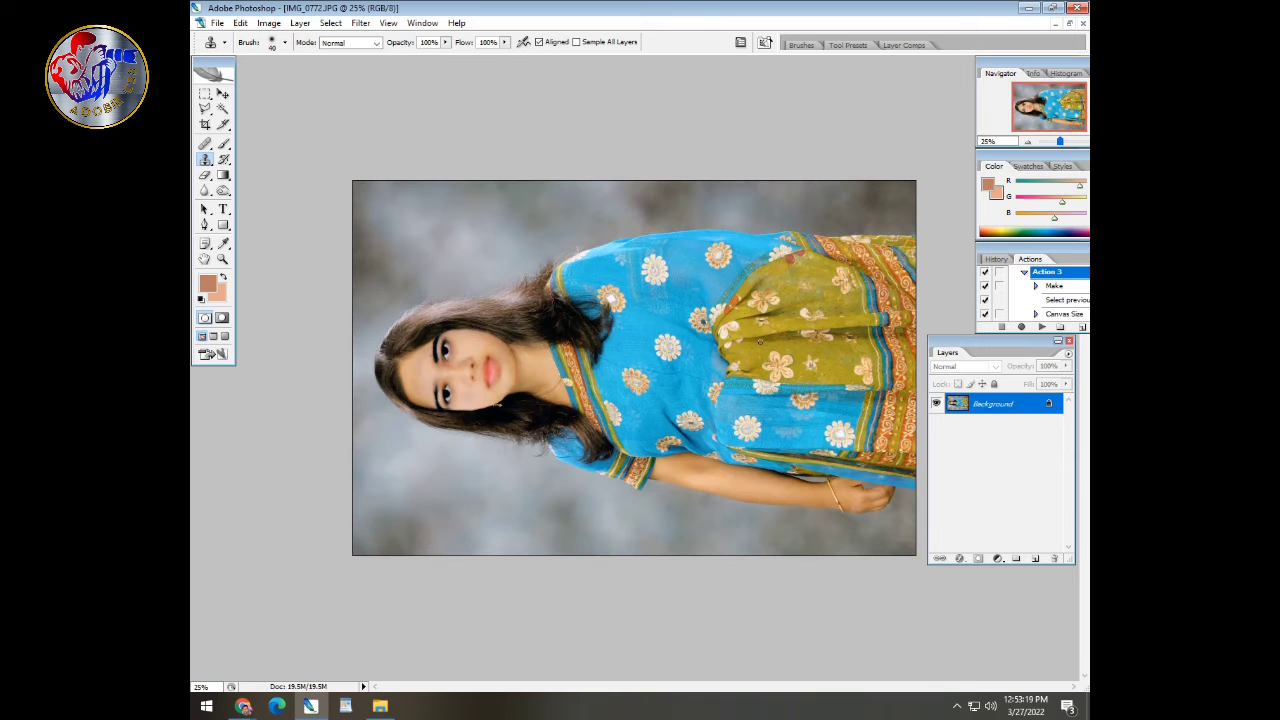
Step: Even out the forehead's skin tone with a size 90 soft brush at 20% opacity and flow, using sampled skin colors
key("ctrl+plus")
key("ctrl+plus")
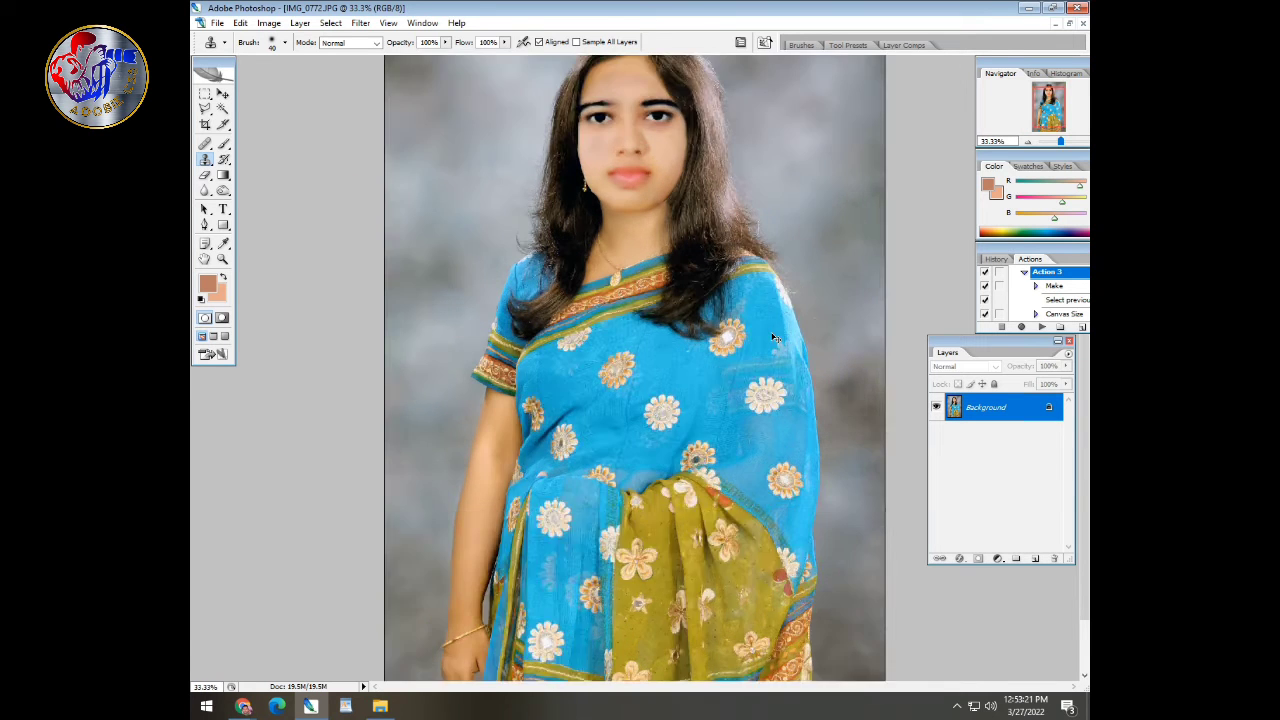
left_click_drag(657, 214, 566, 602)
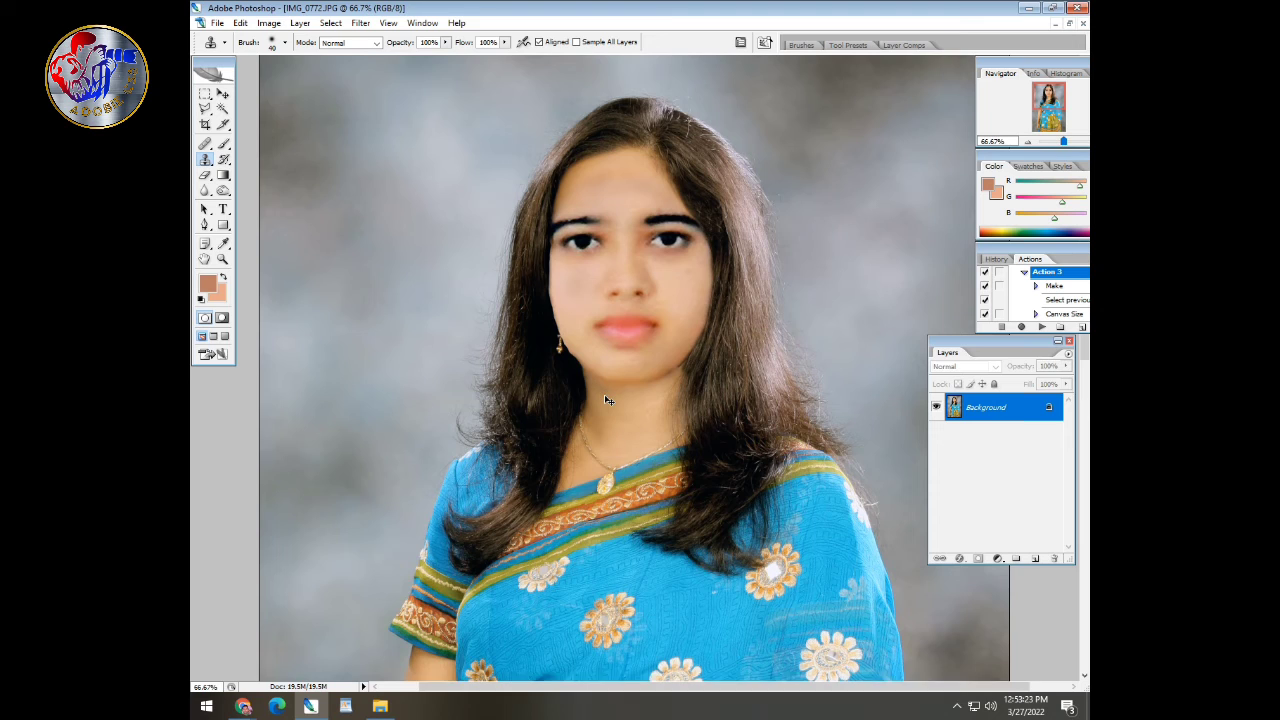
key("ctrl+plus")
key("ctrl+plus")
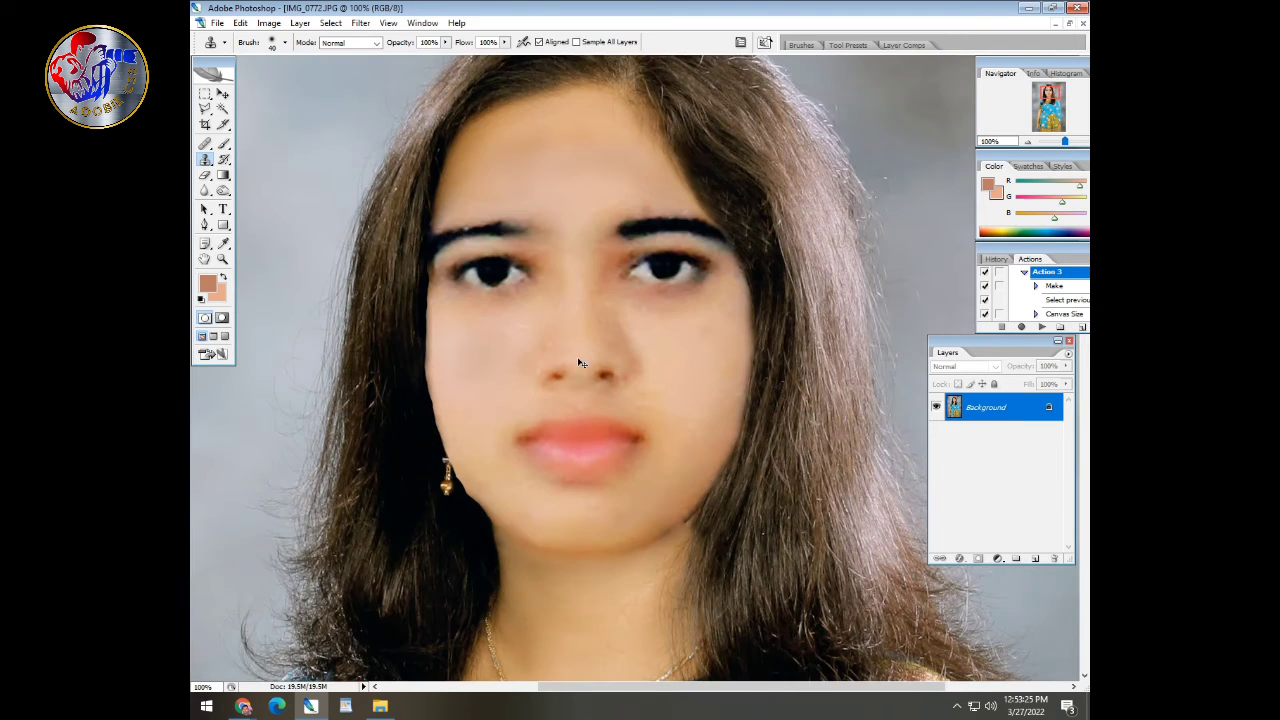
left_click_drag(587, 284, 597, 433)
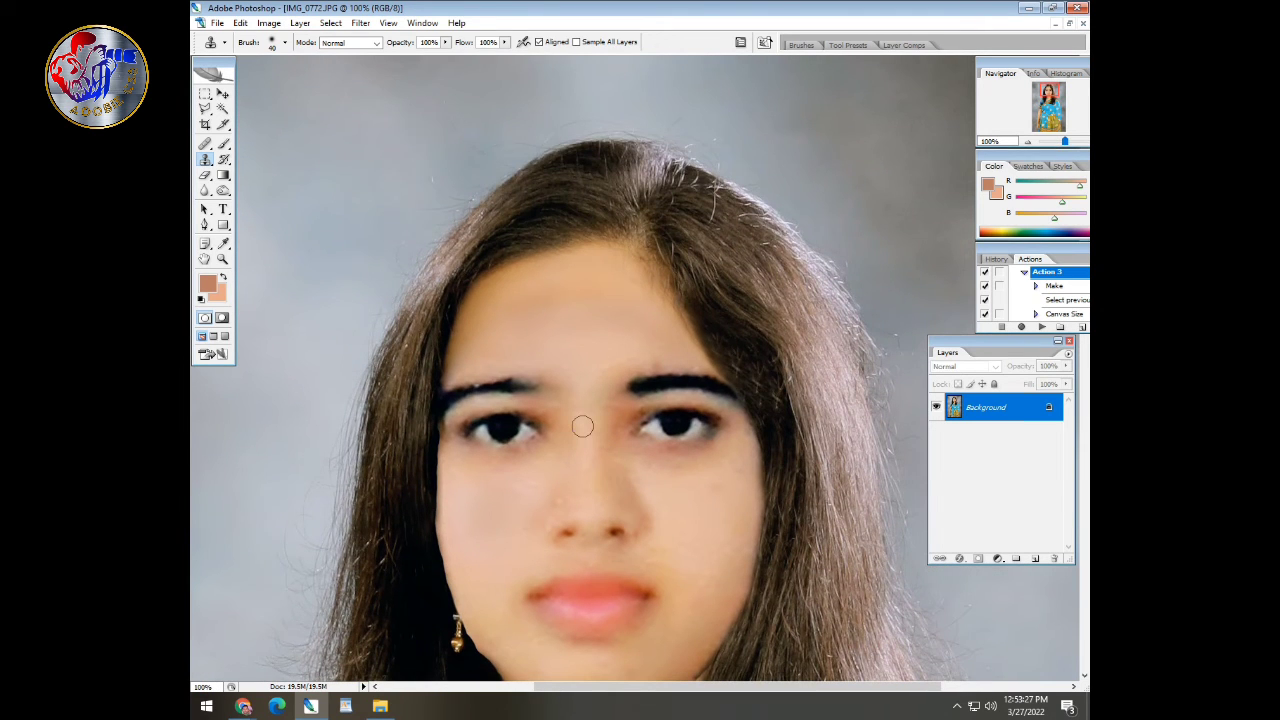
key("b")
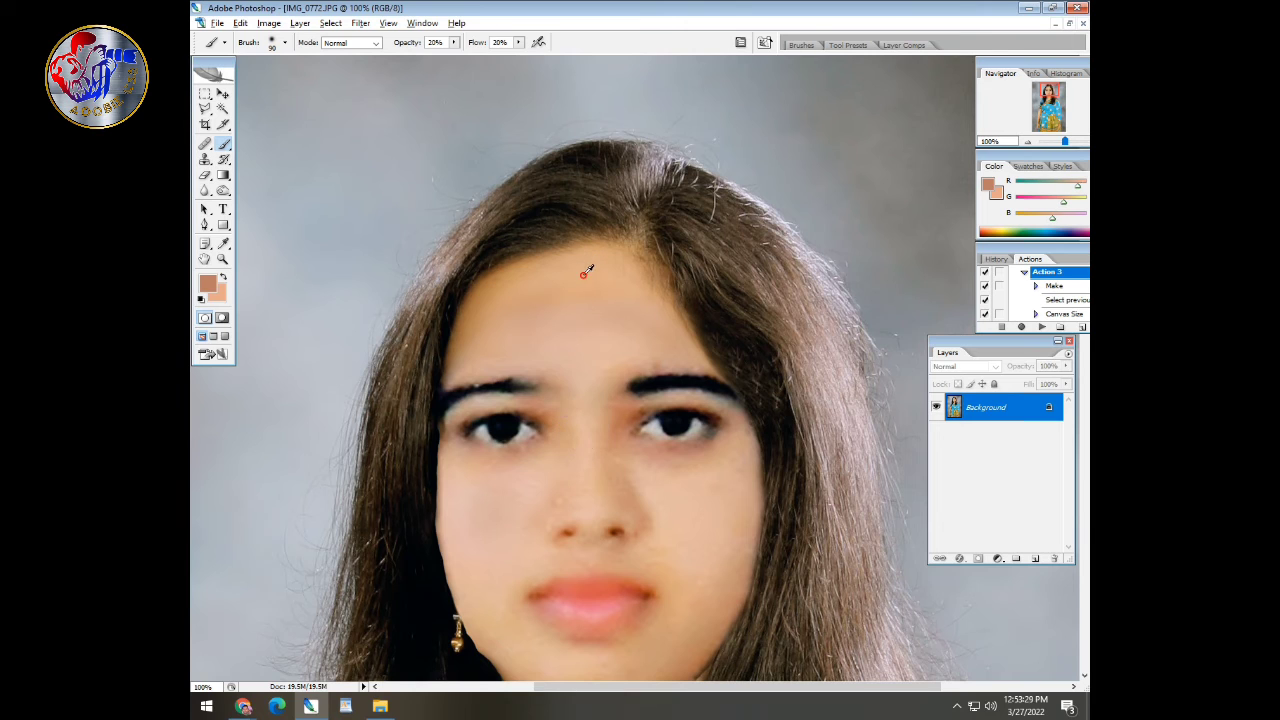
left_click(223, 278)
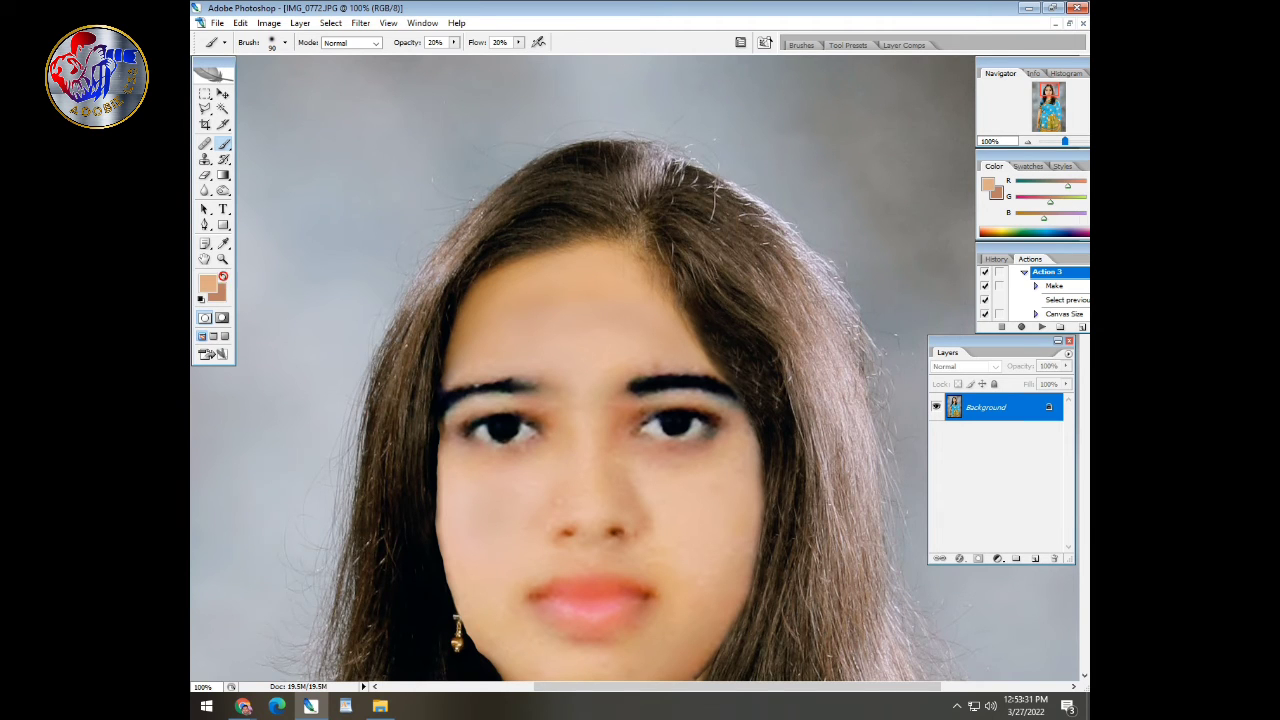
mouse_move(621, 315)
left_mouse_down()
mouse_move(574, 317)
mouse_move(654, 343)
mouse_move(521, 338)
mouse_move(549, 300)
mouse_move(482, 351)
mouse_move(541, 315)
mouse_move(495, 323)
mouse_move(509, 314)
mouse_move(483, 312)
left_mouse_up()
left_click(485, 301, "alt")
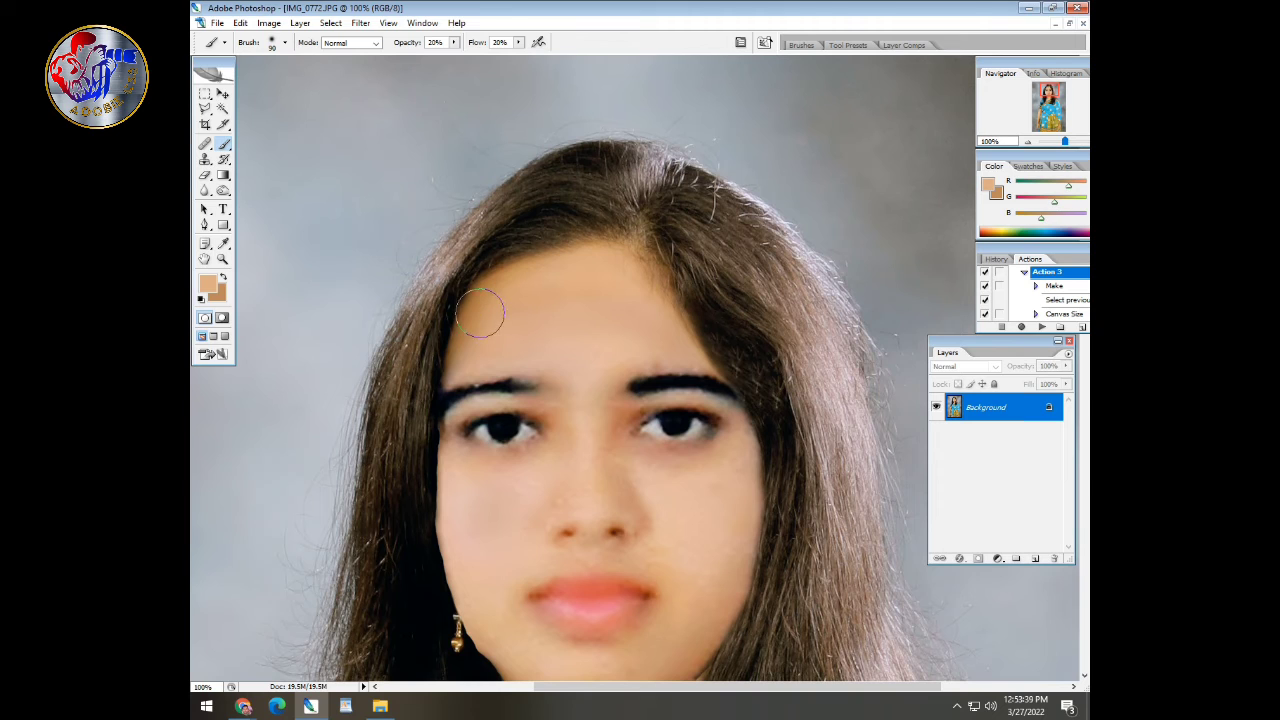
left_click(223, 278)
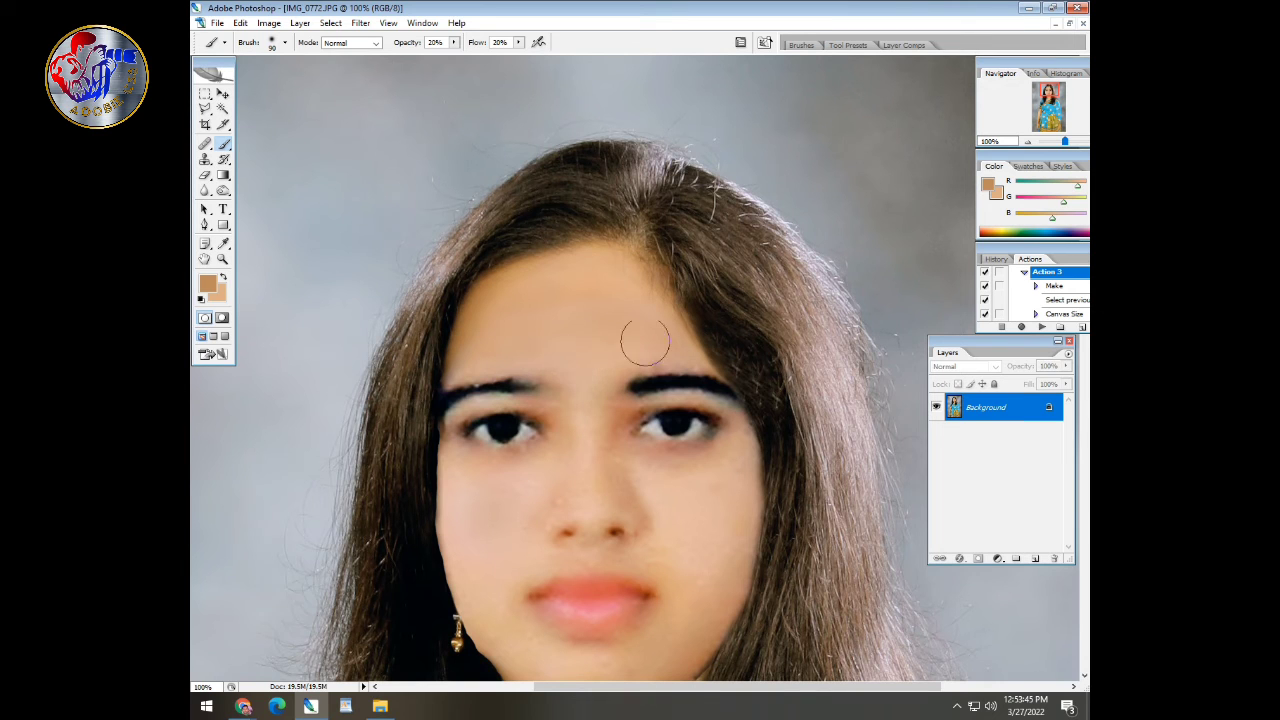
left_click_drag(586, 374, 566, 300)
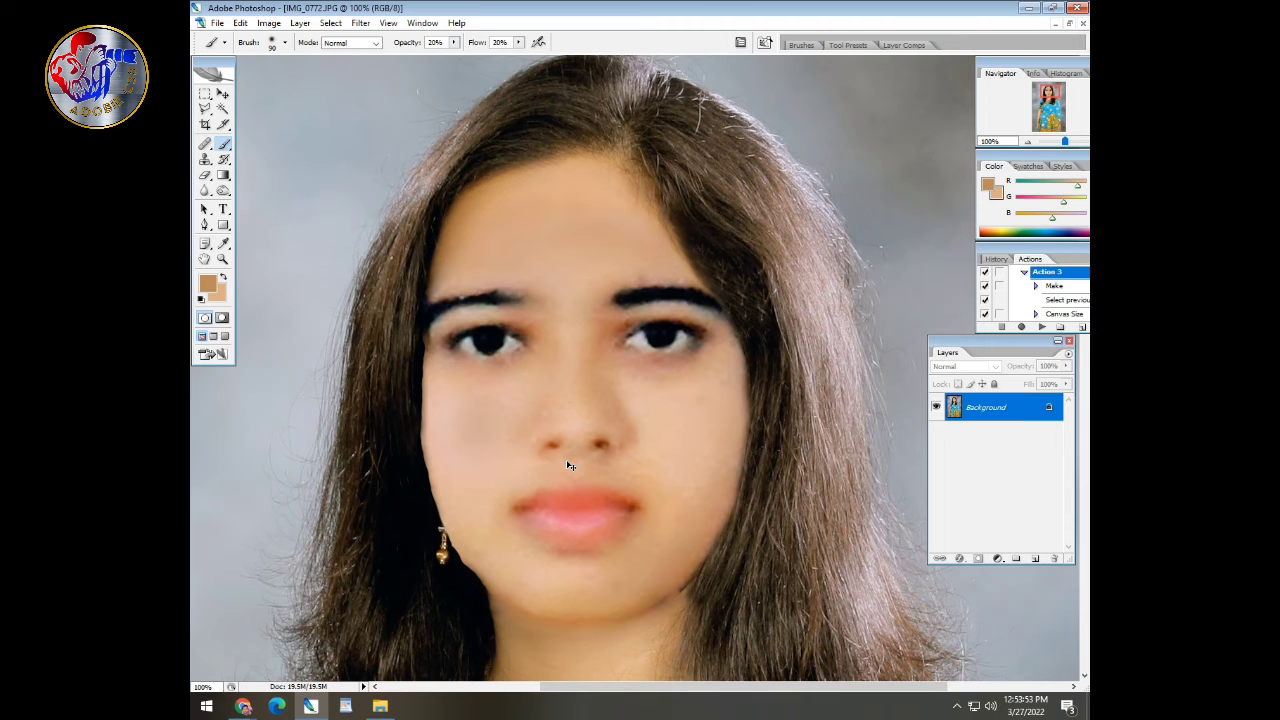
Step: Clone dark hair along the cheek and jaw outline on the earring side with the size 40 Clone Stamp, reducing its size around the earring
key("ctrl+plus")
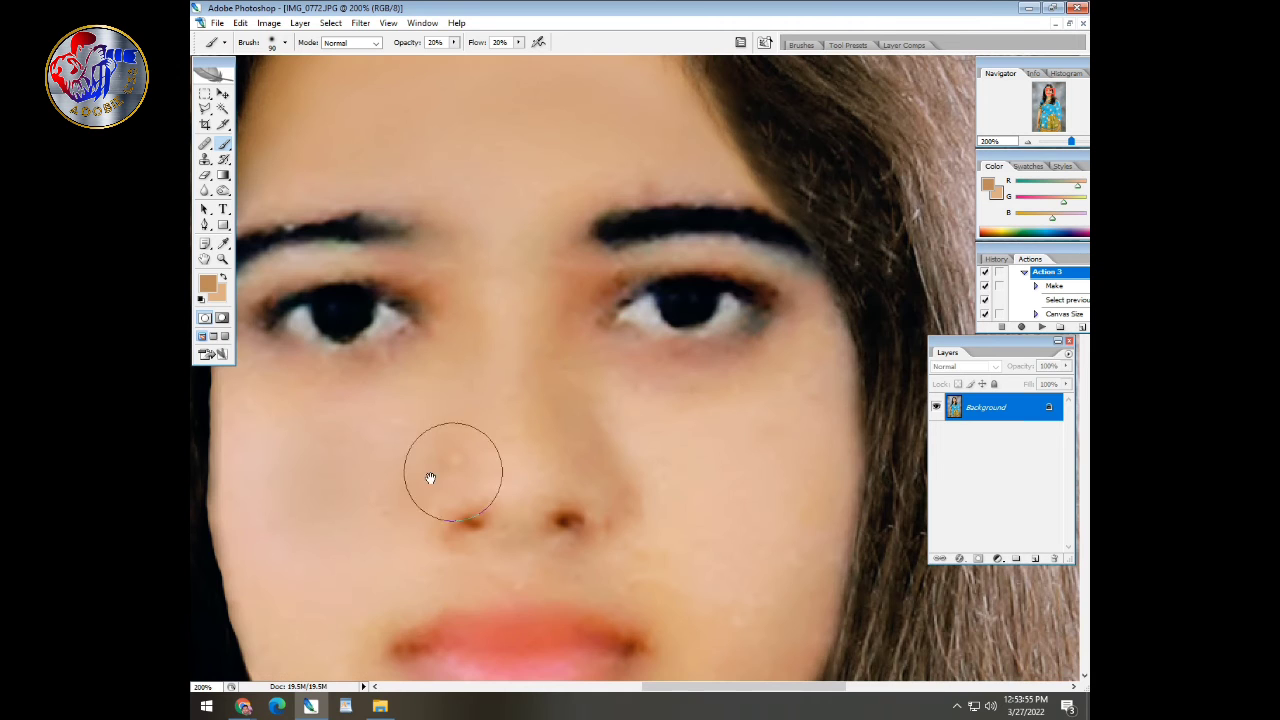
left_click_drag(349, 486, 669, 397)
key("s")
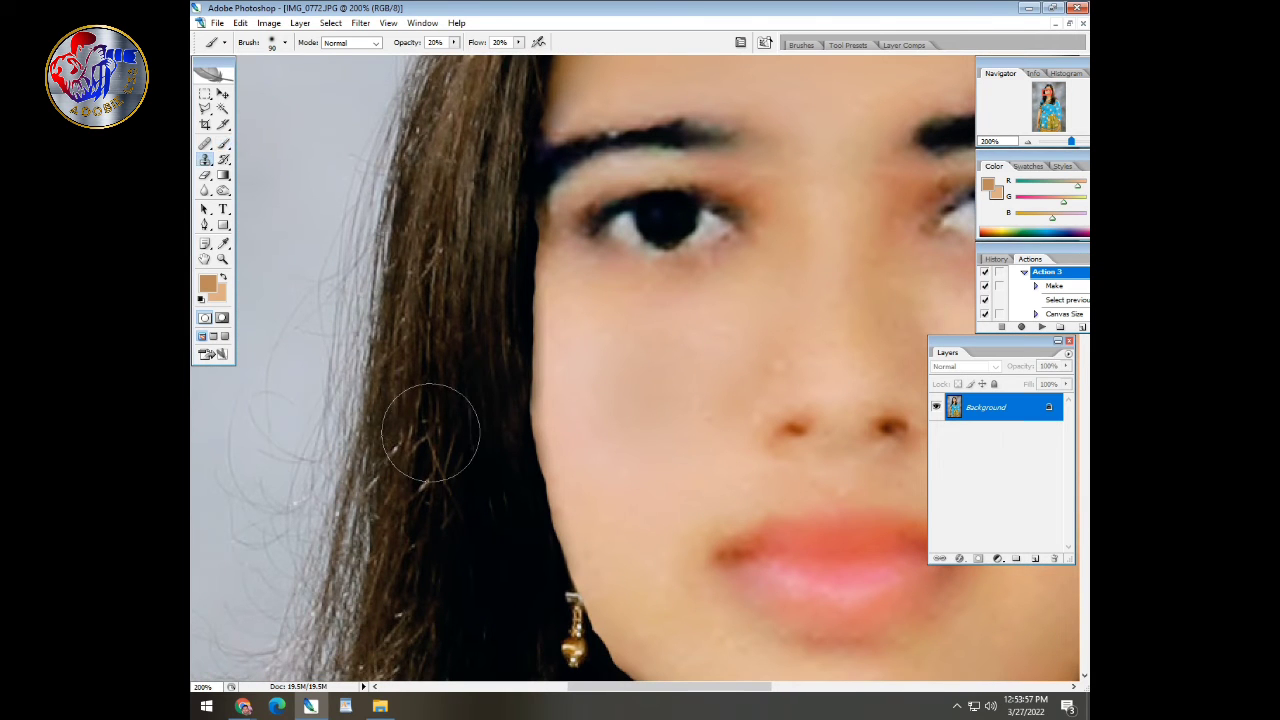
left_click(503, 226, "alt")
mouse_move(521, 229)
left_mouse_down()
mouse_move(527, 422)
mouse_move(556, 600)
left_mouse_up()
left_click_drag(556, 600, 452, 394)
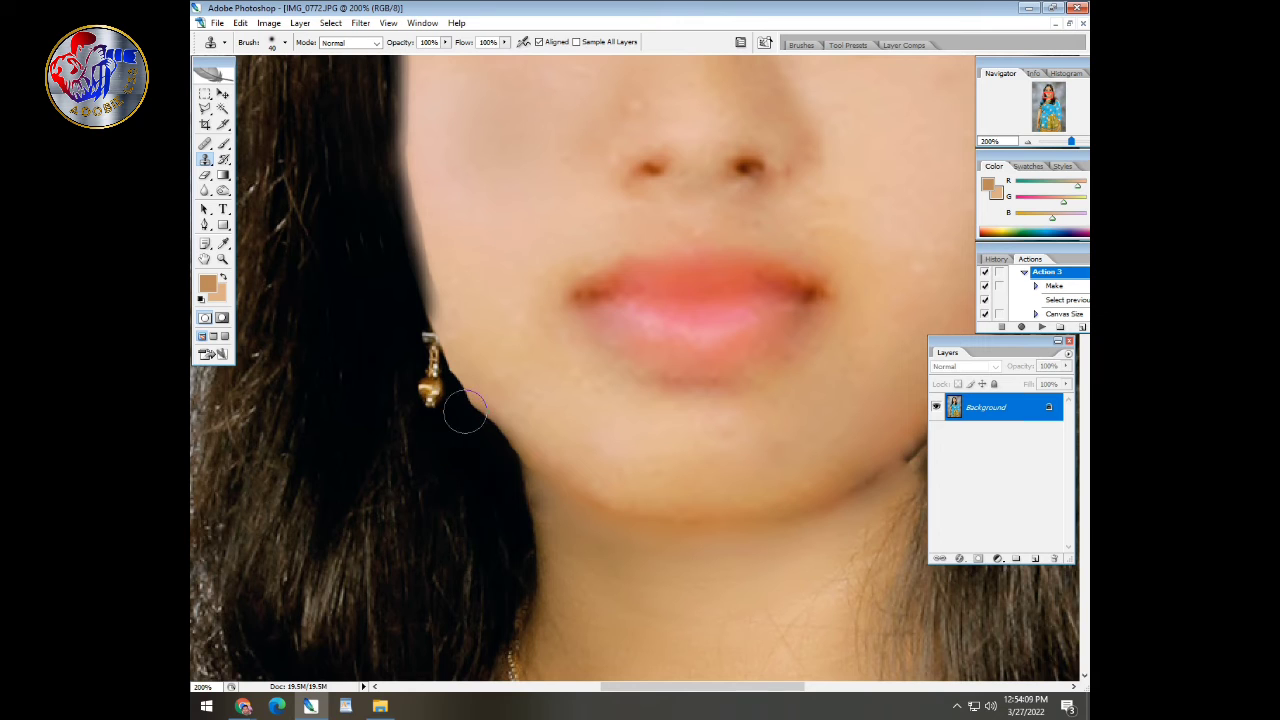
key("bracketleft")
key("ctrl+minus")
key("ctrl+minus")
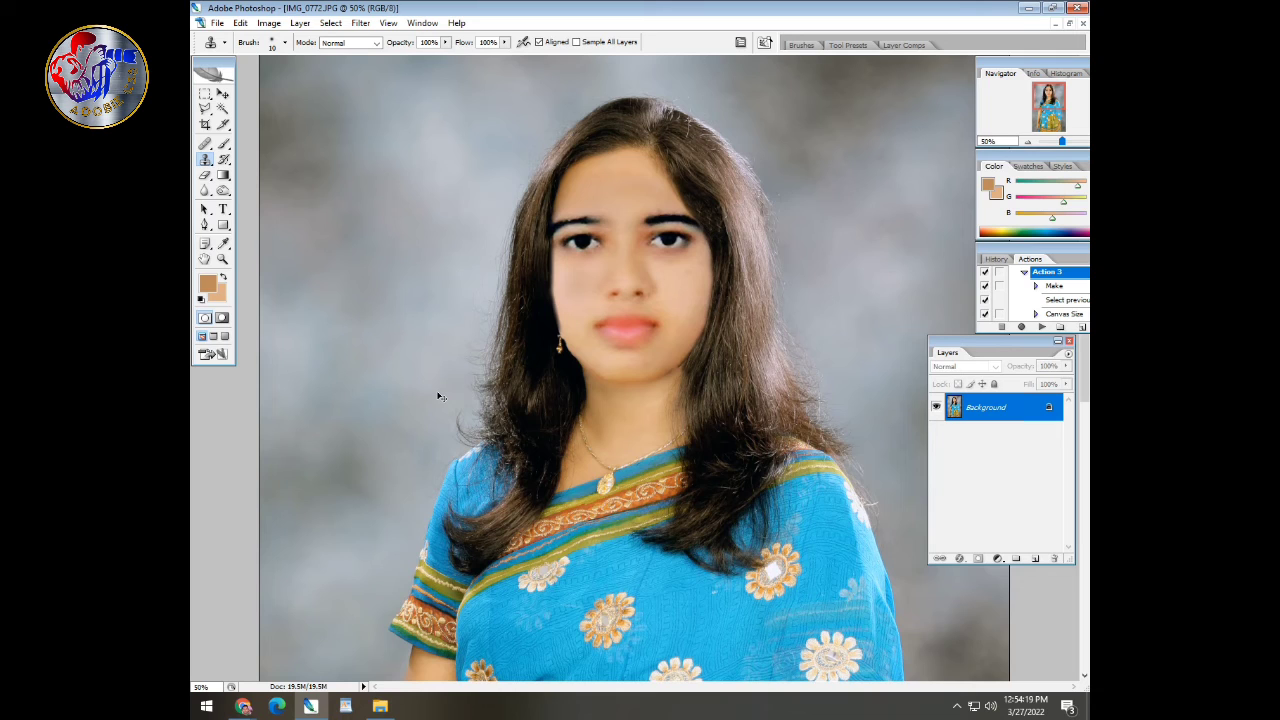
key("alt+BackSpace")
key("ctrl+minus")
key("ctrl+minus")
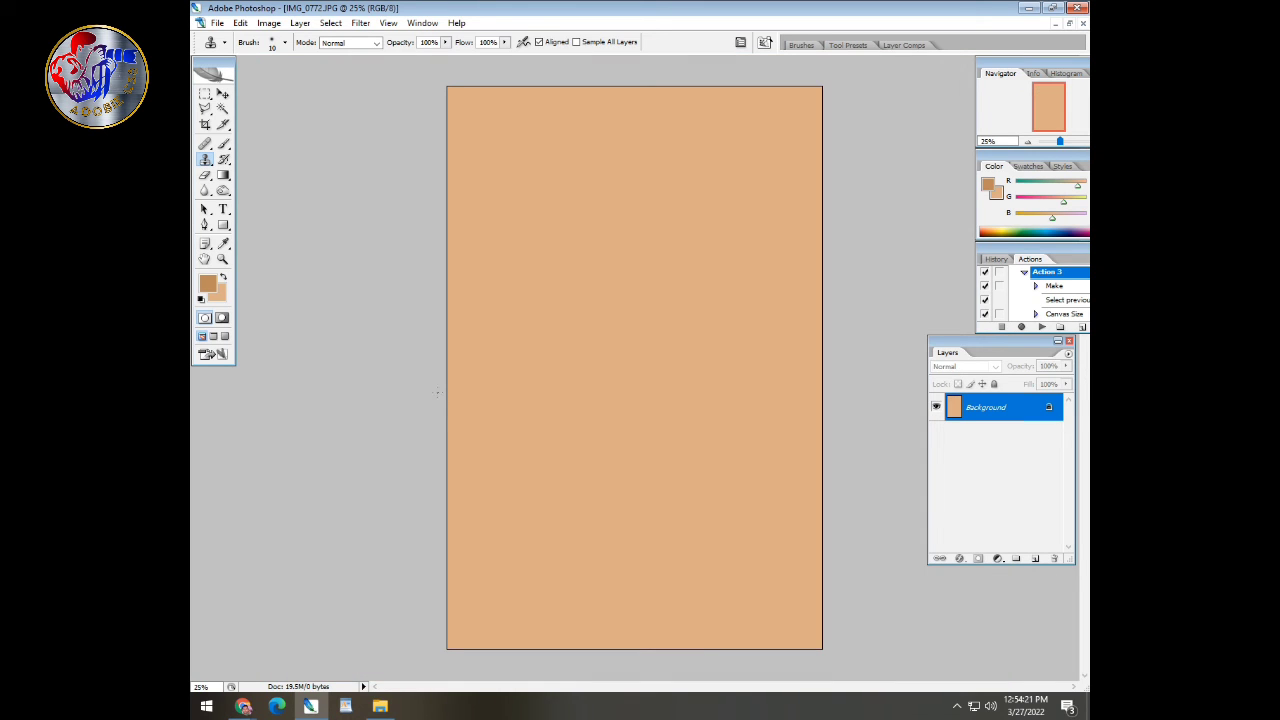
key("ctrl+z")
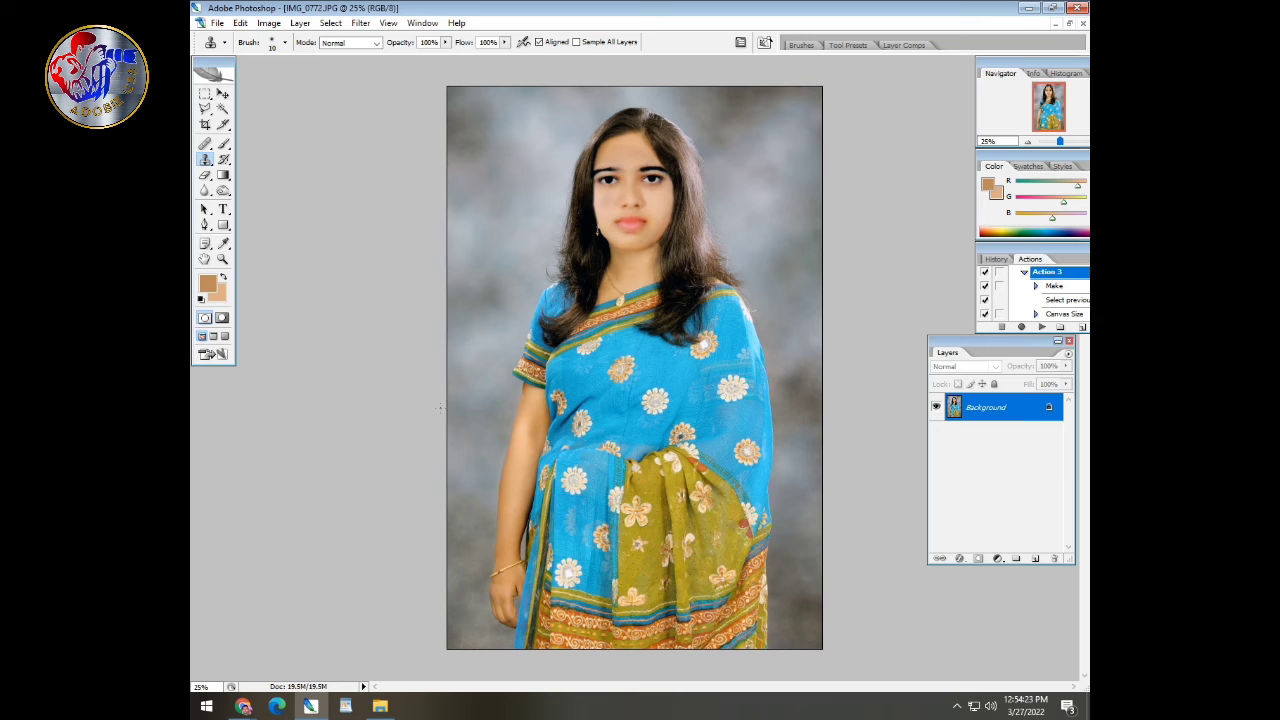
Step: Clean up the jaw edge between the earring and chin by cloning dark hair with the Clone Stamp at size 20 and smaller
key("ctrl+plus")
key("ctrl+plus")
key("ctrl+plus")
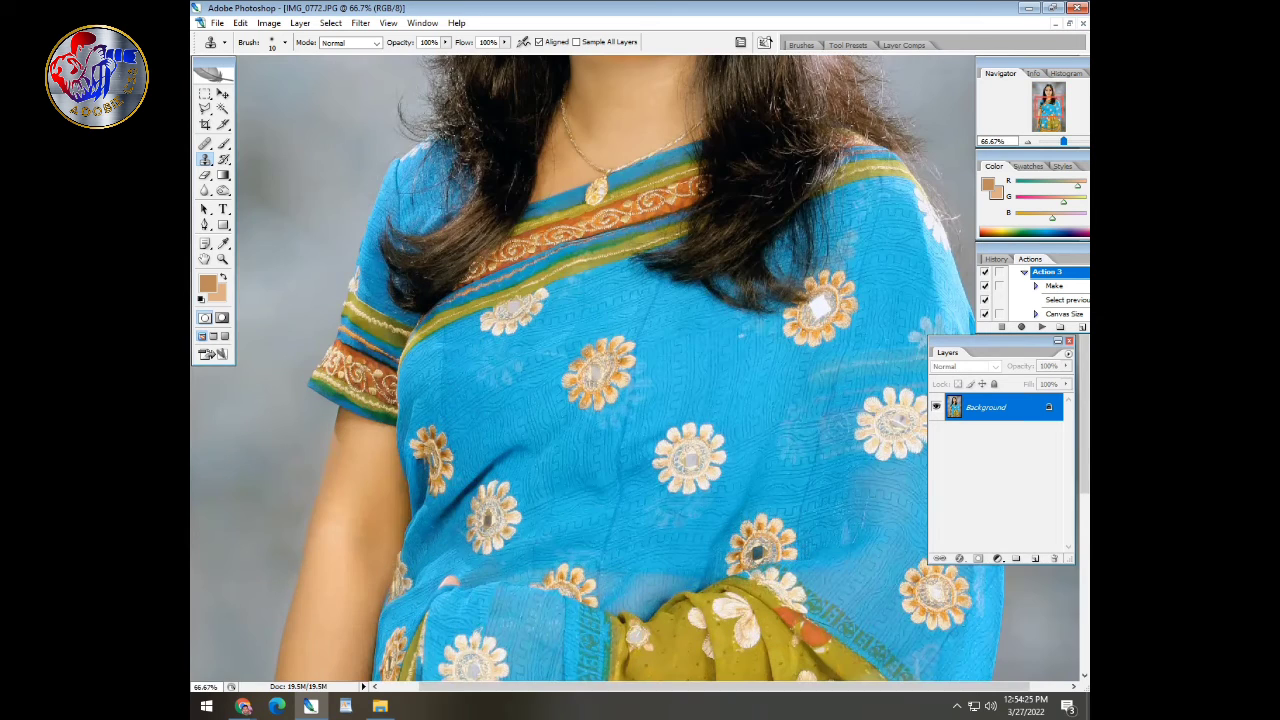
left_click_drag(524, 138, 558, 508)
key("ctrl+plus")
key("ctrl+plus")
key("ctrl+plus")
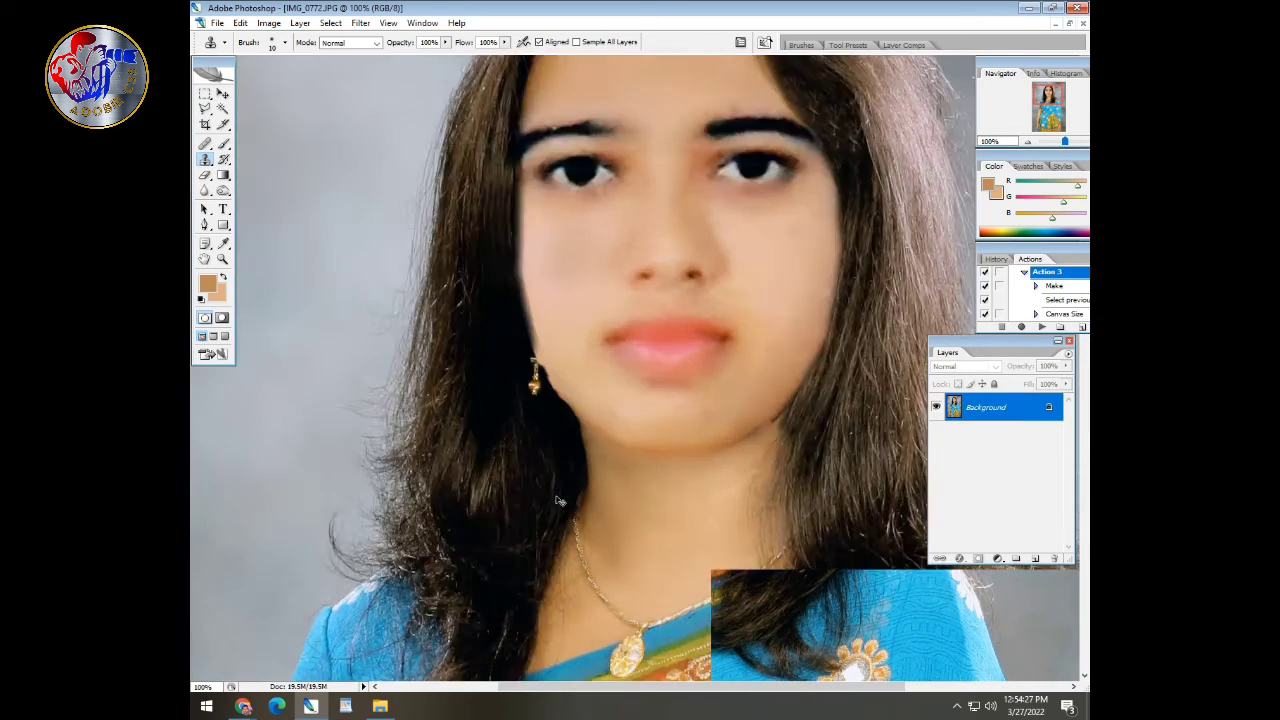
left_click_drag(393, 488, 393, 456)
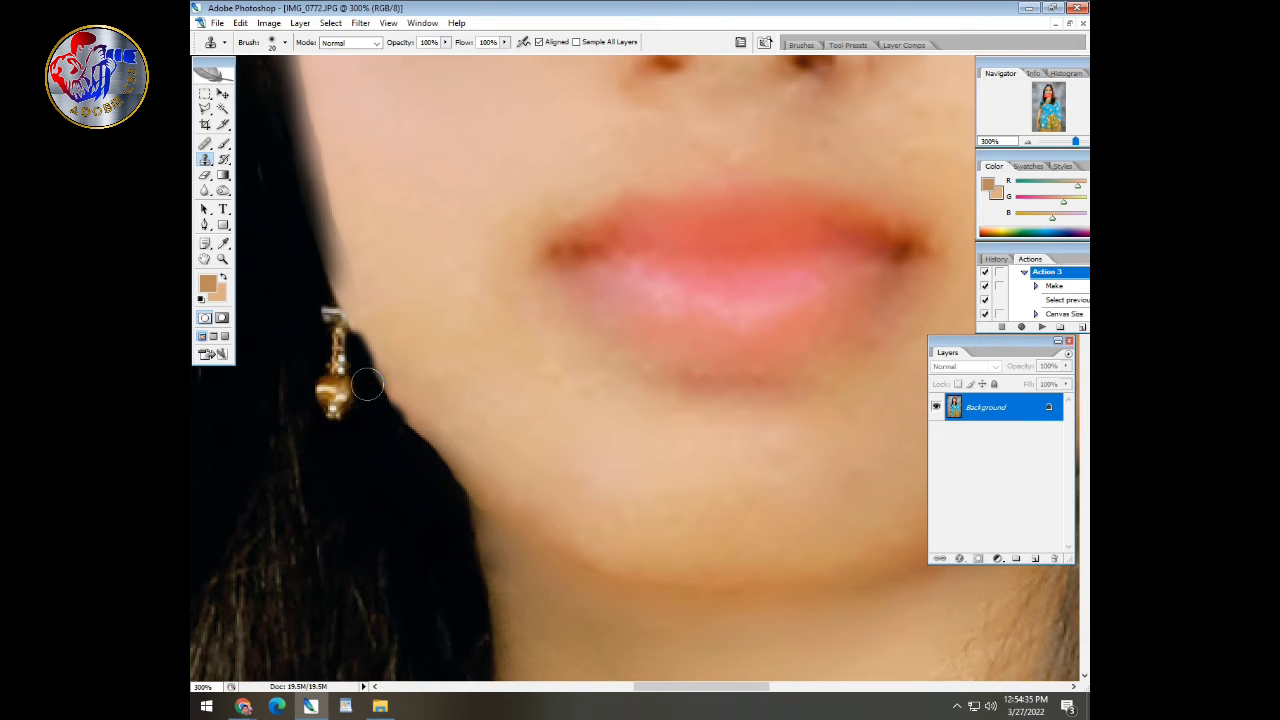
mouse_move(367, 383)
left_mouse_down()
mouse_move(433, 479)
mouse_move(387, 427)
left_mouse_up()
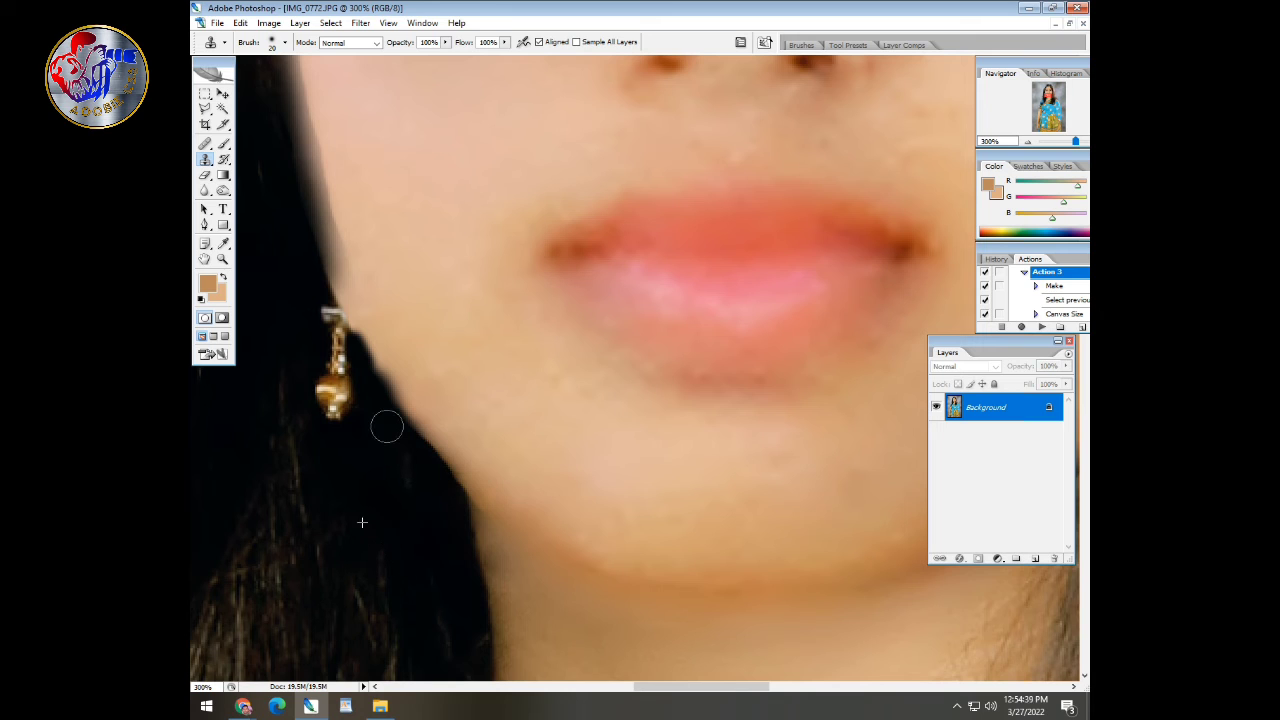
key("bracketleft")
key("bracketleft")
key("ctrl+minus")
key("ctrl+minus")
key("ctrl+minus")
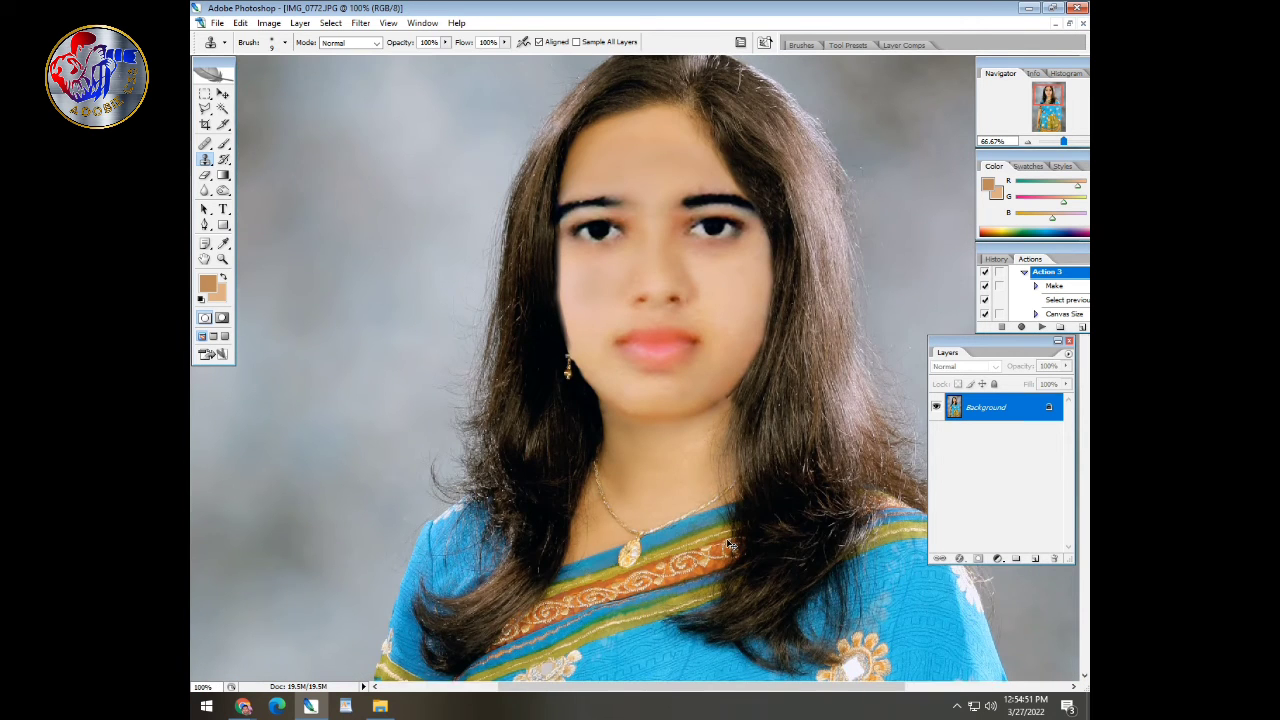
Step: Paint sampled cheek color along the face edge above the earring with a size 40 brush at 20% opacity and flow
key("ctrl+plus")
key("ctrl+plus")
key("ctrl+plus")
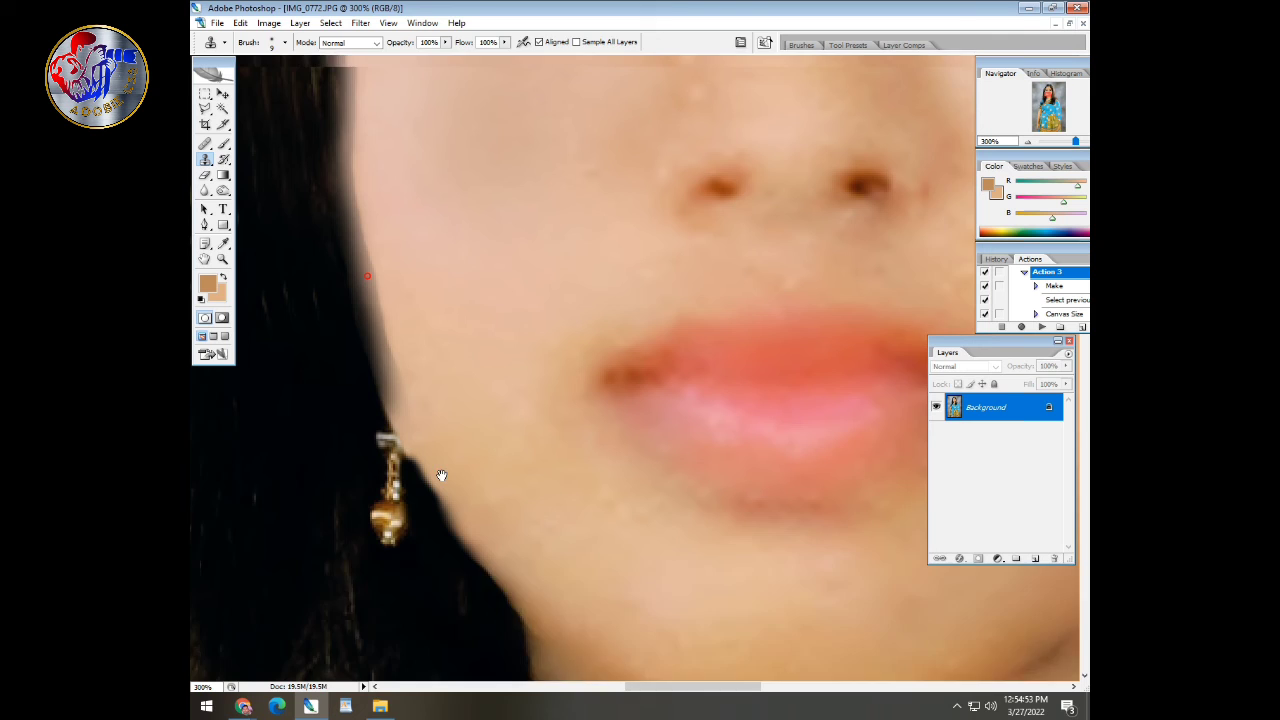
left_click_drag(441, 475, 468, 587)
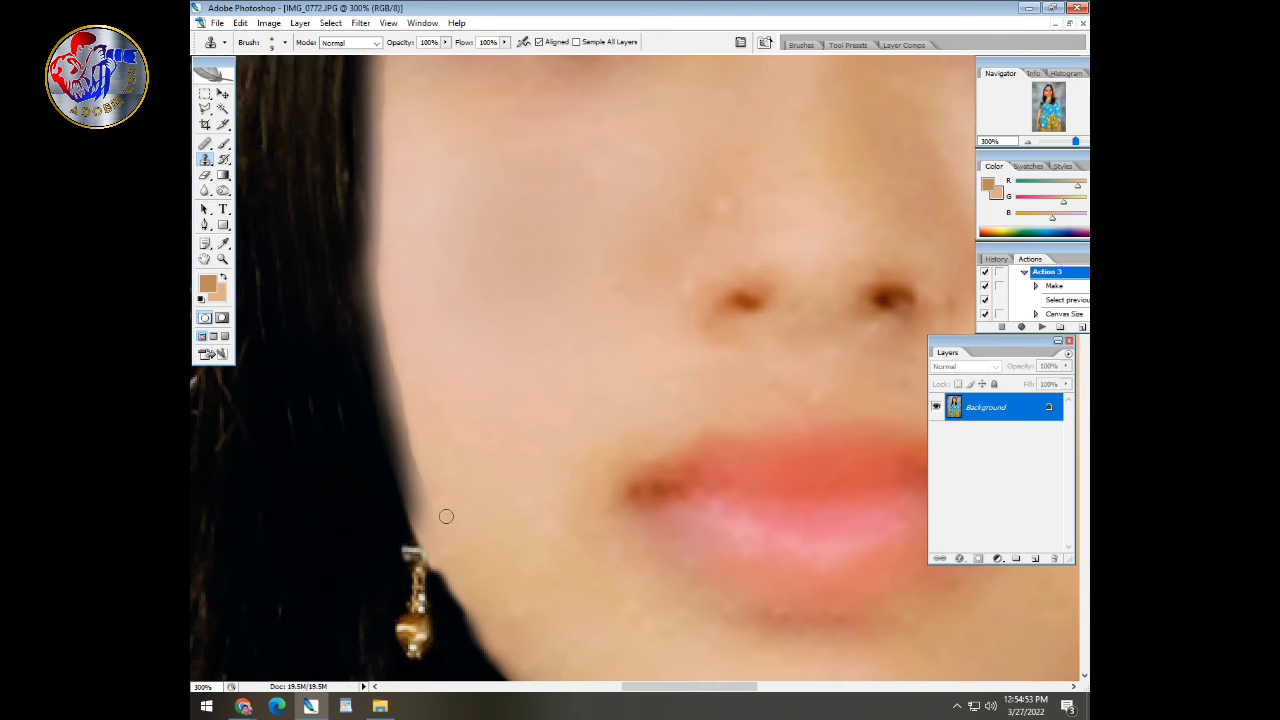
key("b")
left_click(499, 390, "alt")
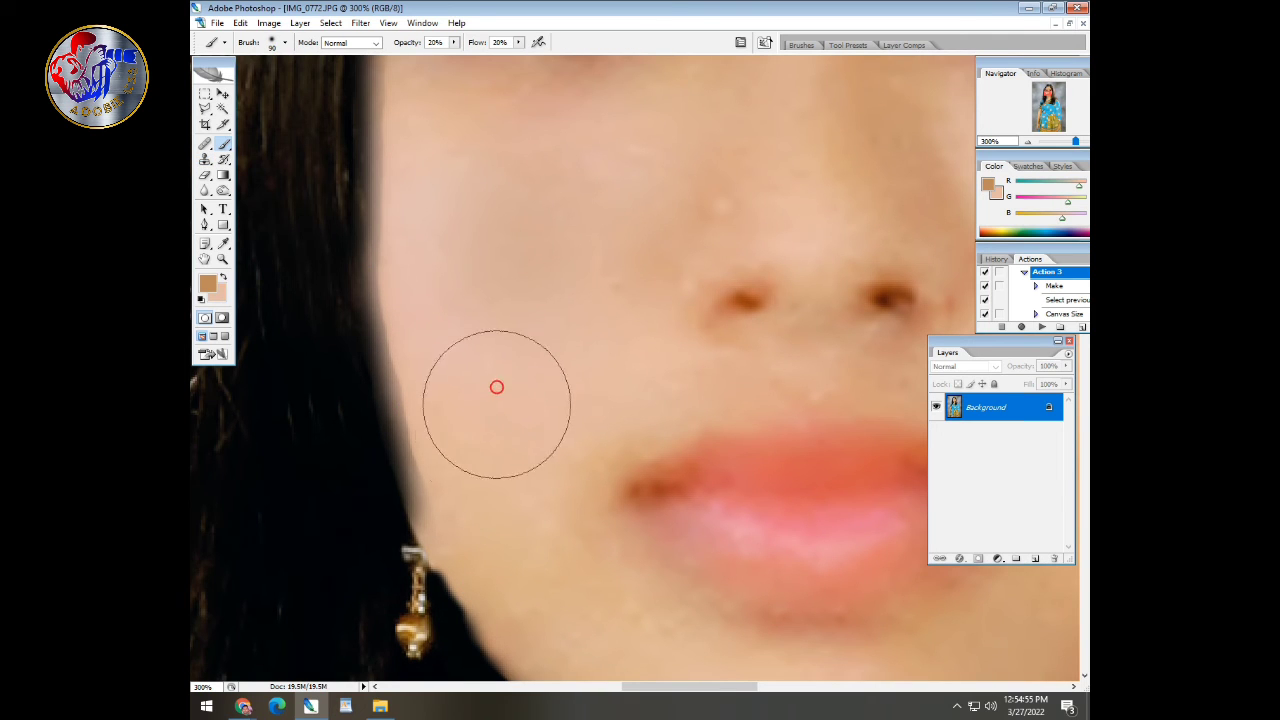
key("bracketleft")
key("bracketleft")
key("bracketleft")
key("bracketleft")
key("bracketleft")
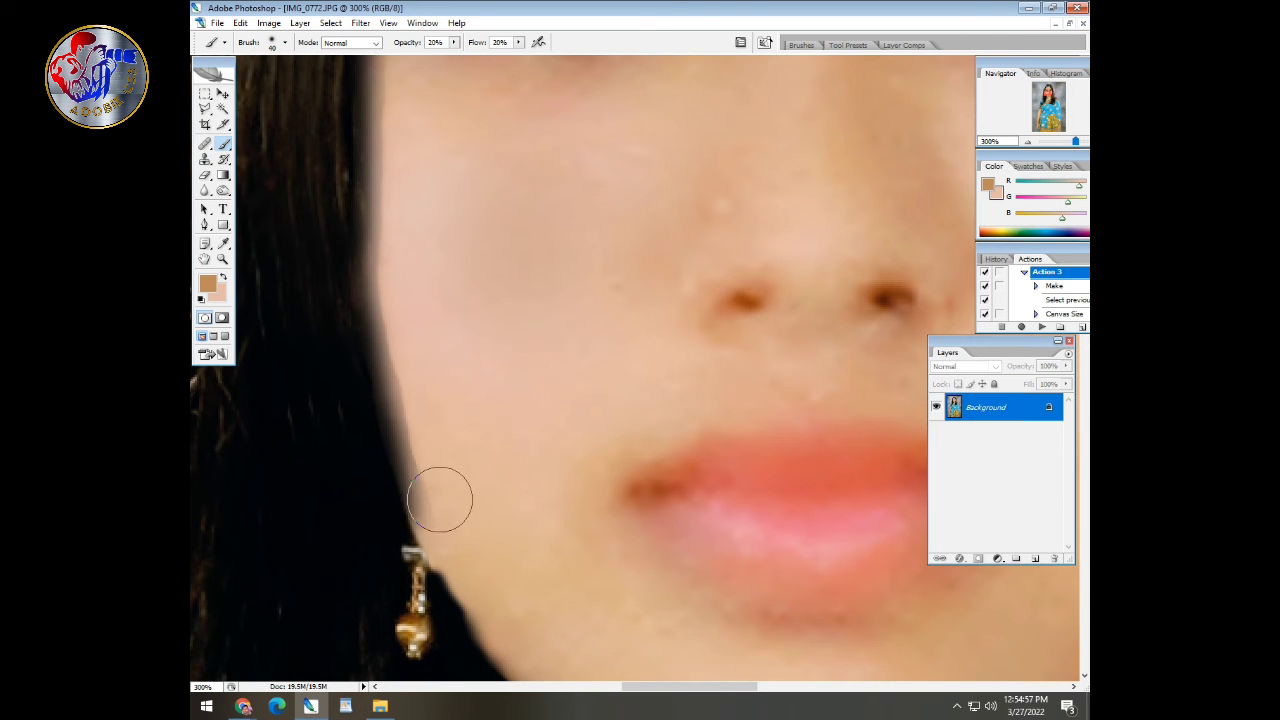
mouse_move(438, 500)
left_mouse_down()
mouse_move(415, 445)
mouse_move(402, 354)
mouse_move(426, 474)
mouse_move(406, 348)
left_mouse_up()
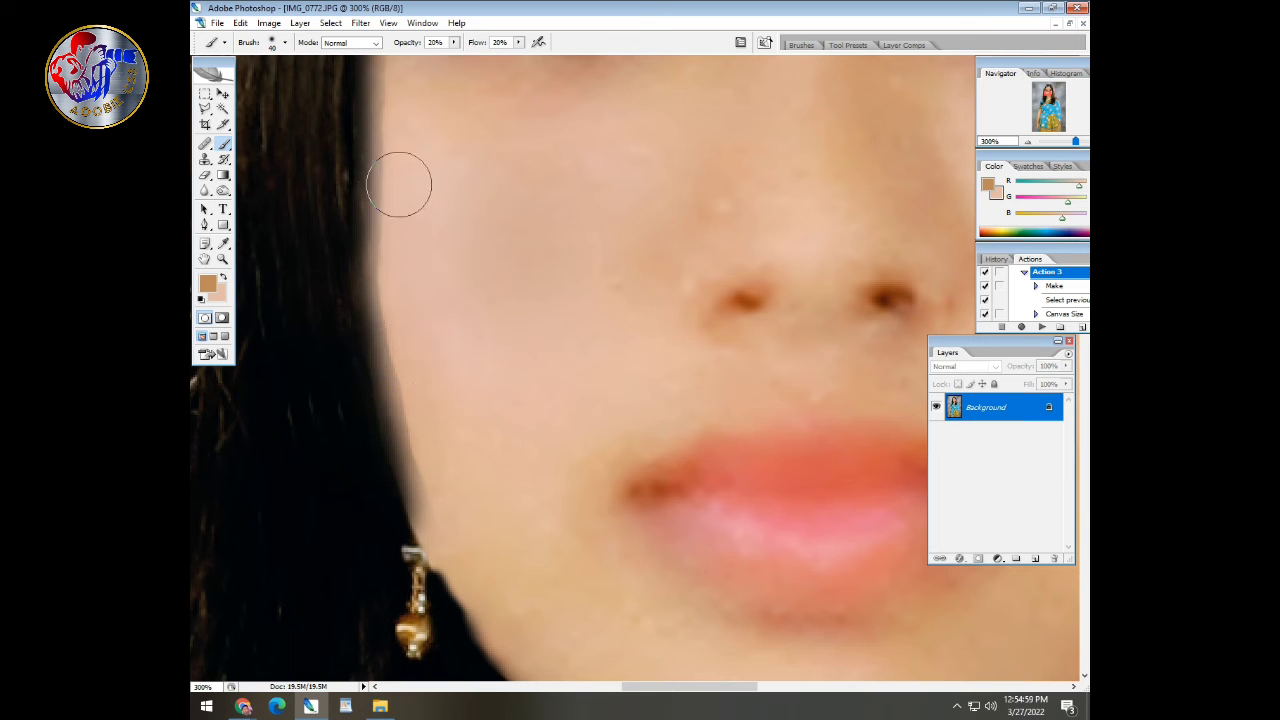
left_click_drag(406, 183, 423, 371)
mouse_move(426, 276)
left_mouse_down()
mouse_move(422, 326)
mouse_move(422, 259)
mouse_move(433, 326)
mouse_move(419, 301)
mouse_move(420, 324)
mouse_move(421, 273)
mouse_move(410, 405)
left_mouse_up()
Step: Refine the cheek outline from below the eye down to the earring with skin tone, using a size 20 brush at 20% opacity
key("bracketleft")
key("bracketleft")
left_click(420, 303)
left_click_drag(423, 357, 413, 418)
left_click_drag(414, 391, 437, 480)
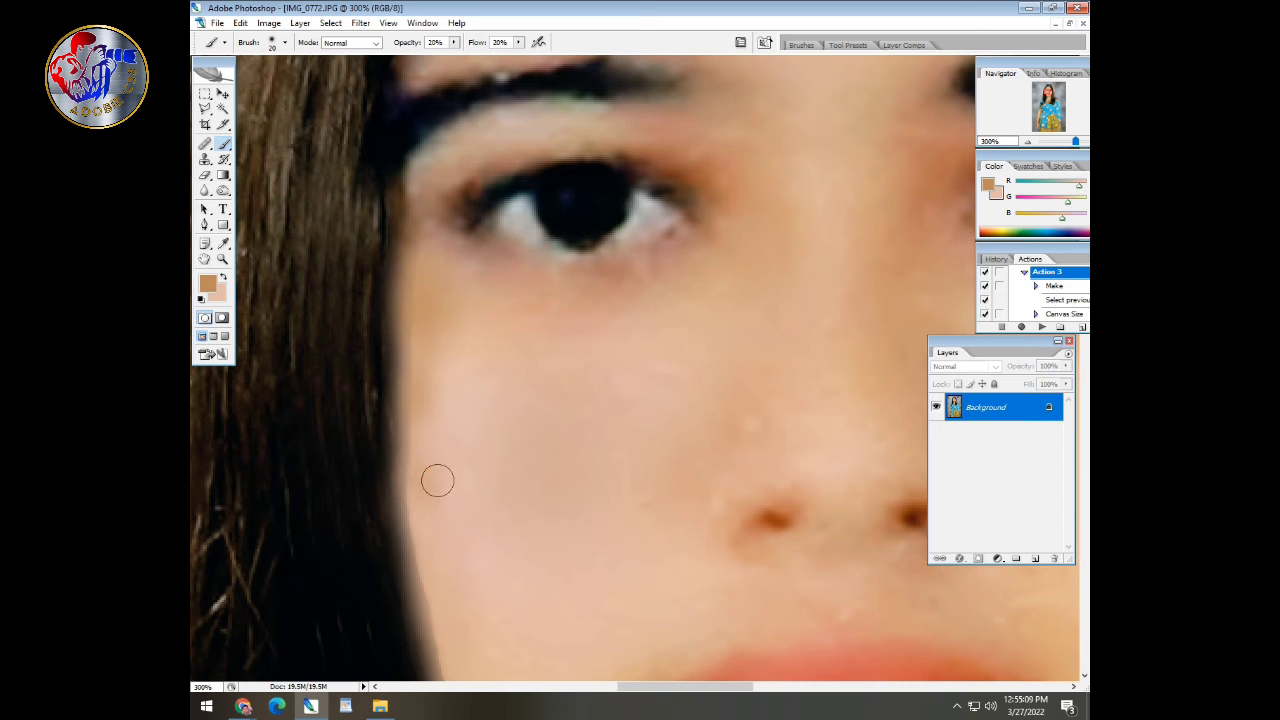
mouse_move(417, 400)
left_mouse_down()
mouse_move(415, 346)
mouse_move(404, 462)
mouse_move(418, 407)
mouse_move(422, 422)
mouse_move(405, 538)
mouse_move(417, 519)
mouse_move(422, 538)
mouse_move(426, 434)
mouse_move(414, 374)
left_mouse_up()
left_click(414, 531)
left_click(420, 532)
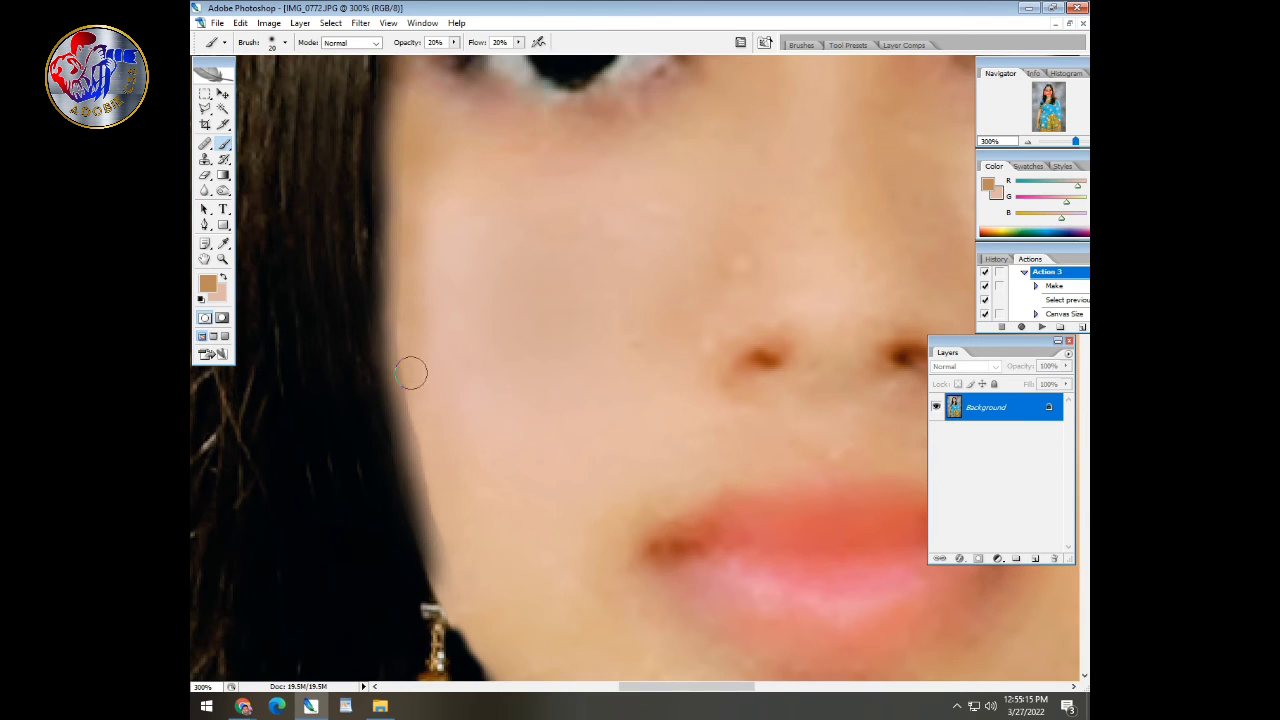
left_click_drag(425, 435, 421, 365)
mouse_move(401, 298)
left_mouse_down()
mouse_move(404, 335)
mouse_move(417, 267)
mouse_move(411, 433)
left_mouse_up()
left_click_drag(417, 380, 447, 526)
key("ctrl+minus")
key("ctrl+minus")
key("ctrl+minus")
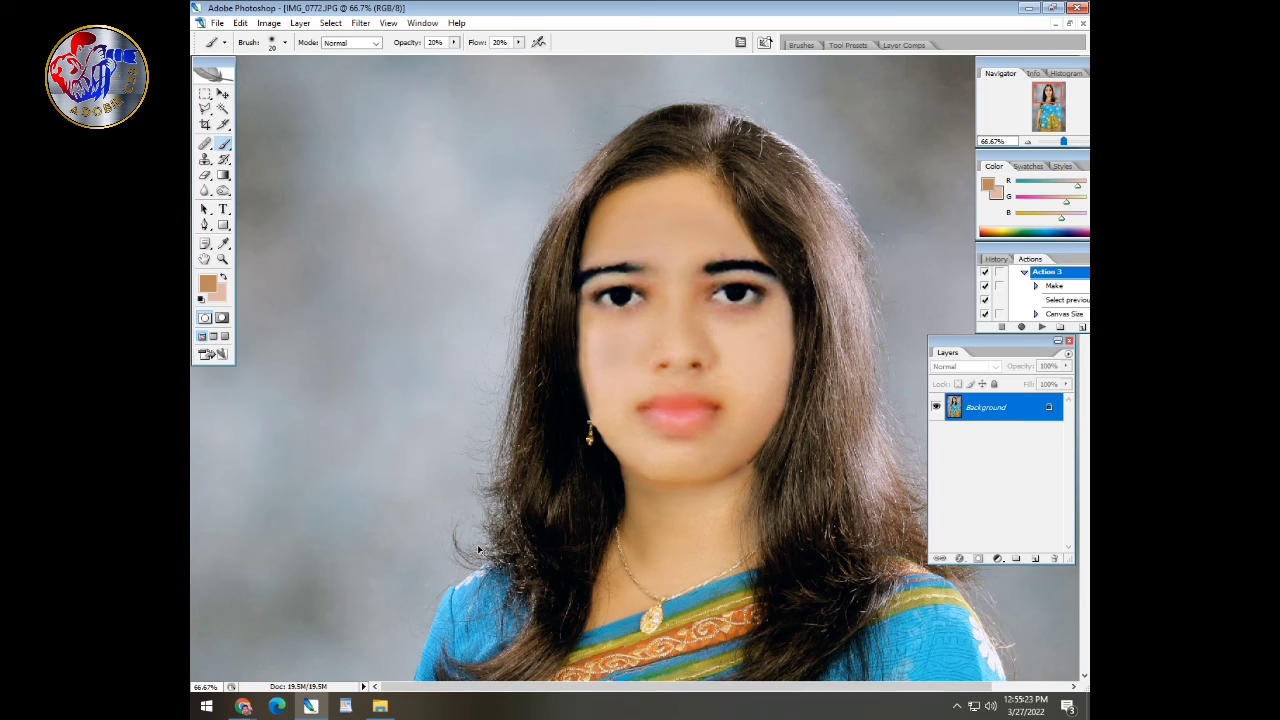
key("ctrl+plus")
key("ctrl+plus")
key("ctrl+plus")
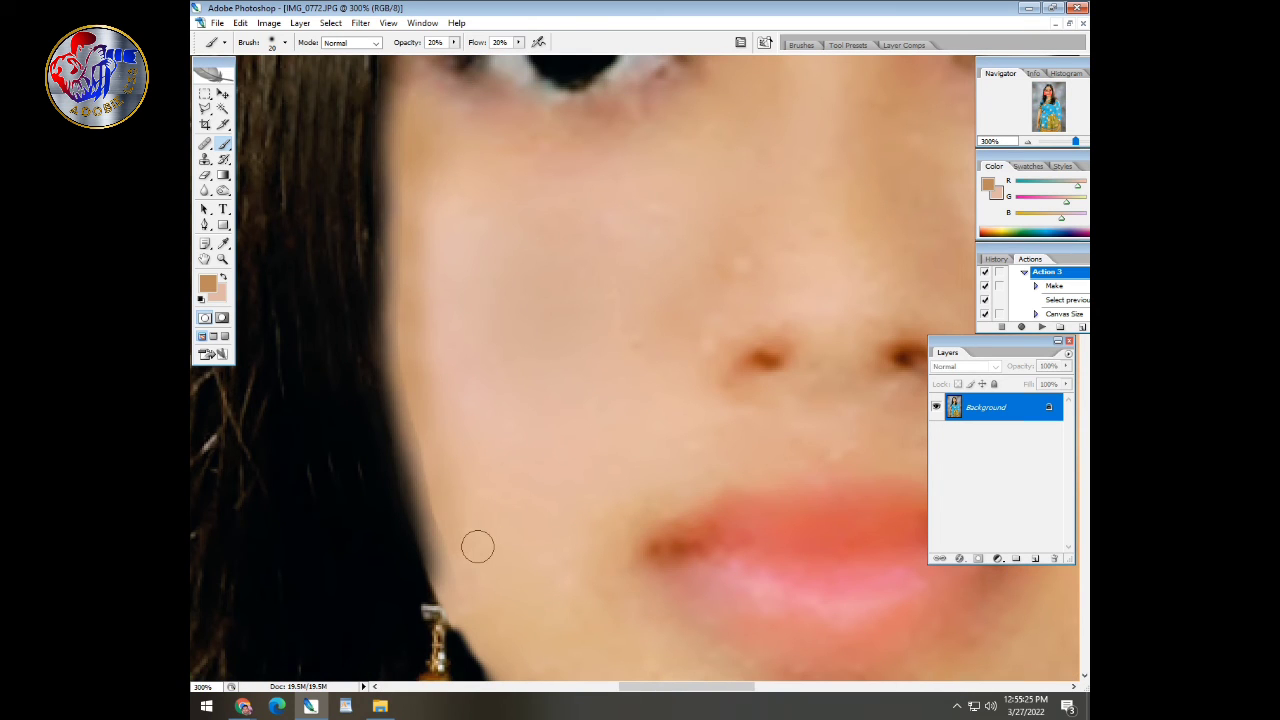
Step: Heal the cheek's dark edge from above the earring up toward the eye with a size 9 Healing Brush in Screen mode
key("j")
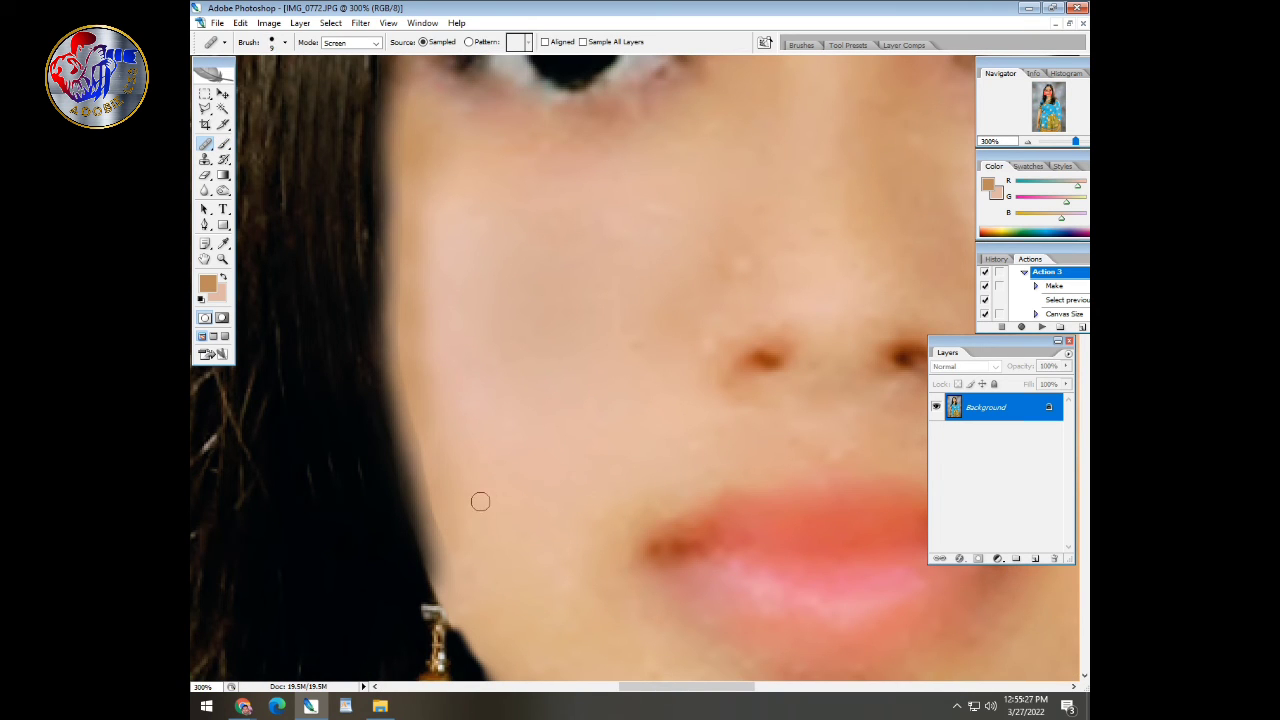
left_click(446, 543)
left_click(440, 527)
left_click(428, 501)
left_click(419, 463)
left_click(415, 442)
left_click(410, 416)
left_click(402, 382)
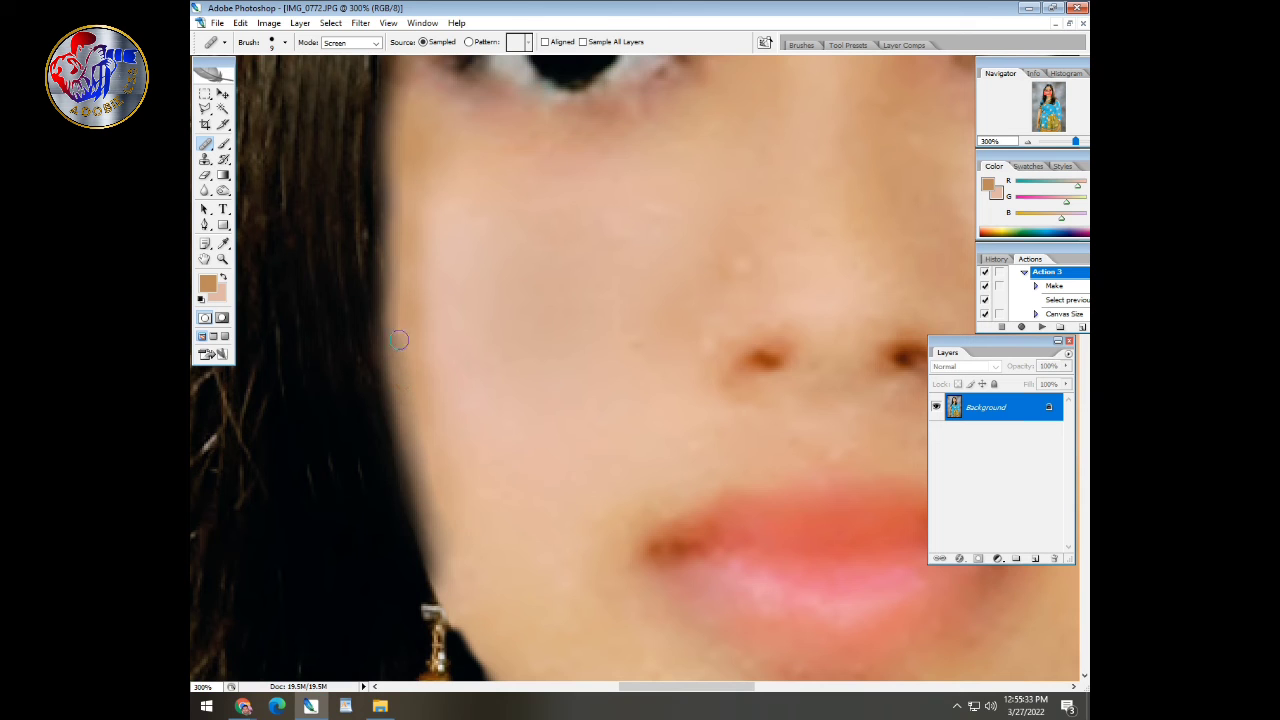
scroll(465, 388, "up", 3)
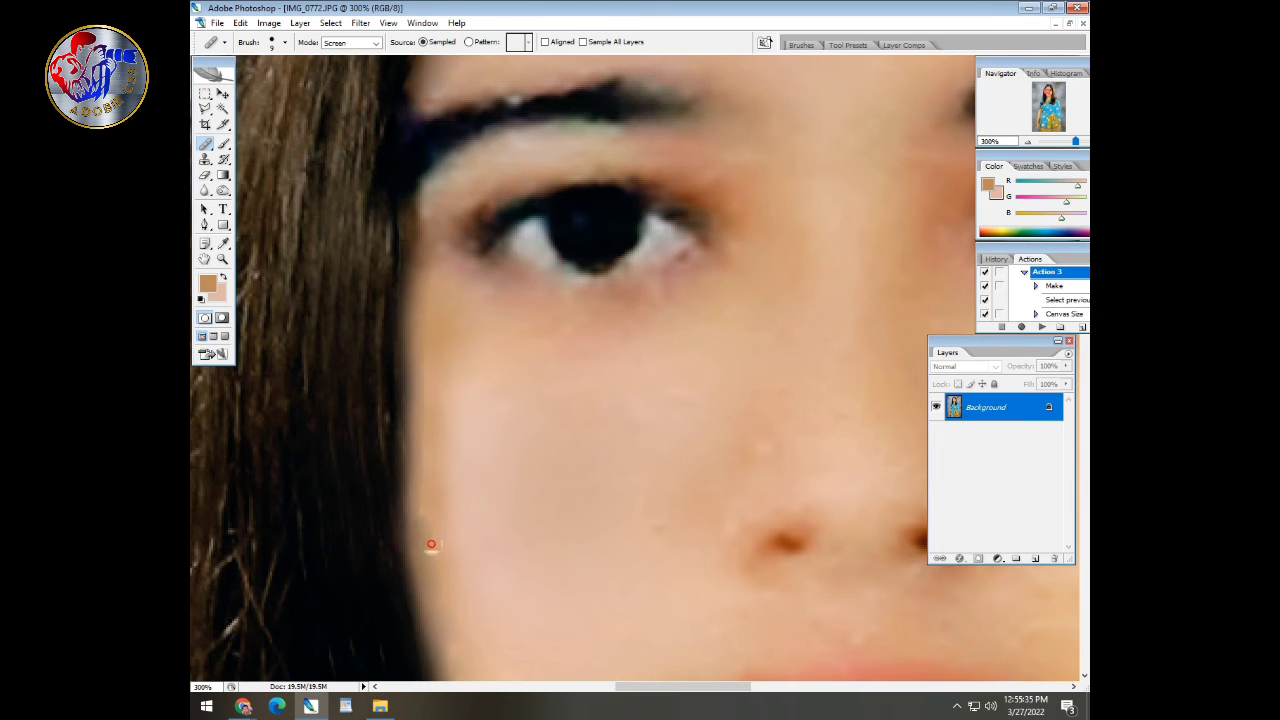
left_click(424, 510)
left_click(422, 502)
left_click(423, 400)
left_click(423, 383)
Step: Paint sampled cheek color along the face edge below the eye with a size 50 brush at 20% opacity and flow
key("ctrl+alt+0")
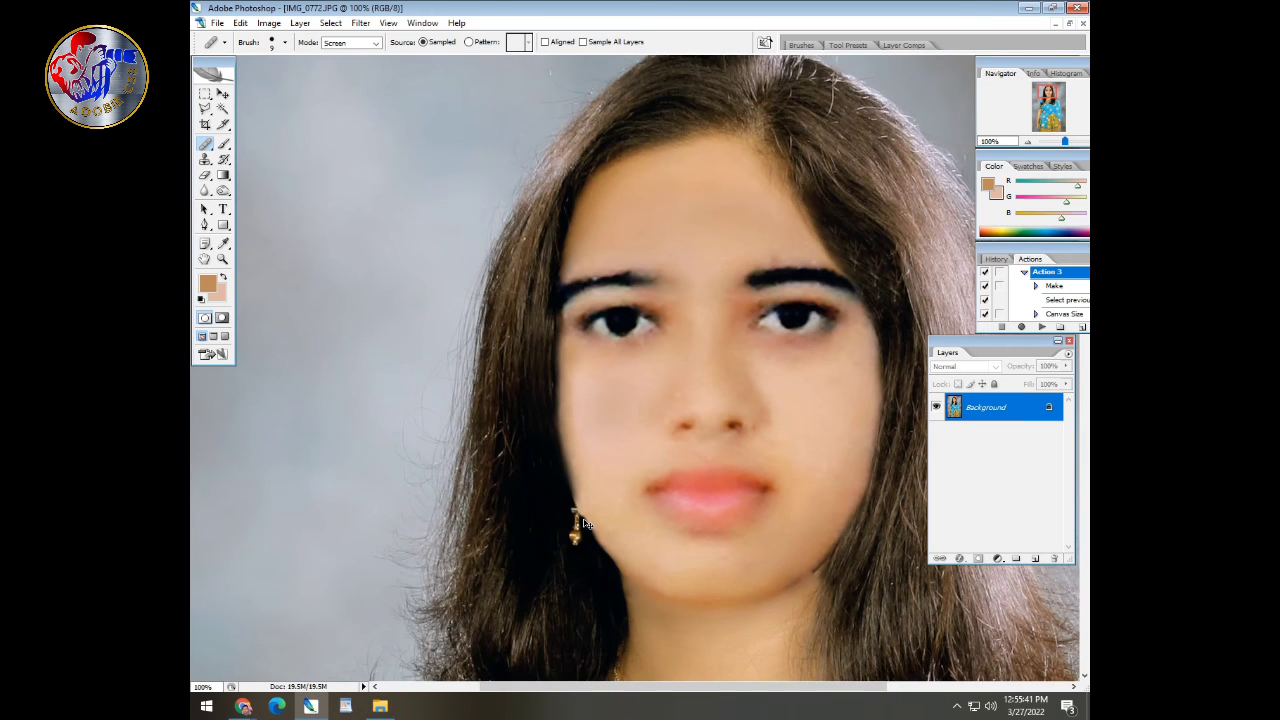
key("ctrl+plus")
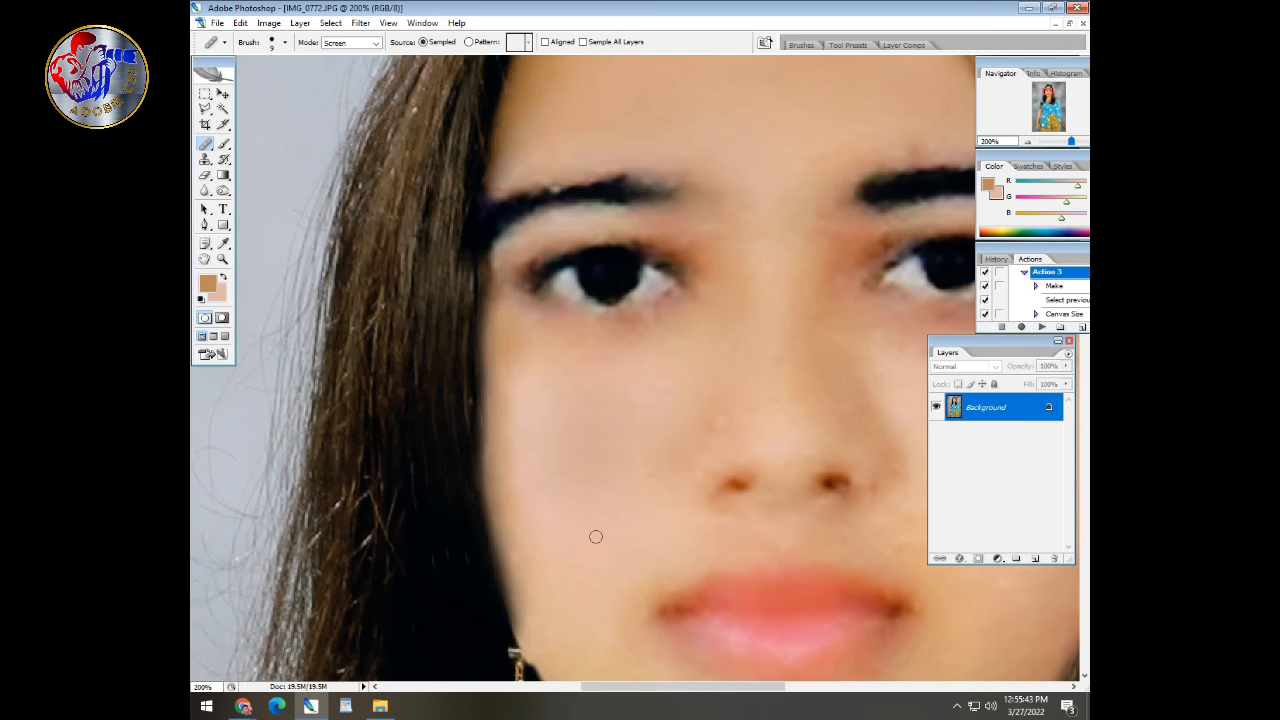
key("b")
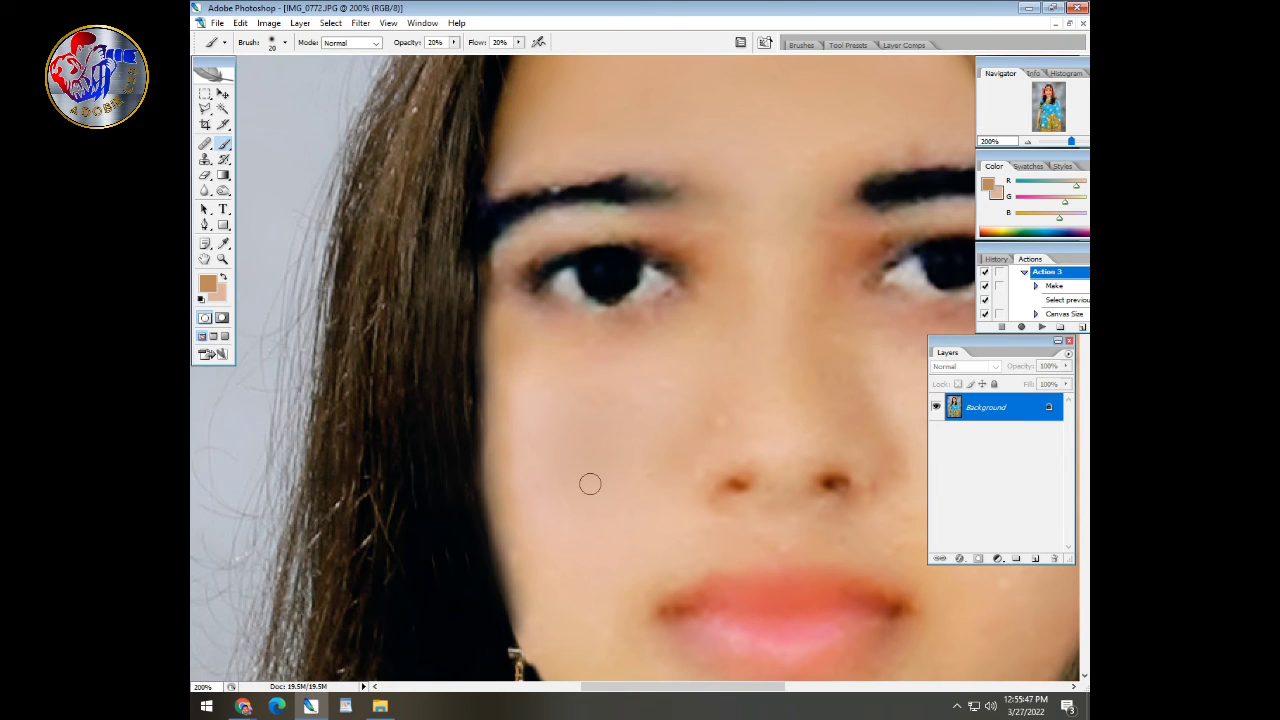
key("bracketright")
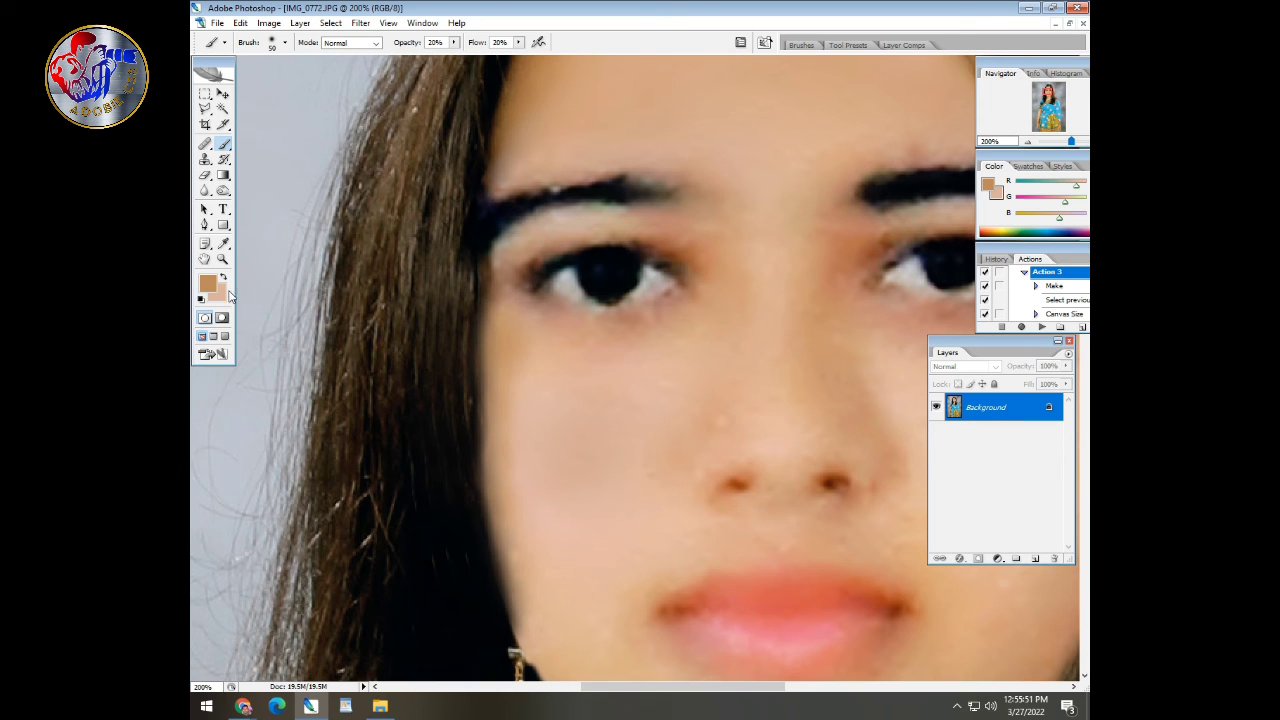
left_click(584, 494, "alt")
left_click_drag(534, 483, 506, 386)
mouse_move(517, 315)
left_mouse_down()
mouse_move(518, 379)
mouse_move(489, 407)
mouse_move(496, 474)
mouse_move(526, 503)
left_mouse_up()
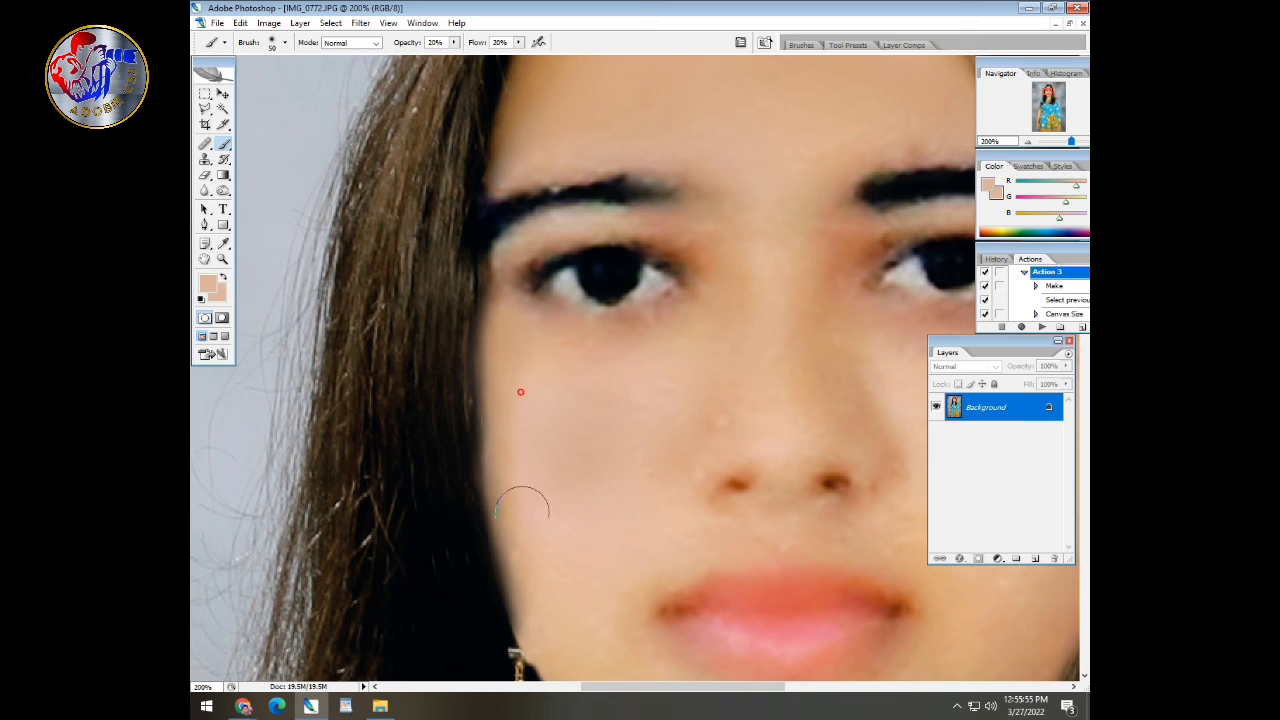
mouse_move(509, 460)
left_mouse_down()
mouse_move(533, 613)
mouse_move(555, 594)
mouse_move(494, 405)
mouse_move(497, 446)
left_mouse_up()
Step: Even out the skin tone on the lower cheek down to the earring with the size 50 brush at 20% opacity
left_click(541, 515)
mouse_move(580, 527)
left_mouse_down()
mouse_move(594, 498)
mouse_move(612, 511)
mouse_move(582, 544)
left_mouse_up()
left_click(604, 501)
mouse_move(557, 525)
left_mouse_down()
mouse_move(556, 562)
mouse_move(566, 508)
left_mouse_up()
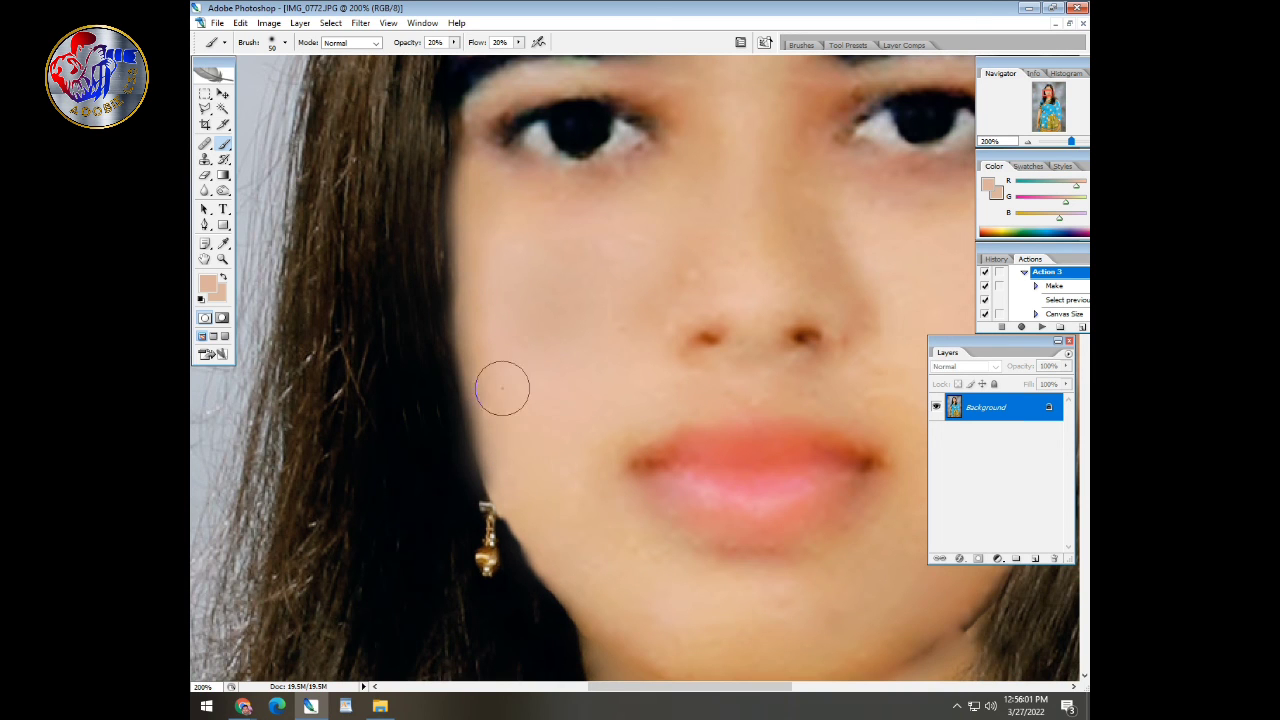
left_click_drag(494, 434, 502, 477)
left_click_drag(515, 340, 525, 448)
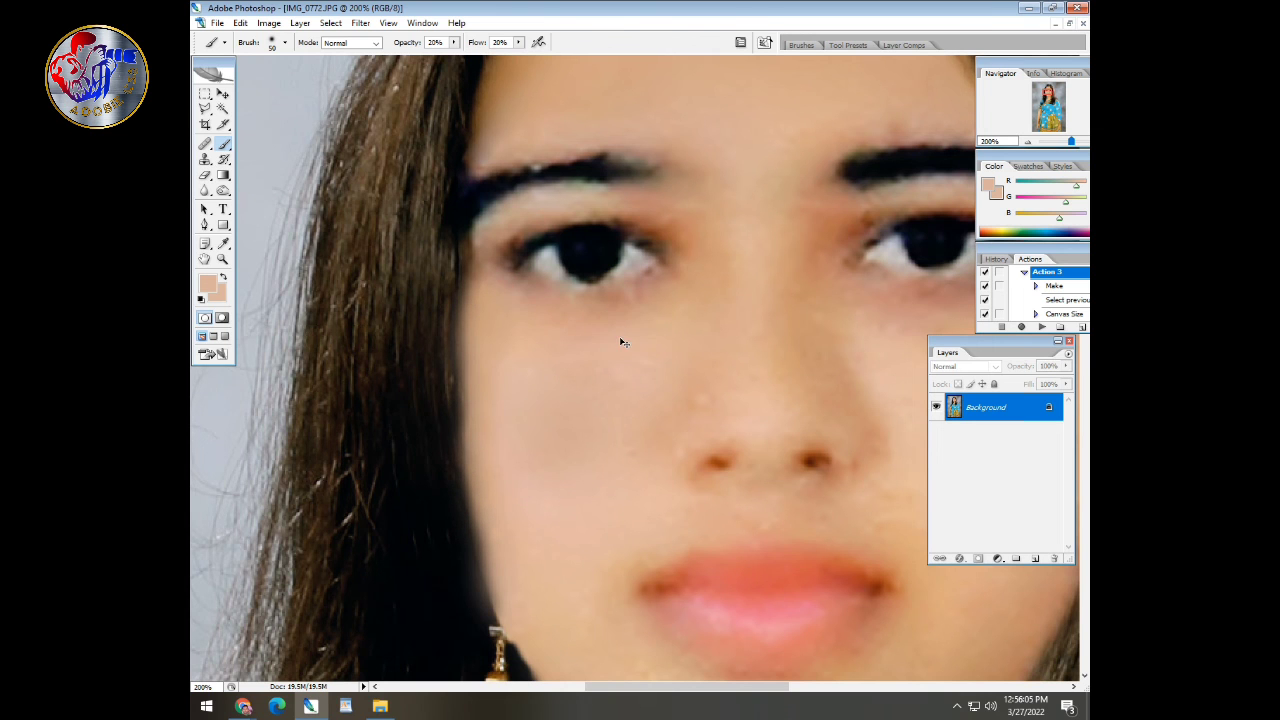
Step: Clone a small white catchlight into each pupil with the size 7 Clone Stamp at 100% opacity
key("ctrl+minus")
key("ctrl+plus")
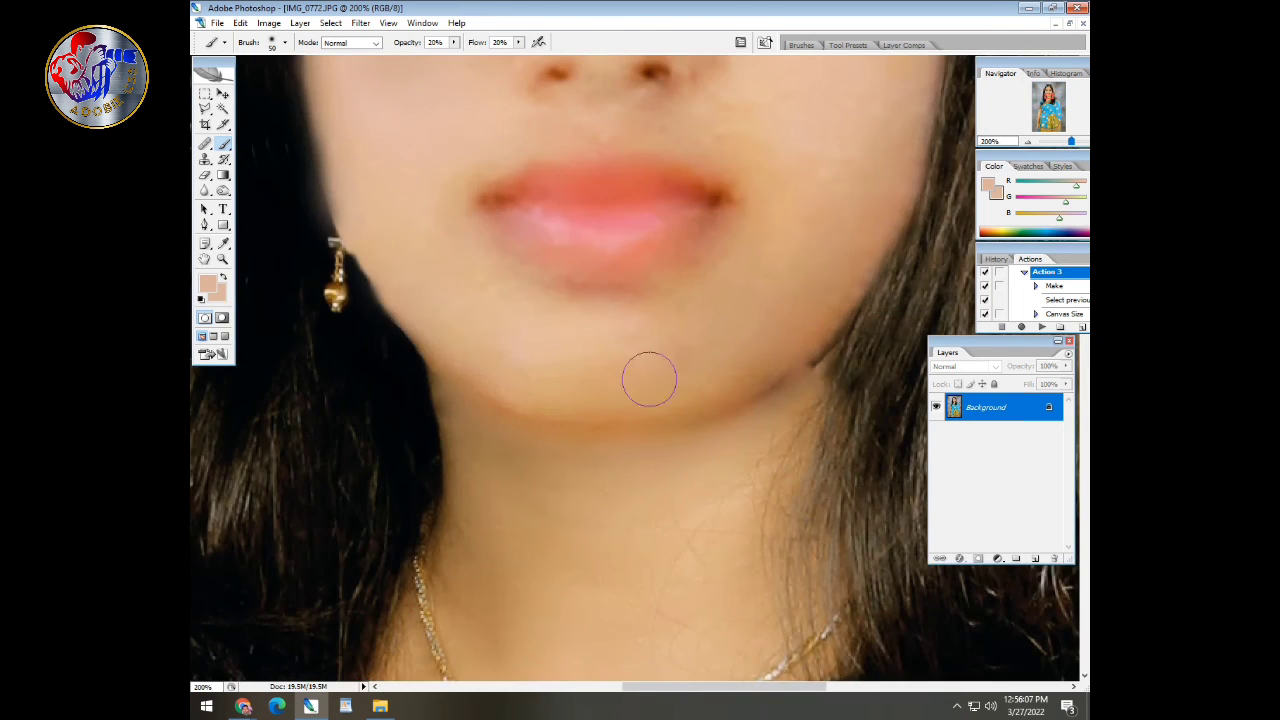
left_click_drag(606, 200, 606, 700)
left_click_drag(403, 483, 500, 556)
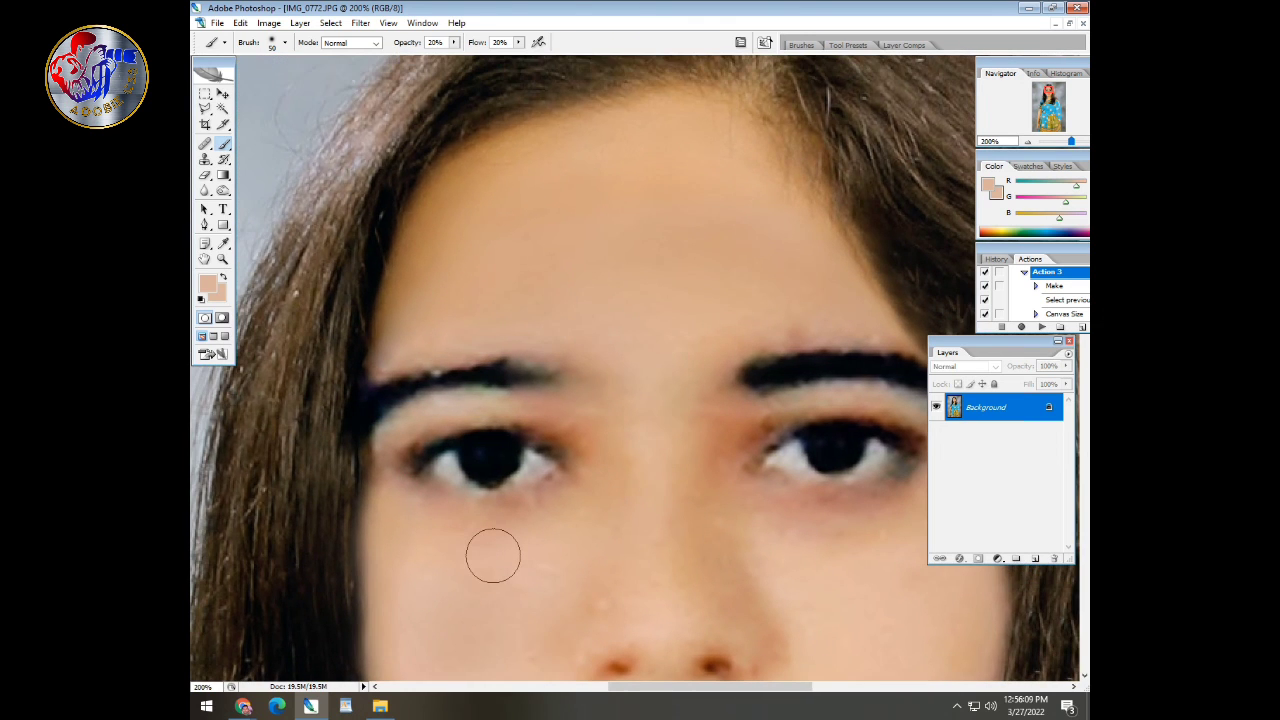
key("s")
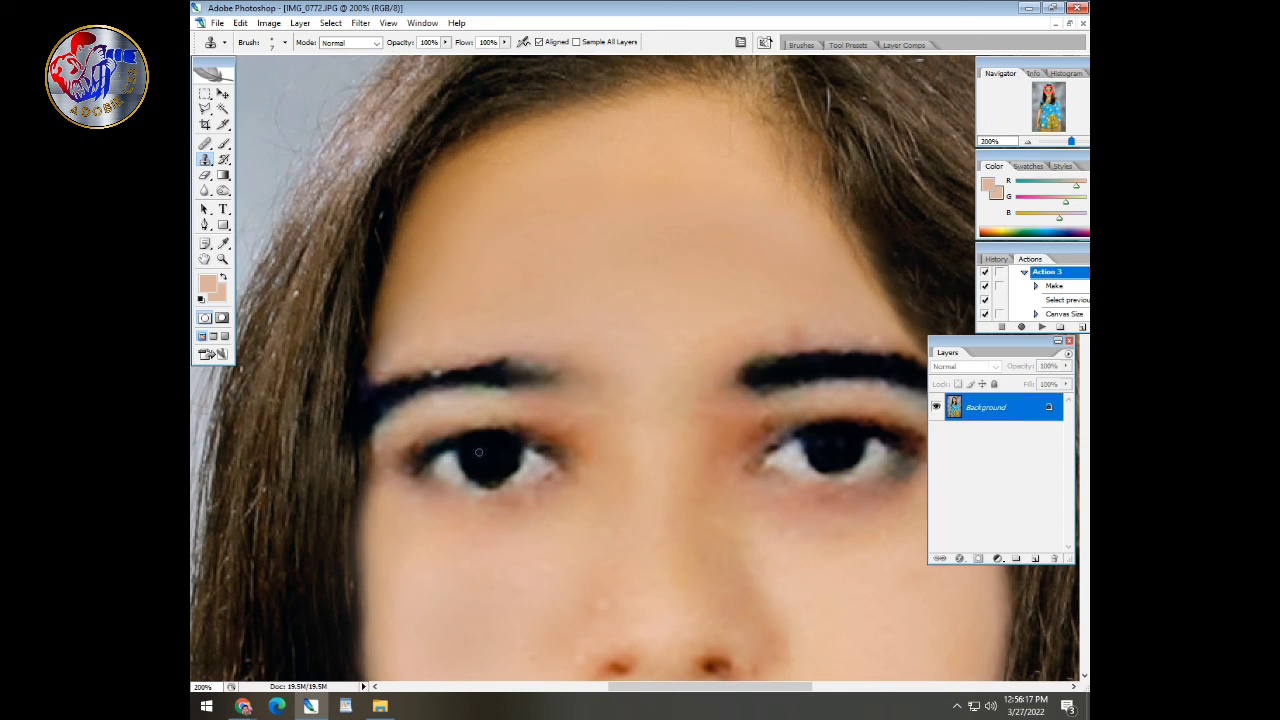
left_click(479, 452)
left_click(489, 449)
left_click_drag(803, 499, 611, 491)
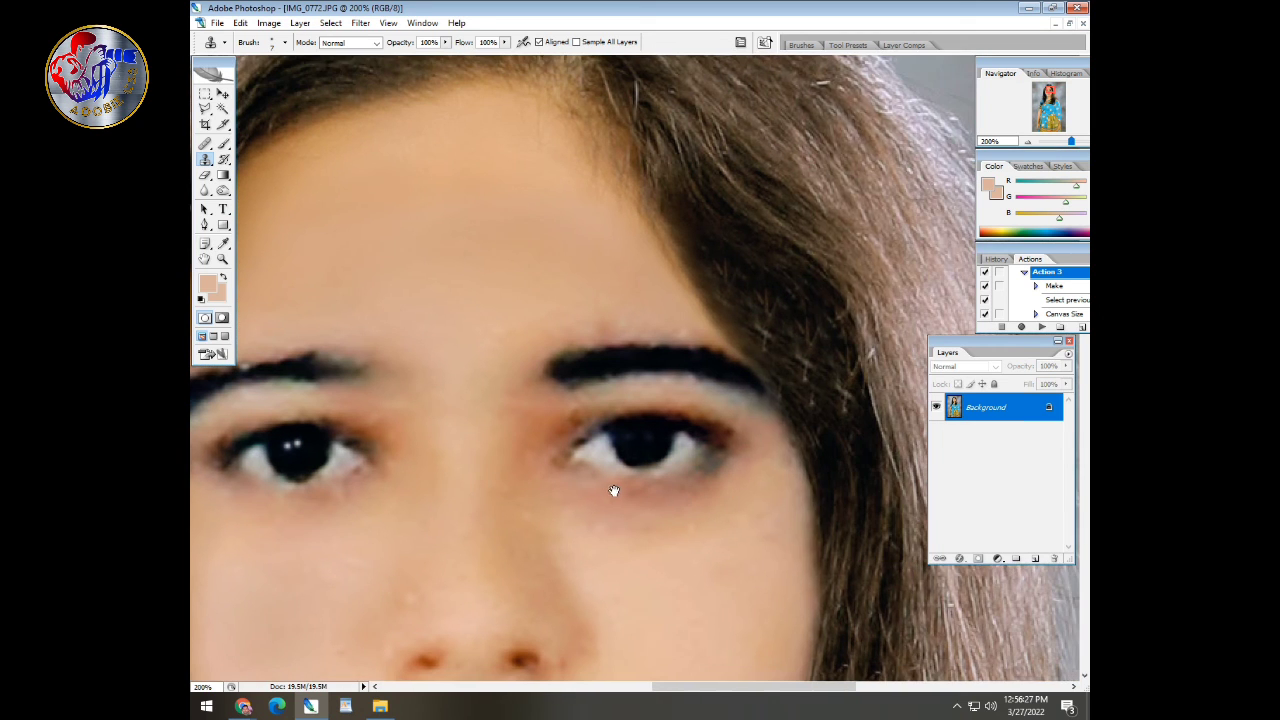
left_click(630, 435)
key("ctrl+minus")
key("ctrl+minus")
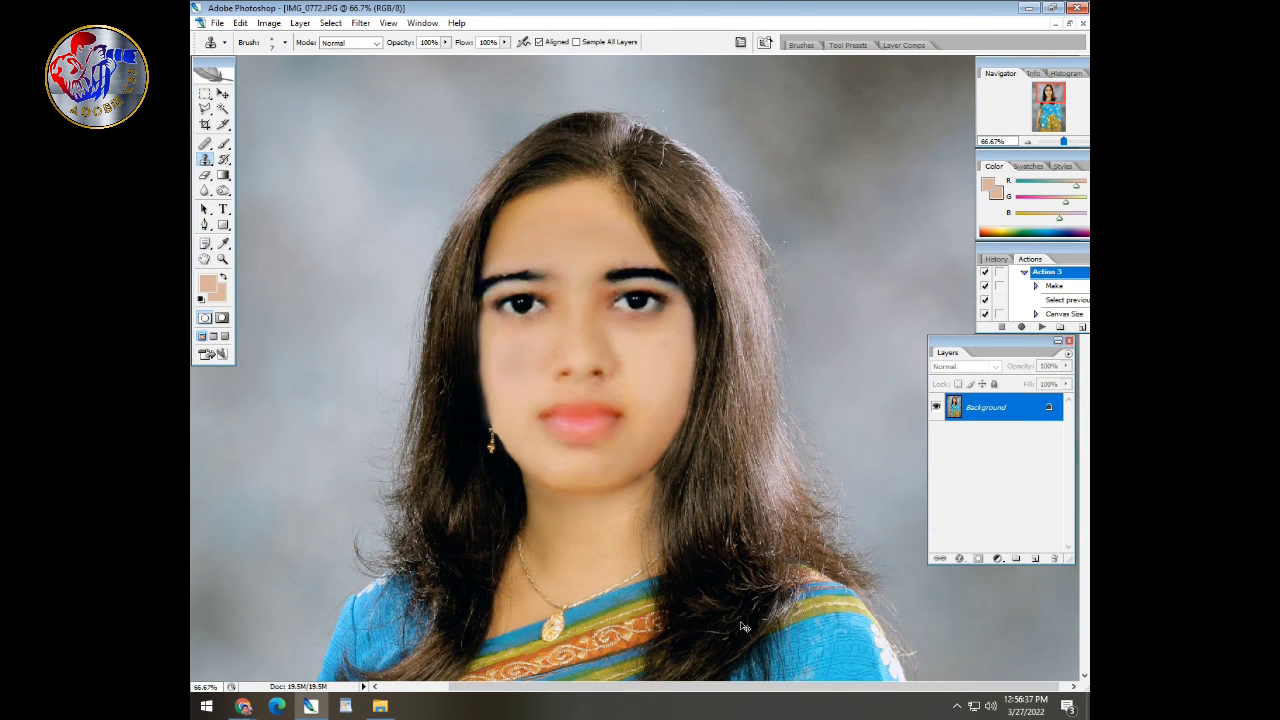
key("ctrl+minus")
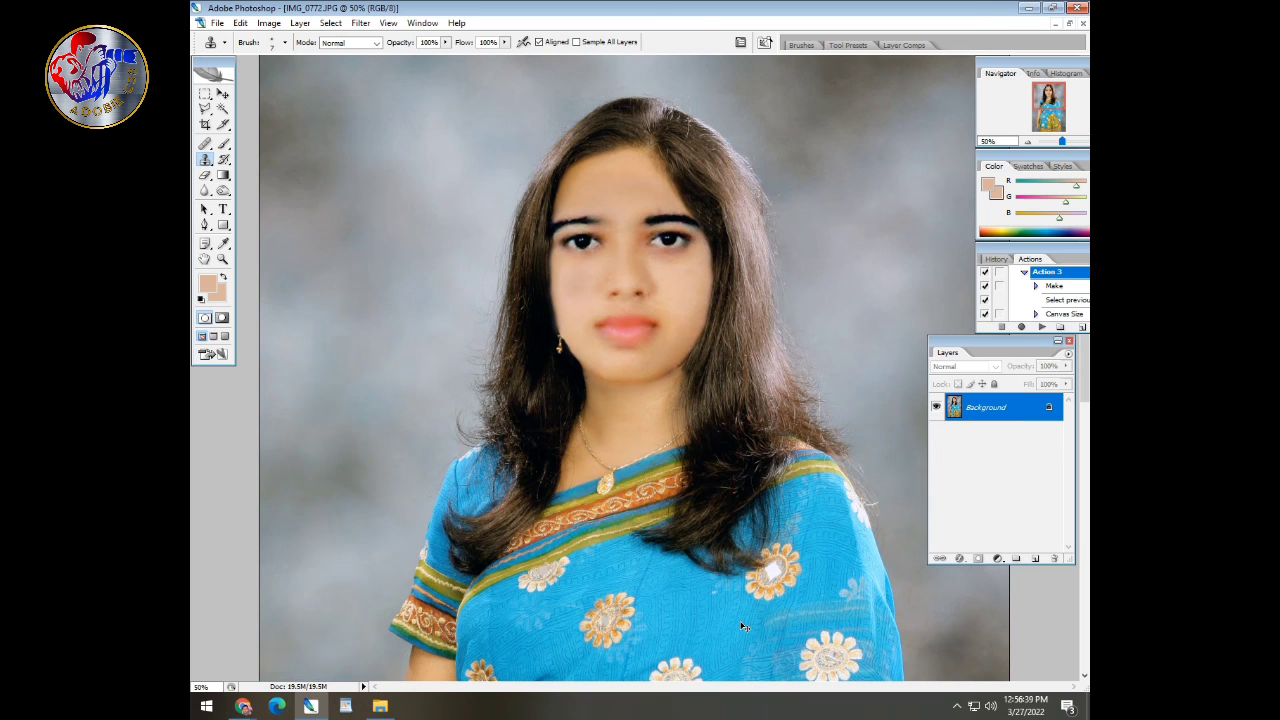
key("ctrl+minus")
key("ctrl+minus")
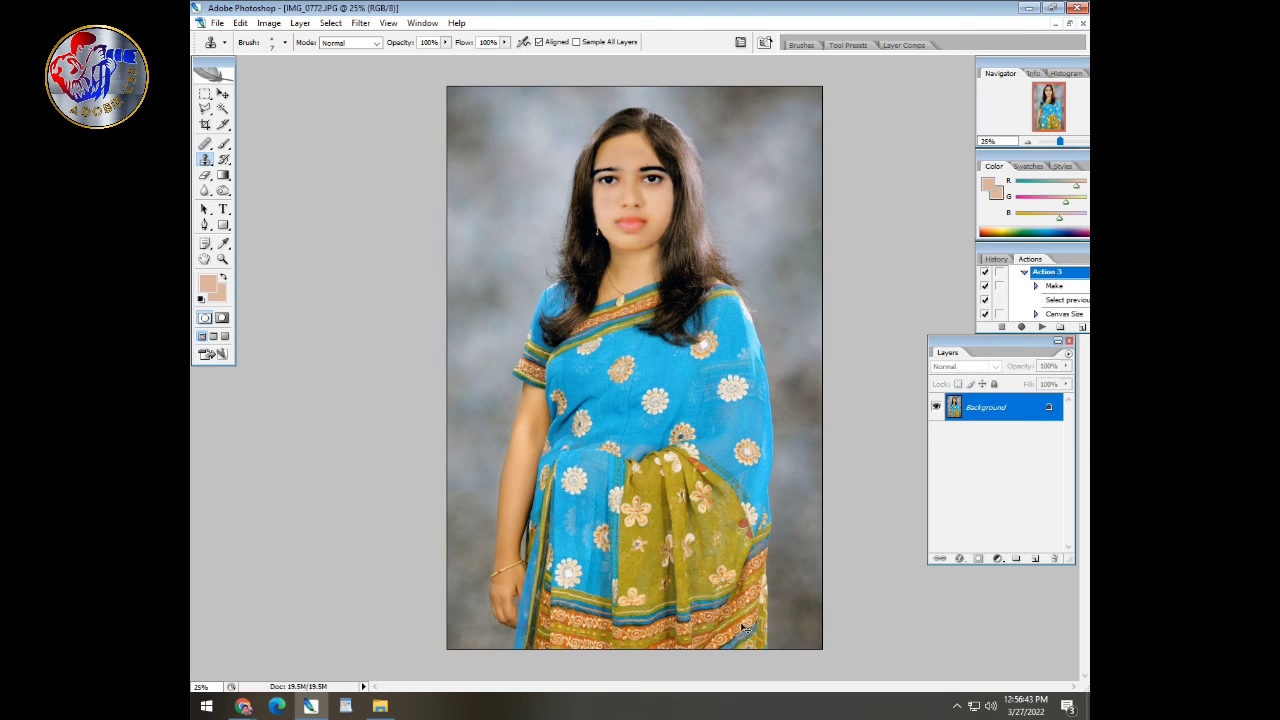
key("ctrl+minus")
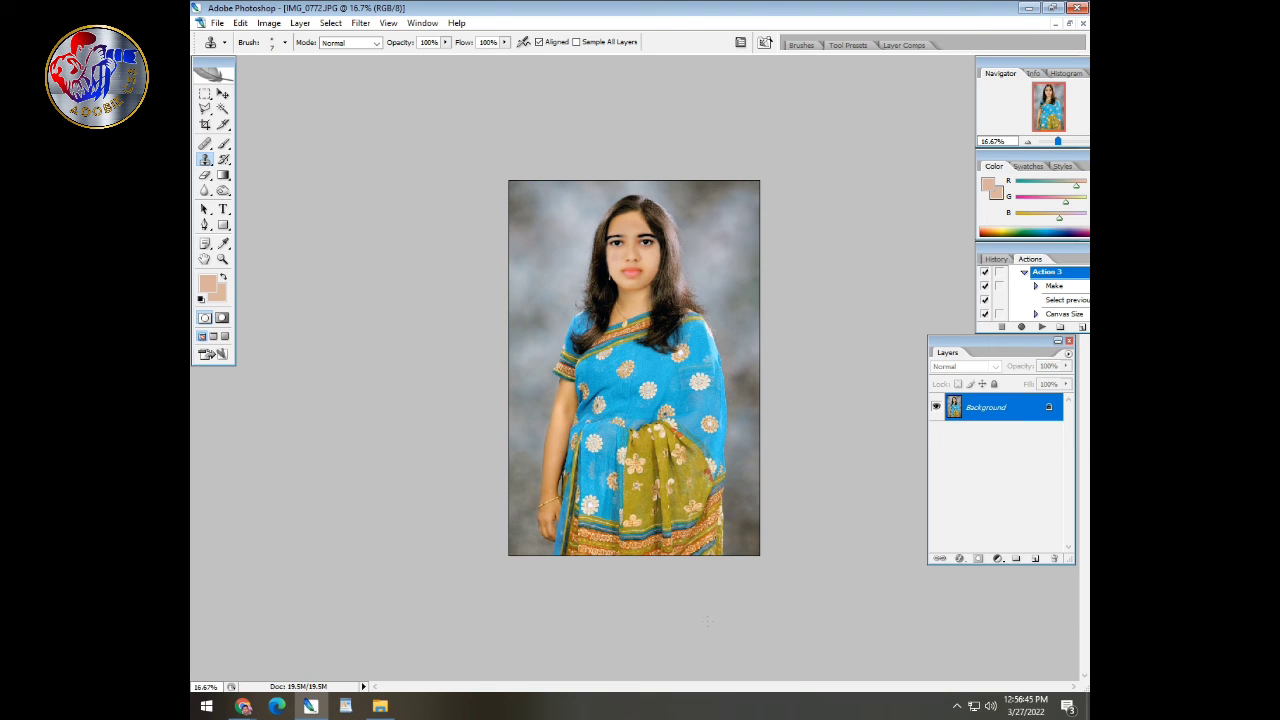
key("ctrl+m")
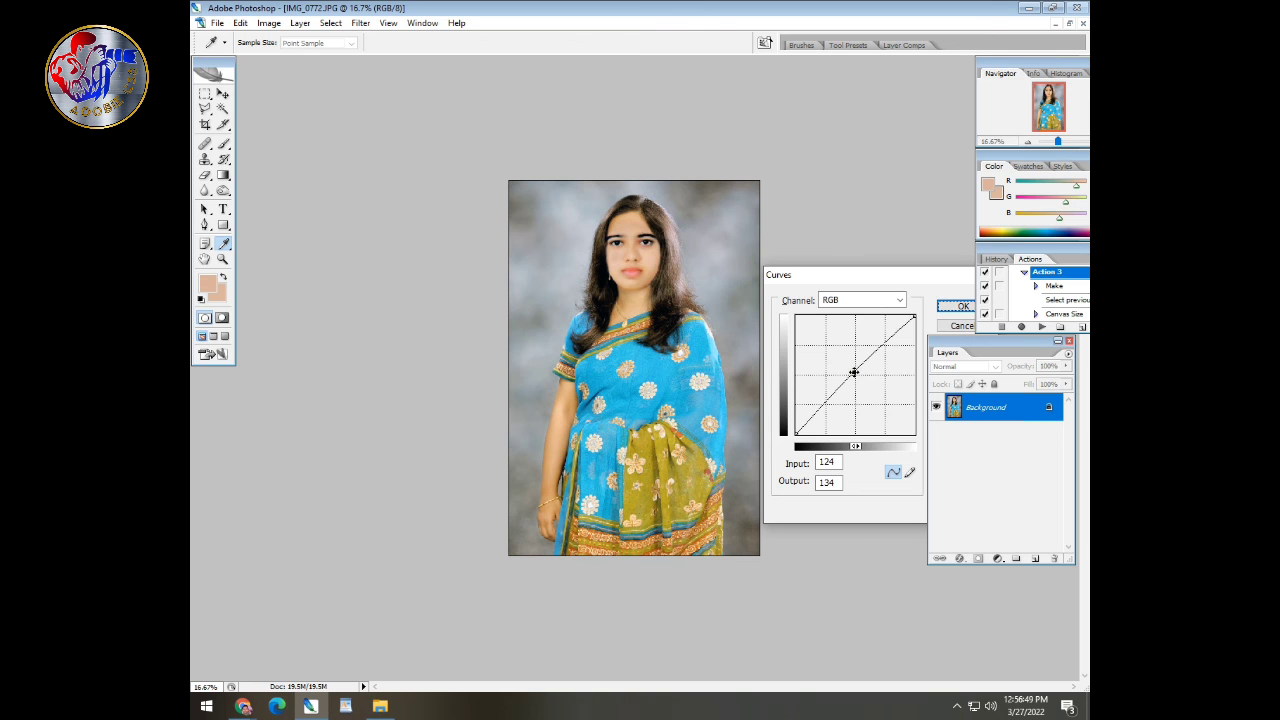
key("Escape")
key("s")
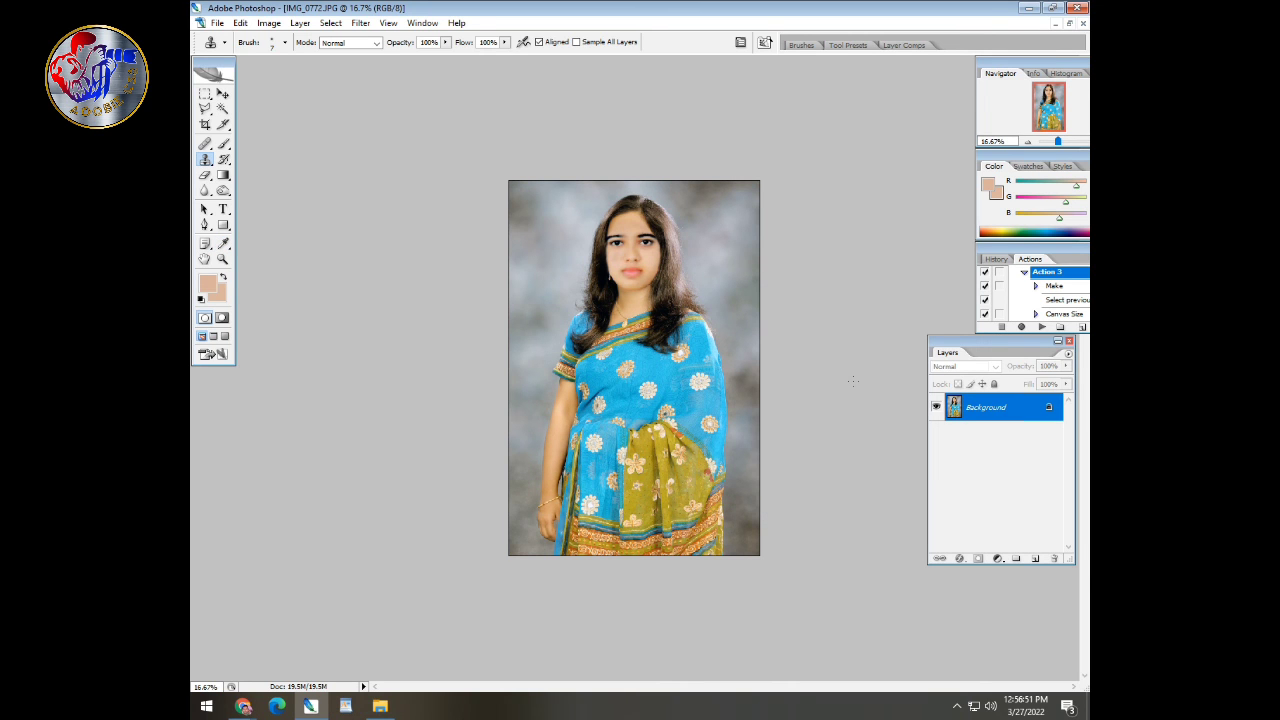
Step: Apply the Remove Grain filter with 25% noise reduction, 3 degraining passes and Multichannel mode, previewing it on the face
key("ctrl+alt+f")
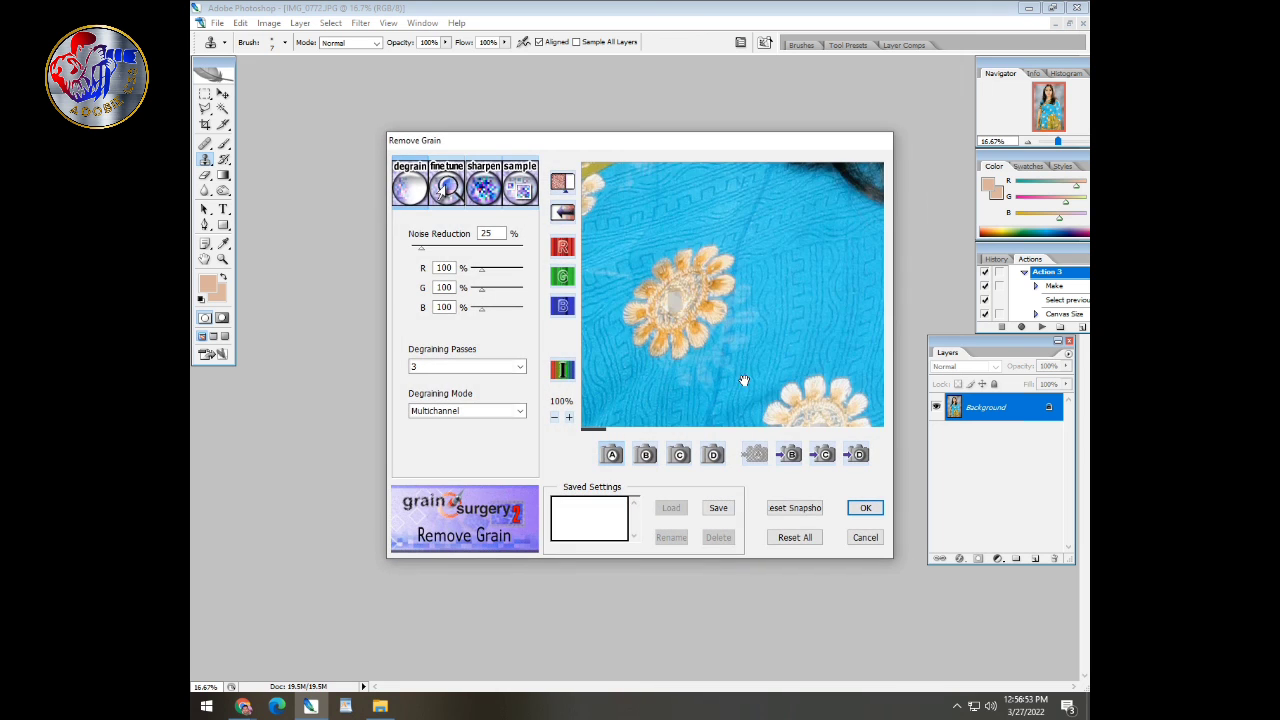
left_click_drag(754, 254, 740, 531)
left_click_drag(760, 303, 766, 440)
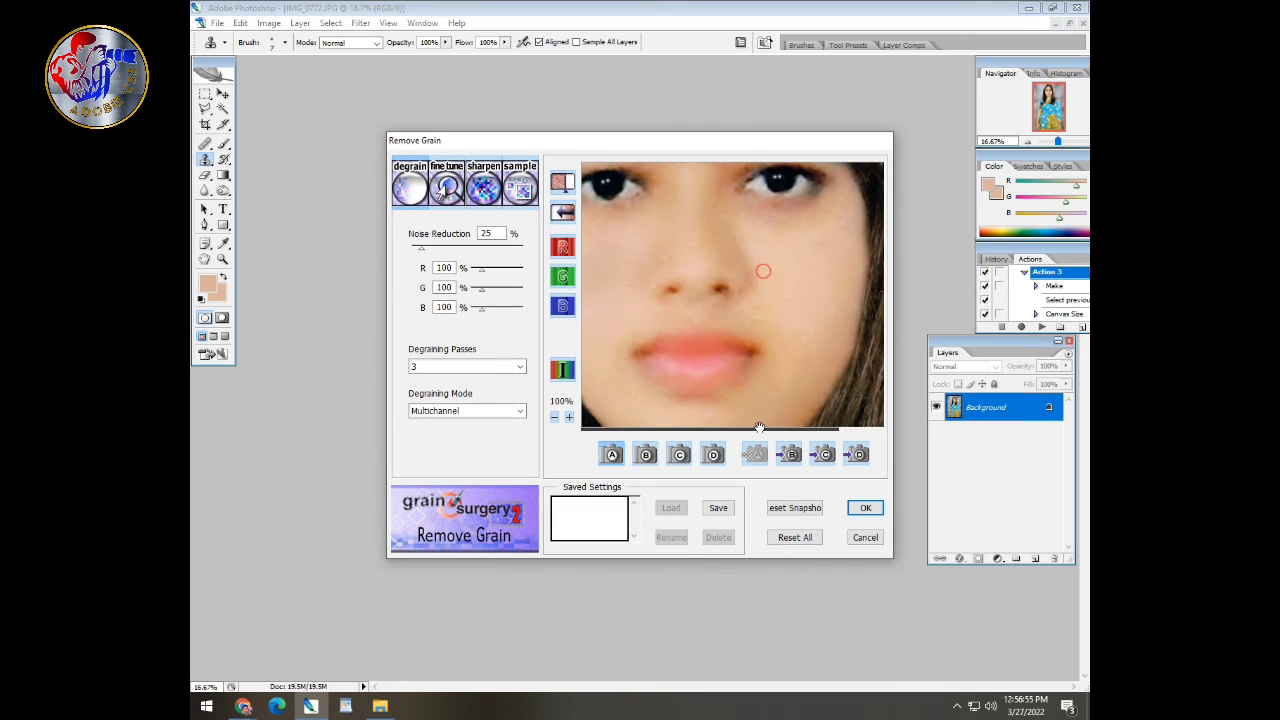
left_click_drag(738, 305, 711, 346)
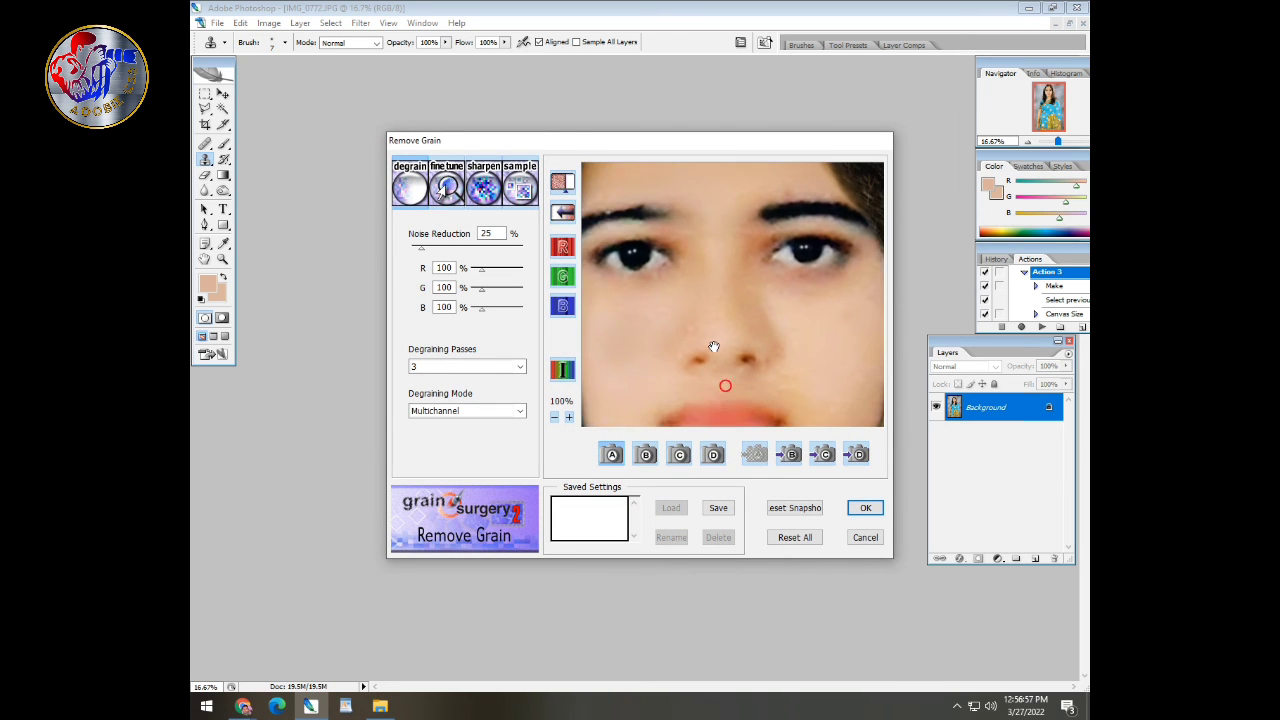
key("Return")
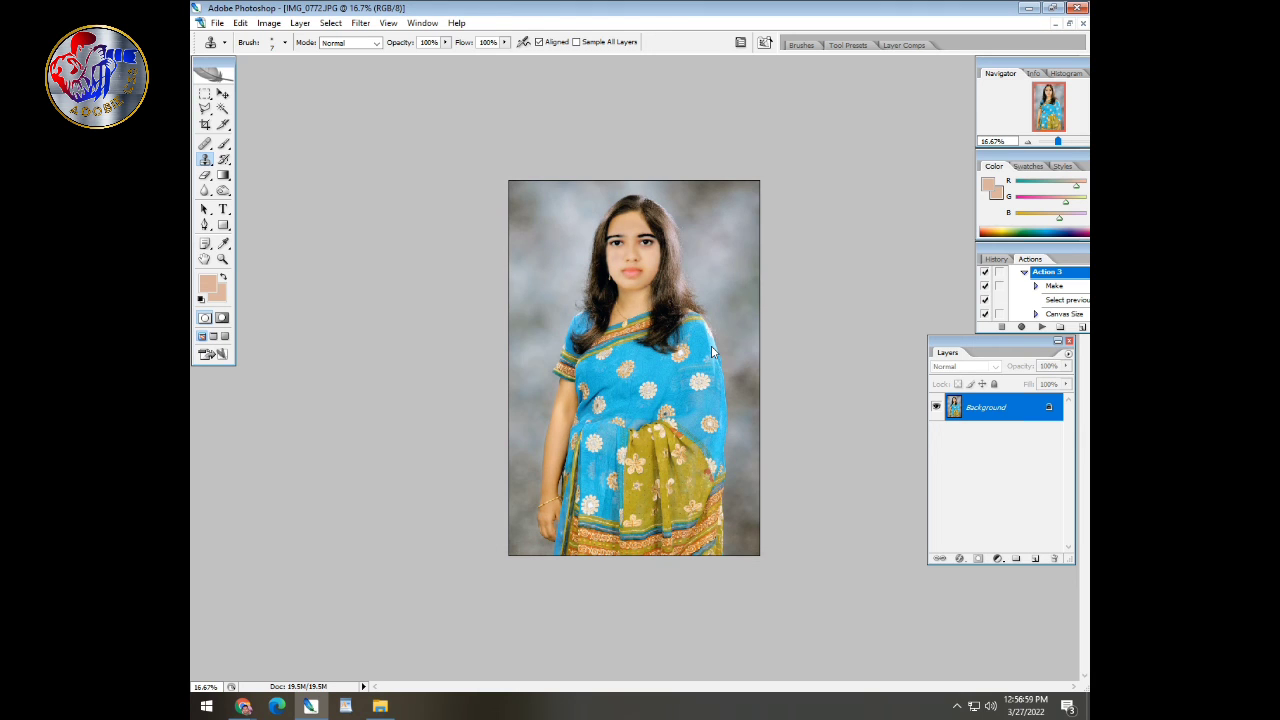